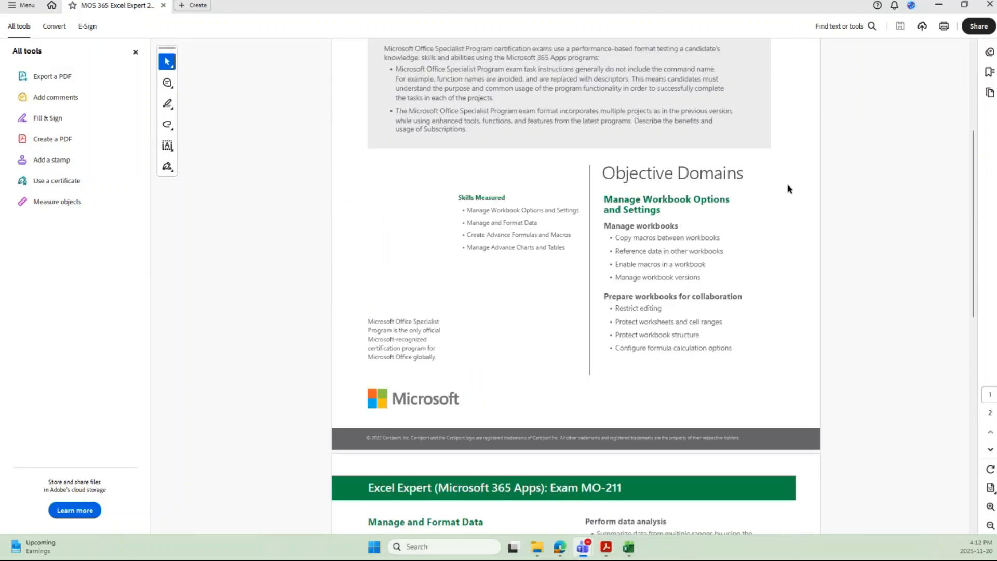
- Review the Excel Expert MO-211 exam objectives in the PDF and switch to the MOS practice workbook in Excel
{"action": "scroll", "coordinate": [788, 187], "scroll_direction": "down", "scroll_amount": 4}
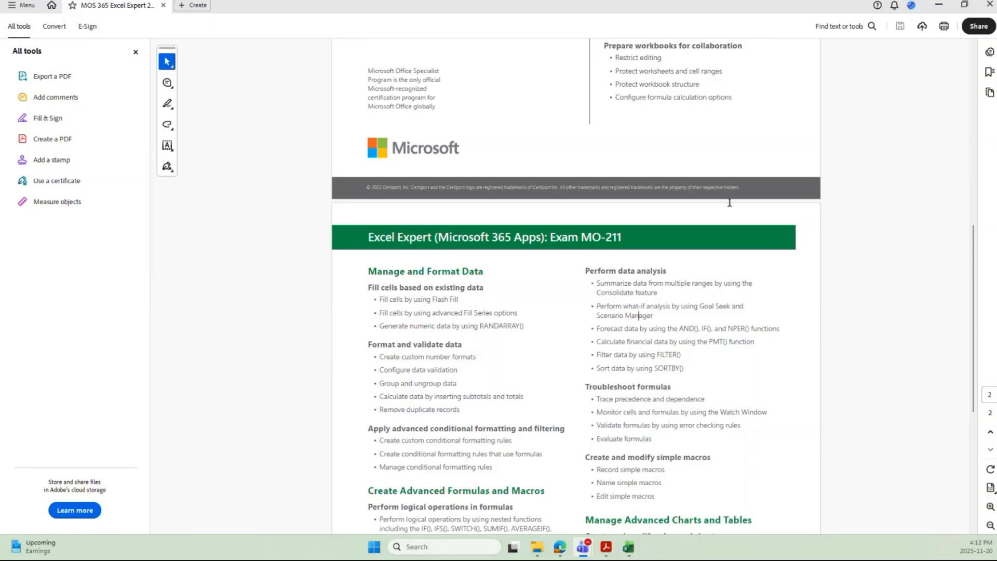
{"action": "left_click", "coordinate": [939, 5]}
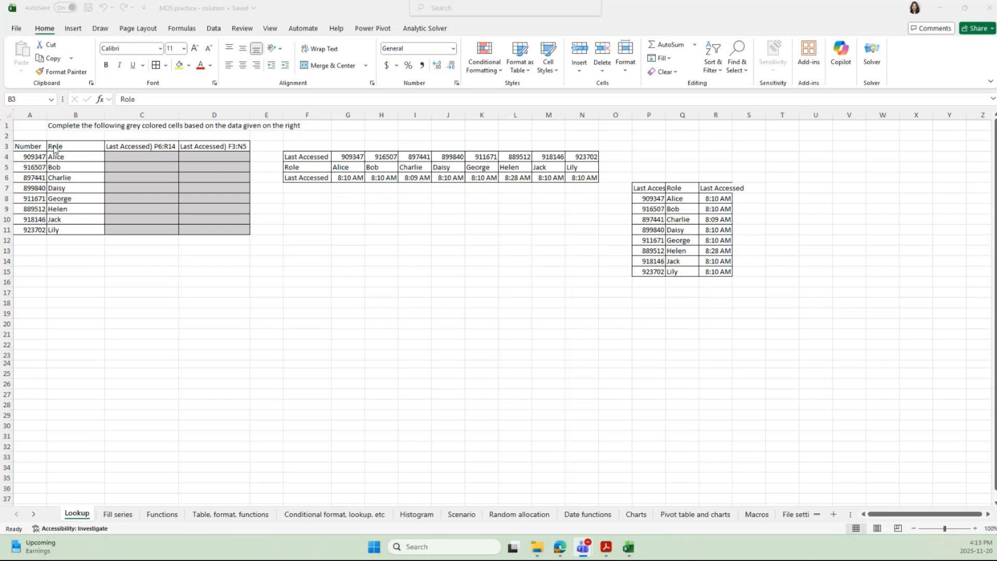
- Examine the Lookup sheet's grey answer columns C and D against the horizontal table F4:N6 and the vertical table P7:R15
{"action": "left_click", "coordinate": [29, 146]}
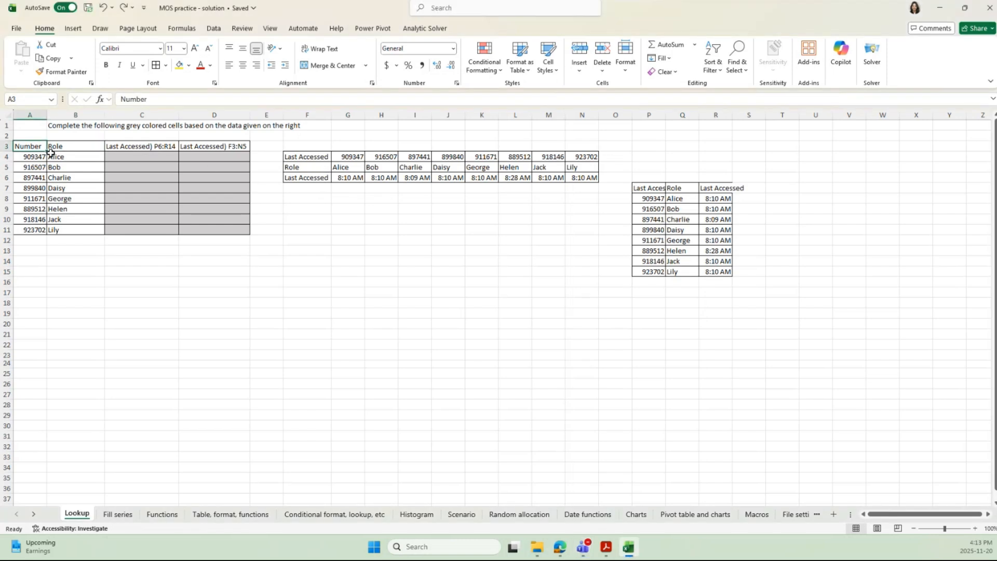
{"action": "left_click_drag", "start_coordinate": [49, 152], "coordinate": [228, 231]}
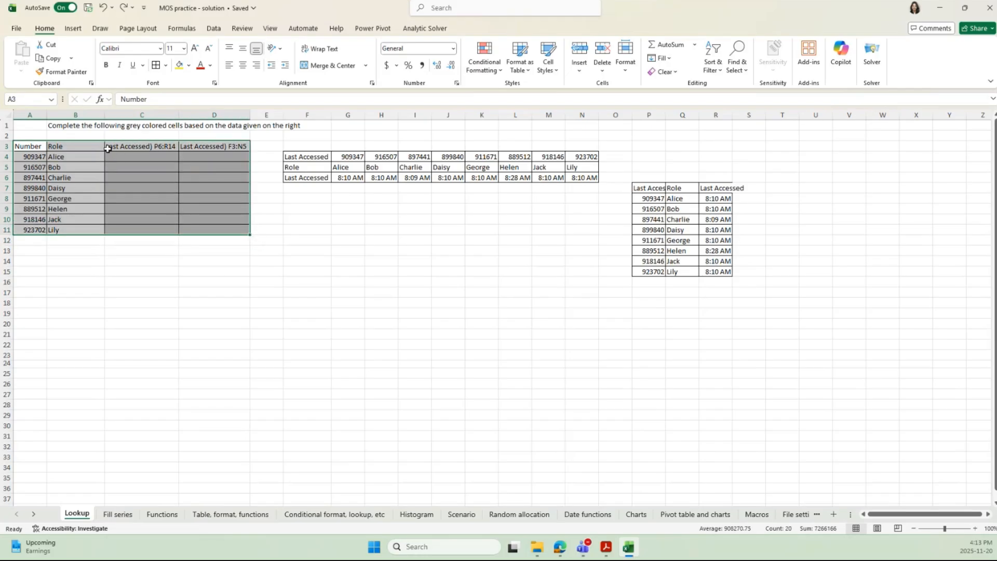
{"action": "left_click_drag", "start_coordinate": [299, 158], "coordinate": [591, 179]}
{"action": "left_click_drag", "start_coordinate": [649, 188], "coordinate": [712, 272]}
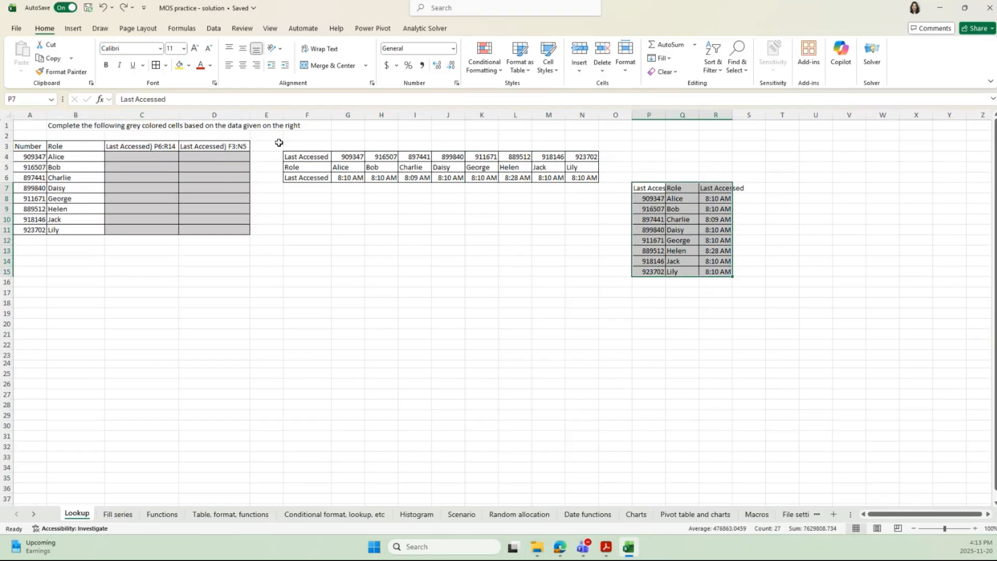
{"action": "left_click_drag", "start_coordinate": [159, 158], "coordinate": [162, 230]}
{"action": "left_click_drag", "start_coordinate": [216, 157], "coordinate": [227, 228]}
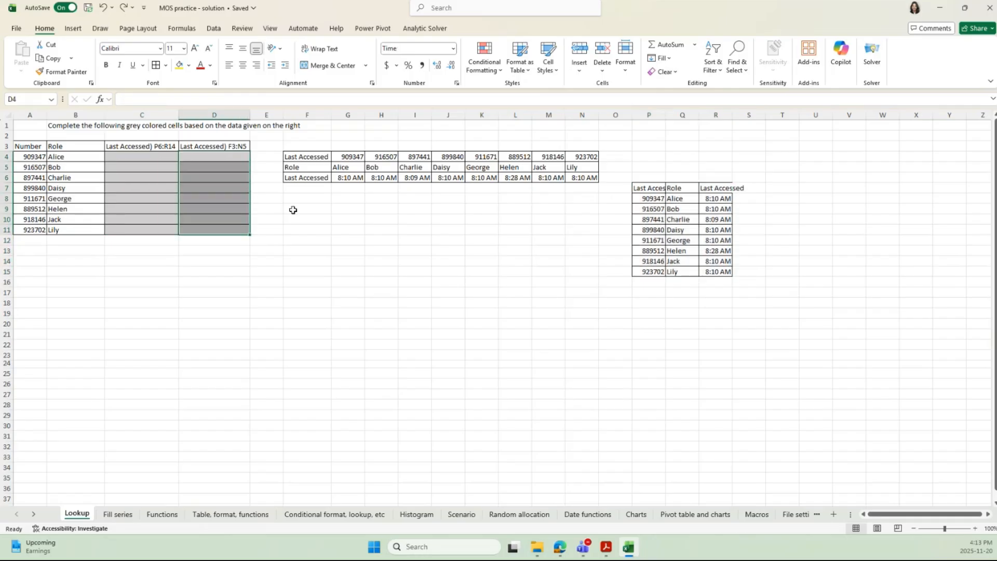
{"action": "left_click_drag", "start_coordinate": [285, 156], "coordinate": [587, 174]}
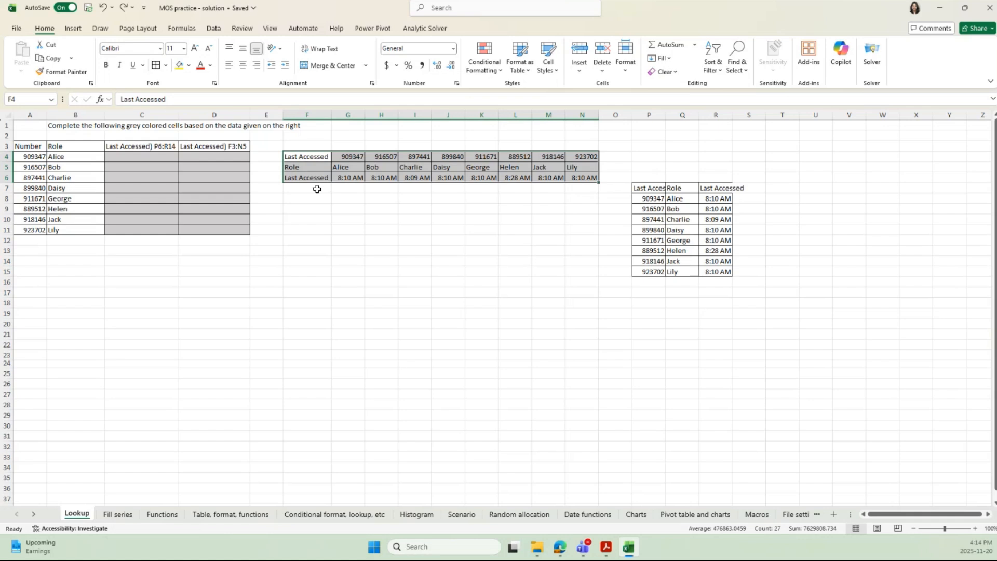
{"action": "left_click_drag", "start_coordinate": [317, 189], "coordinate": [584, 189]}
{"action": "left_click_drag", "start_coordinate": [749, 190], "coordinate": [749, 272]}
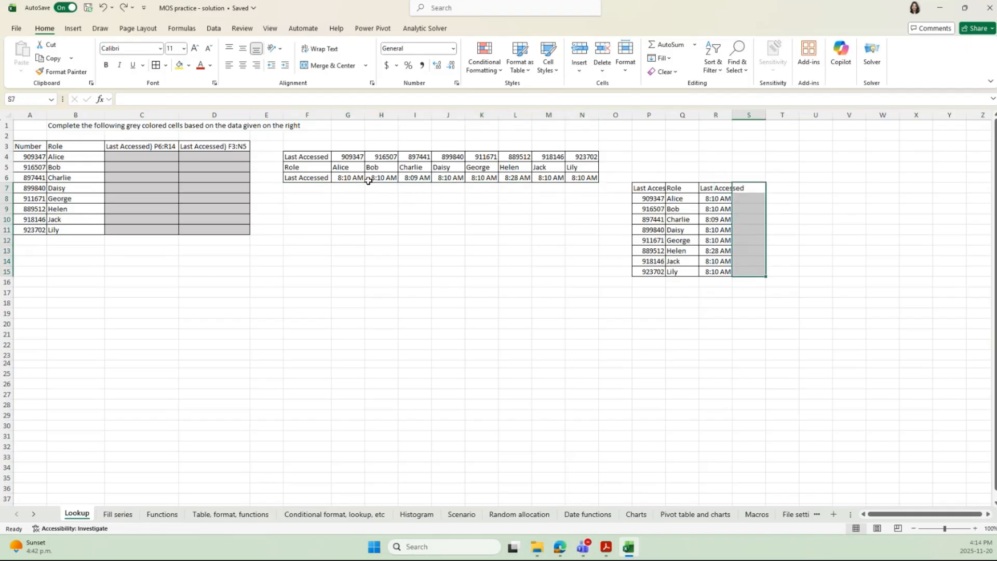
{"action": "left_click", "coordinate": [299, 155]}
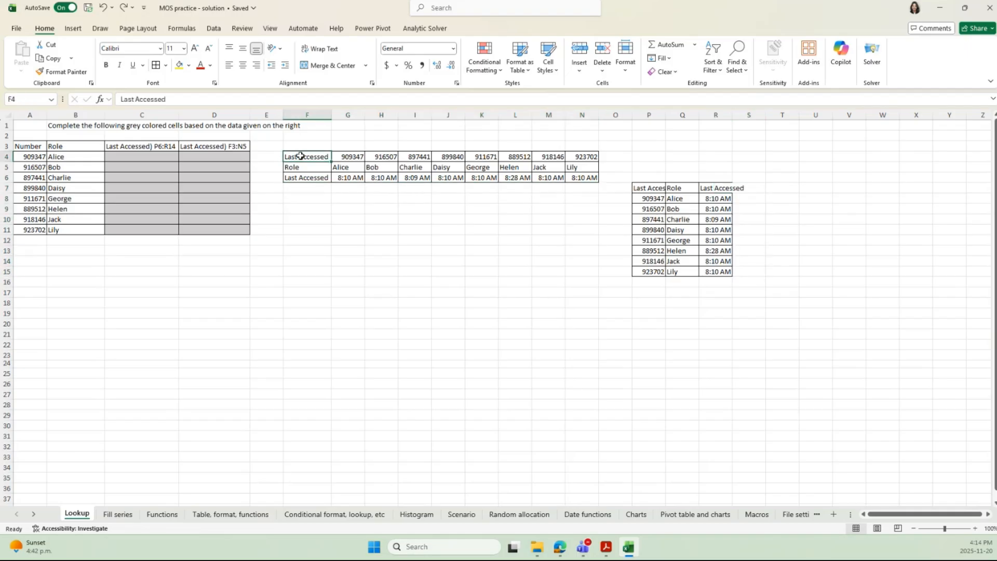
{"action": "left_click_drag", "start_coordinate": [141, 147], "coordinate": [138, 229]}
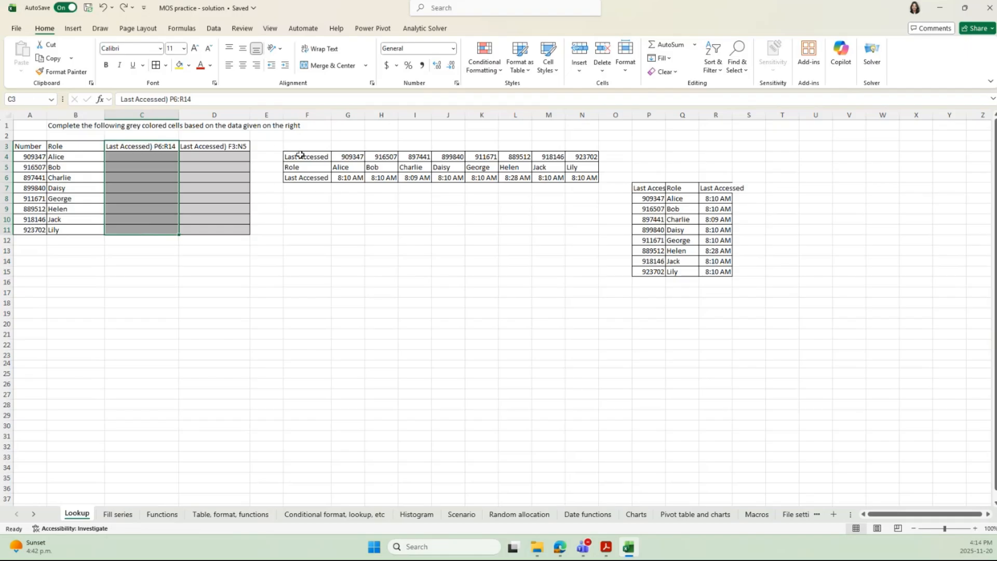
{"action": "left_click_drag", "start_coordinate": [636, 188], "coordinate": [705, 271]}
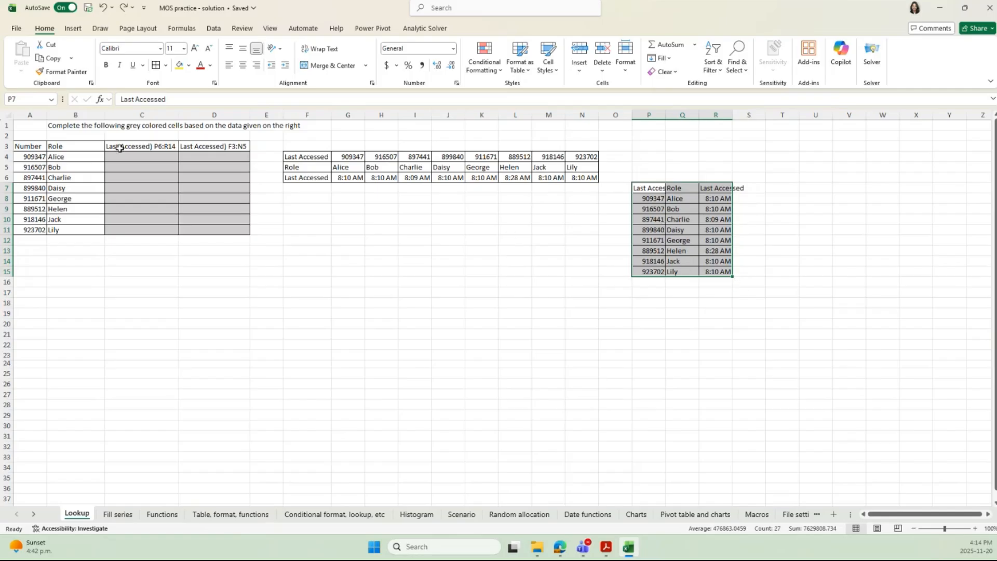
{"action": "left_click_drag", "start_coordinate": [126, 157], "coordinate": [129, 227]}
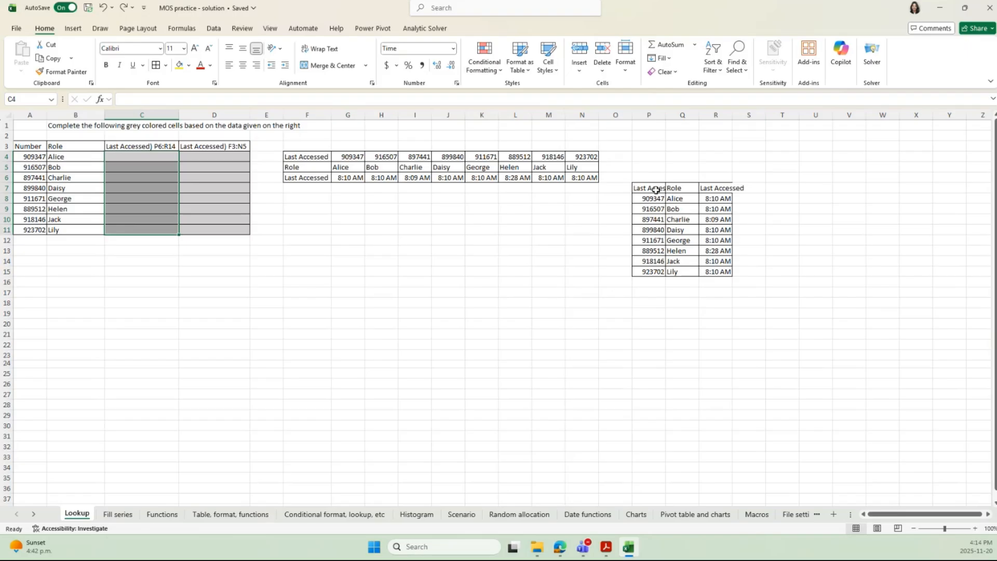
{"action": "left_click_drag", "start_coordinate": [650, 189], "coordinate": [653, 295]}
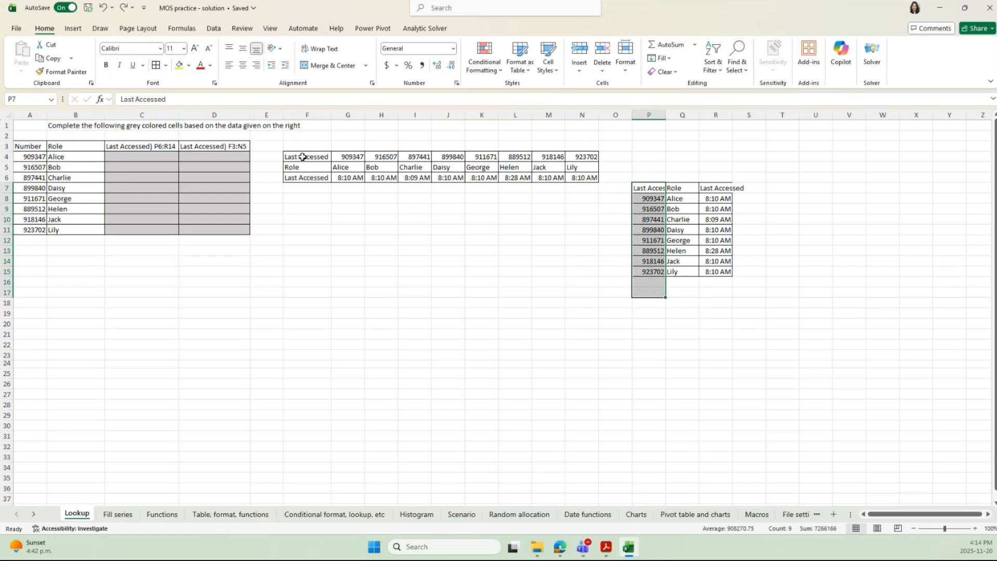
{"action": "left_click_drag", "start_coordinate": [303, 157], "coordinate": [579, 176]}
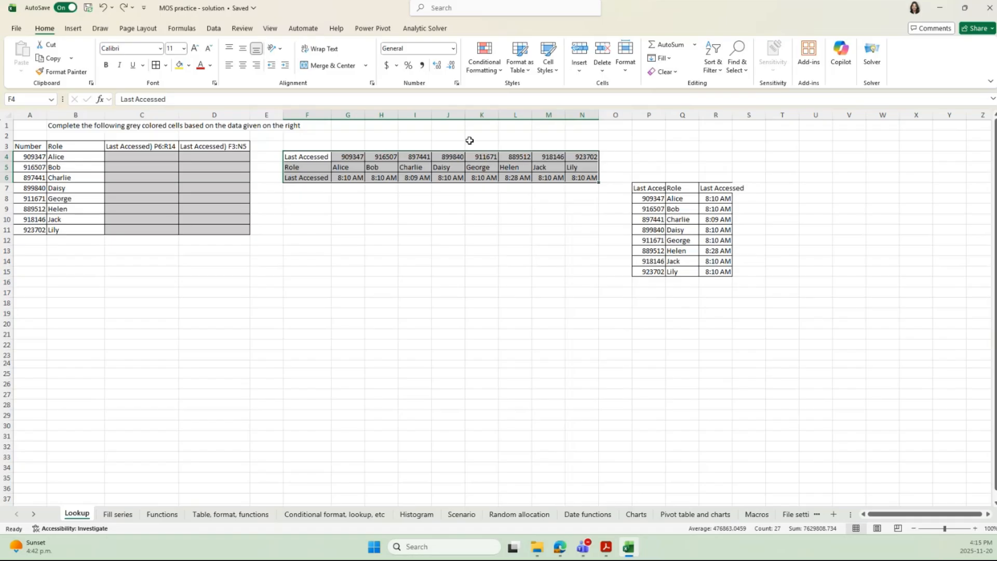
- Begin a VLOOKUP formula in C4 using the Function Arguments dialog, with A4 as the lookup value
{"action": "left_click", "coordinate": [150, 157]}
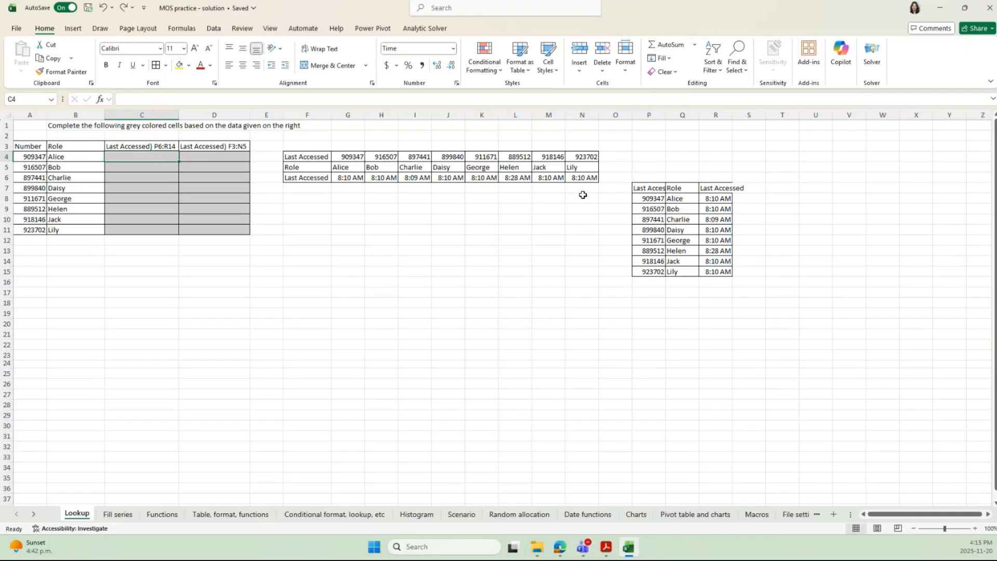
{"action": "type", "text": "=vlo"}
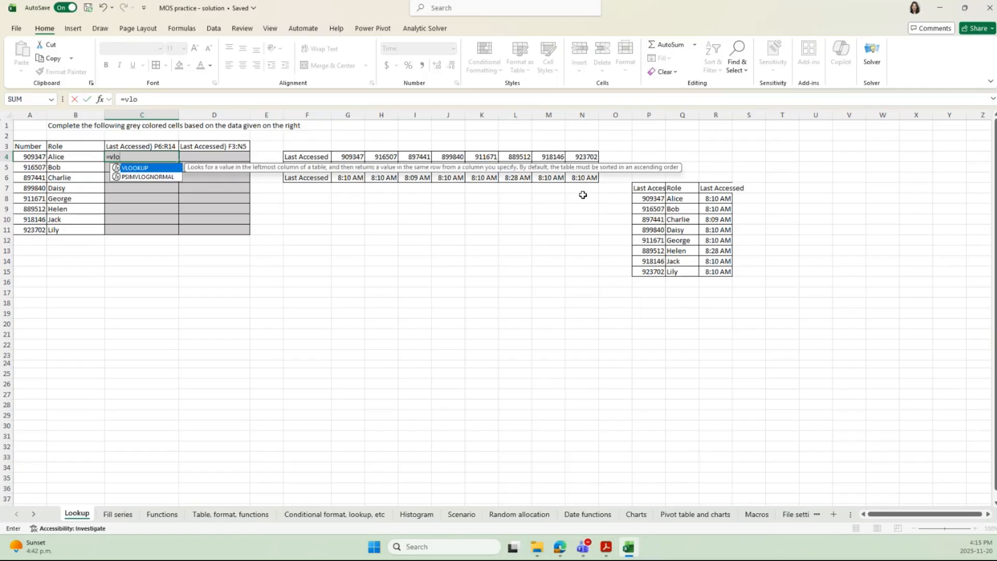
{"action": "key", "text": "Tab"}
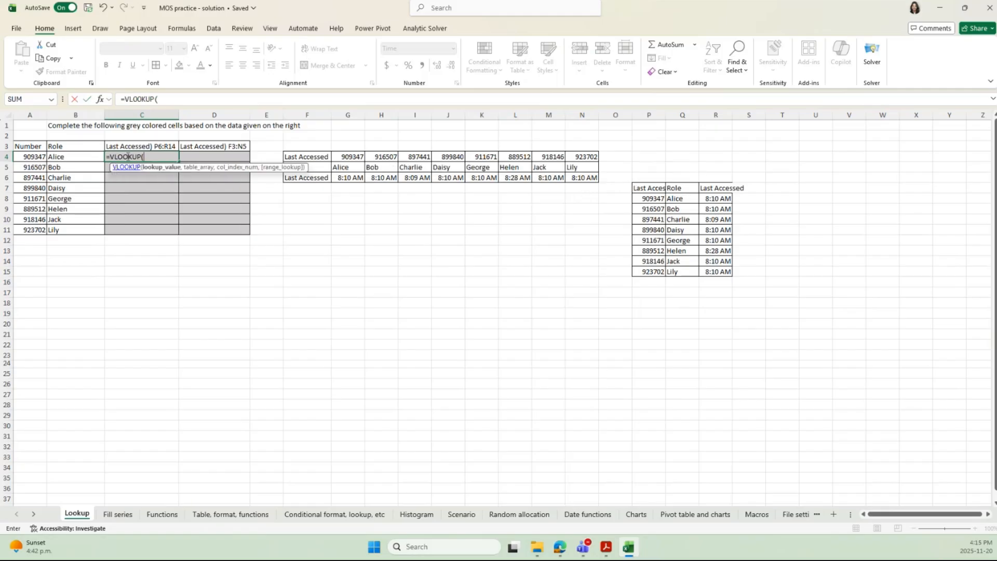
{"action": "left_click", "coordinate": [100, 99]}
{"action": "left_click_drag", "start_coordinate": [573, 310], "coordinate": [377, 263]}
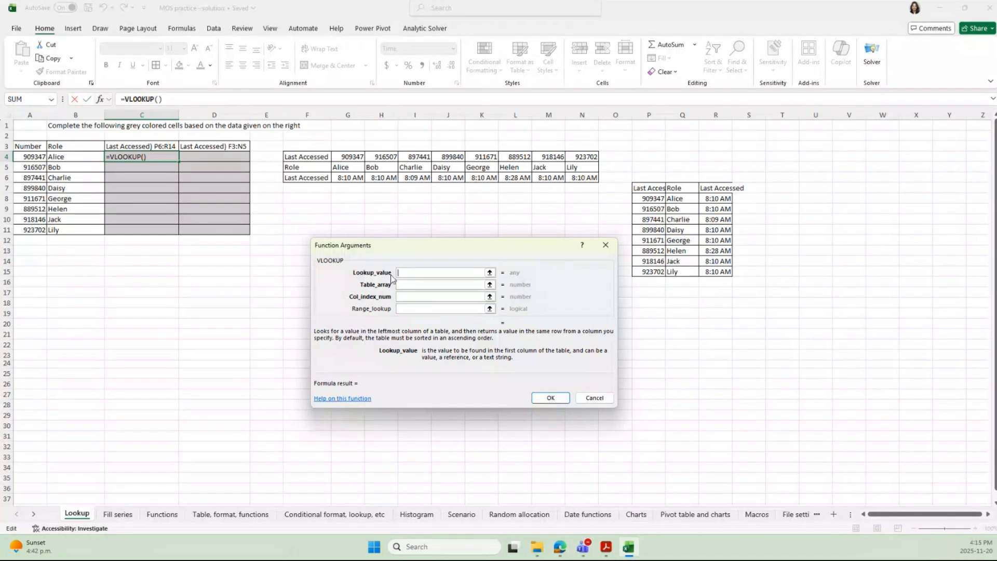
{"action": "left_click", "coordinate": [22, 156]}
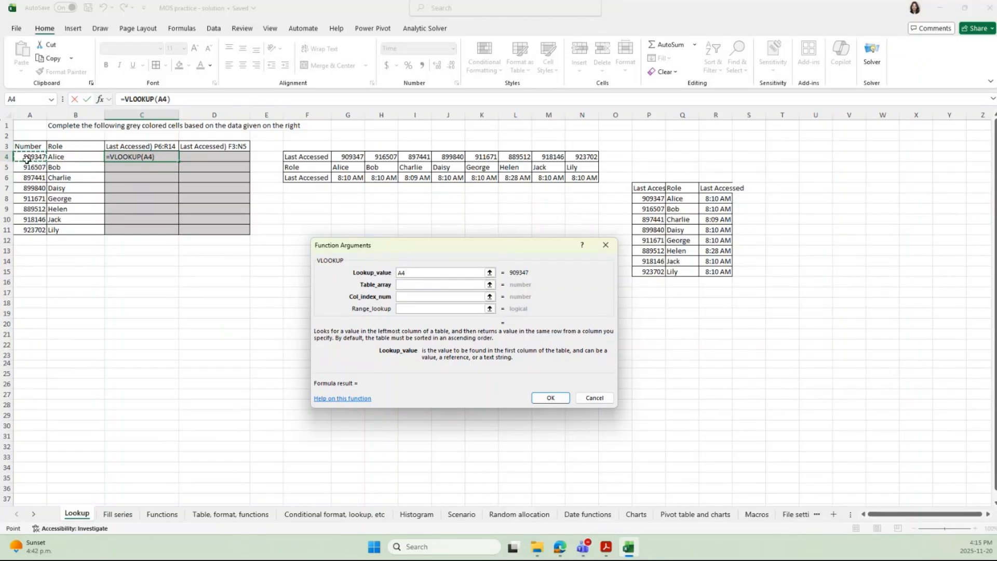
- Set the VLOOKUP table array to the vertical table including its headers, as the absolute reference $P$7:$R$15
{"action": "left_click", "coordinate": [409, 286]}
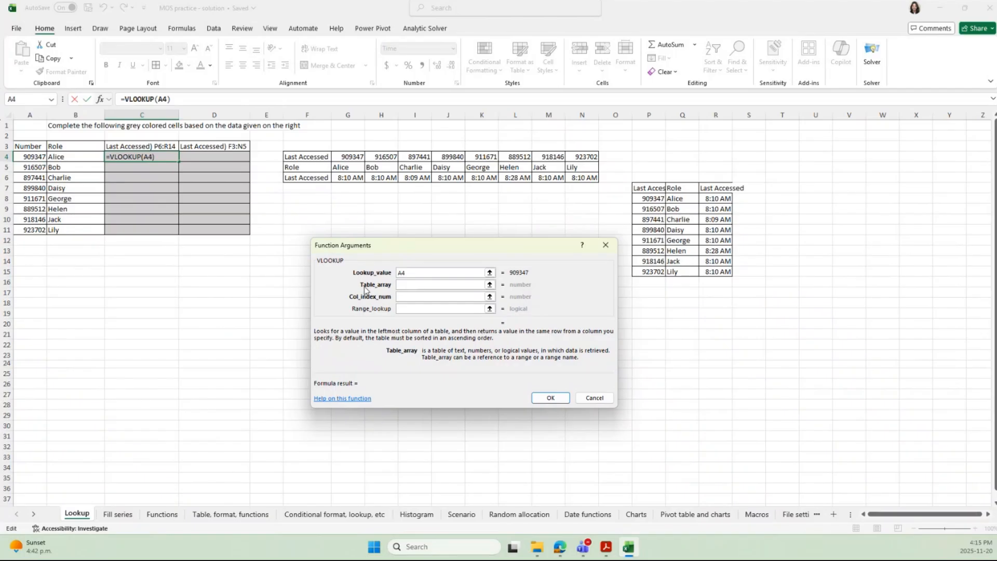
{"action": "left_click", "coordinate": [644, 195]}
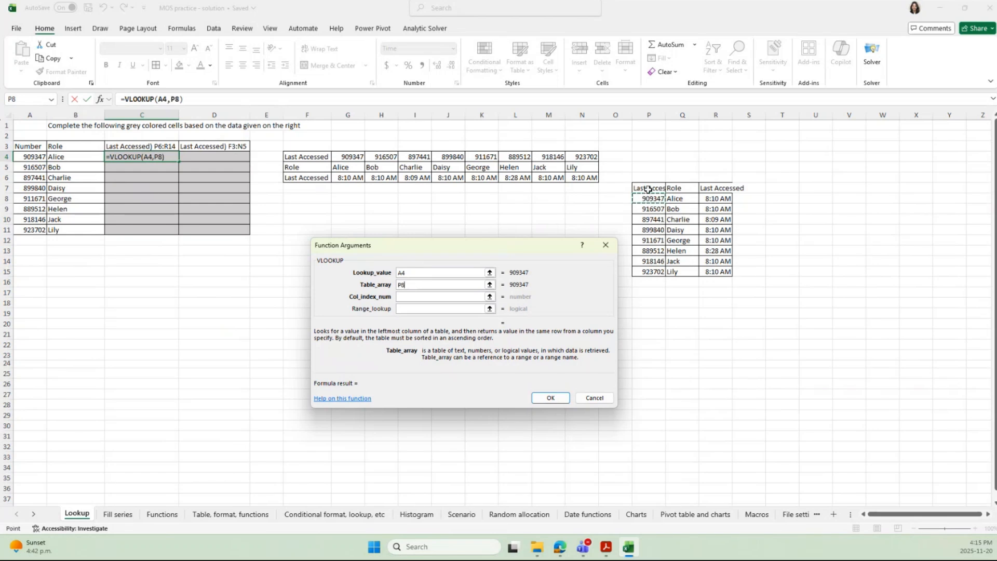
{"action": "left_click", "coordinate": [647, 189]}
{"action": "left_click_drag", "start_coordinate": [649, 188], "coordinate": [718, 270]}
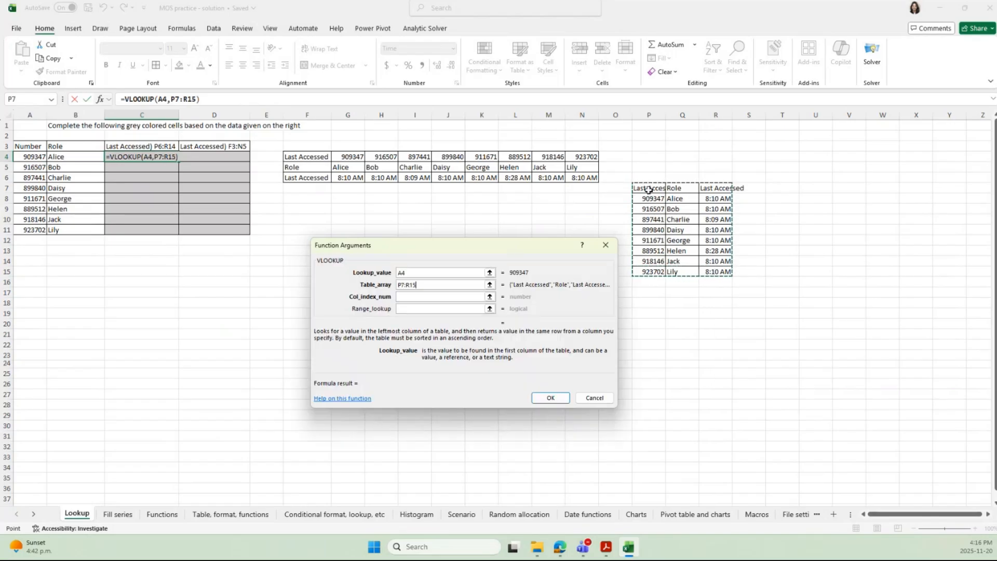
{"action": "left_click_drag", "start_coordinate": [648, 187], "coordinate": [832, 370]}
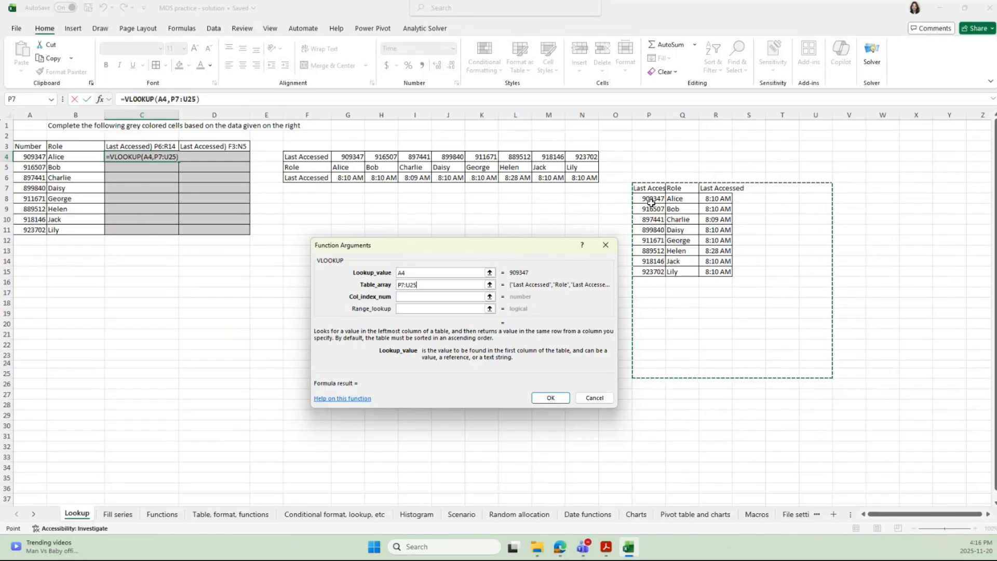
{"action": "left_click_drag", "start_coordinate": [649, 200], "coordinate": [708, 248]}
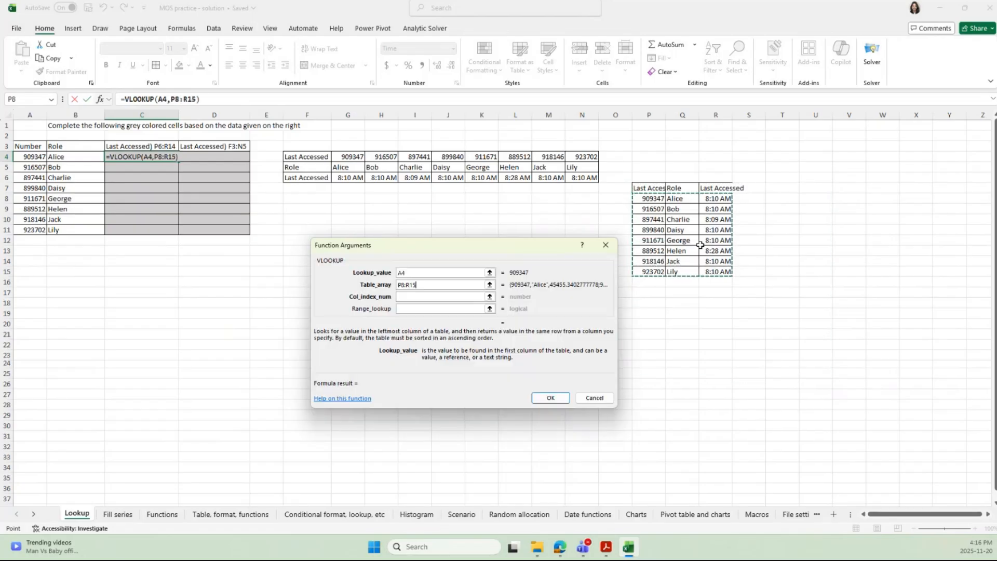
{"action": "left_click_drag", "start_coordinate": [650, 189], "coordinate": [718, 272]}
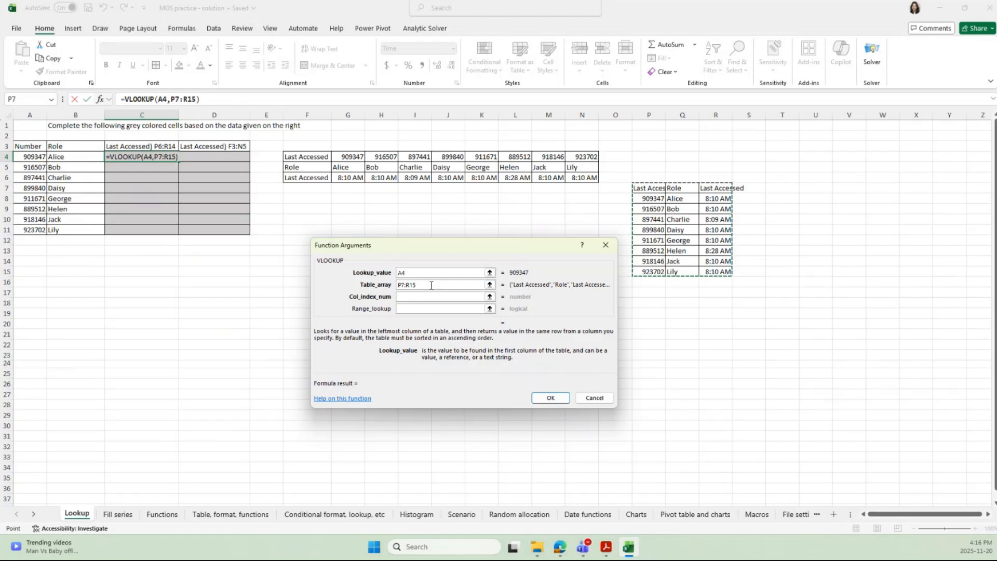
{"action": "key", "text": "F4"}
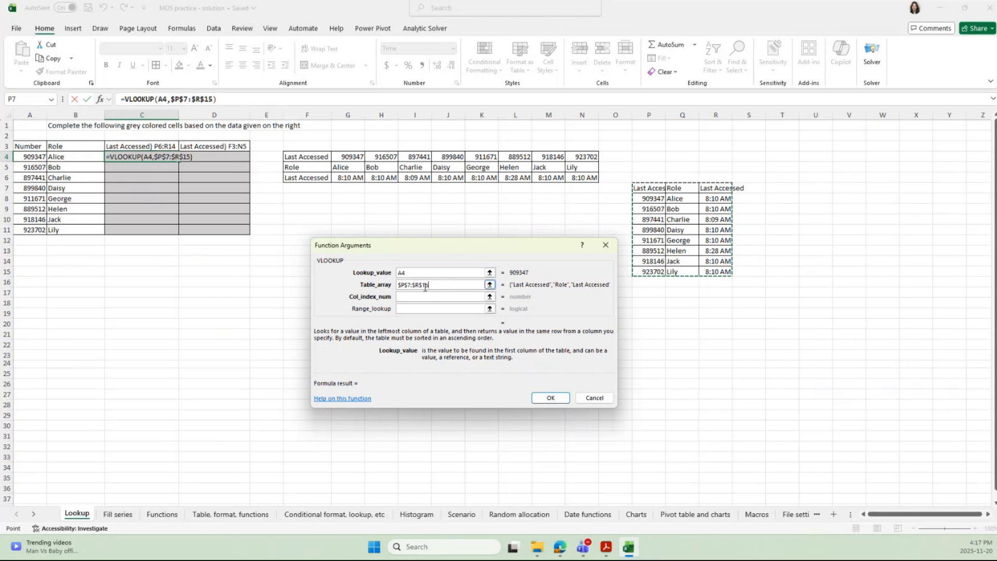
{"action": "key", "text": "F4"}
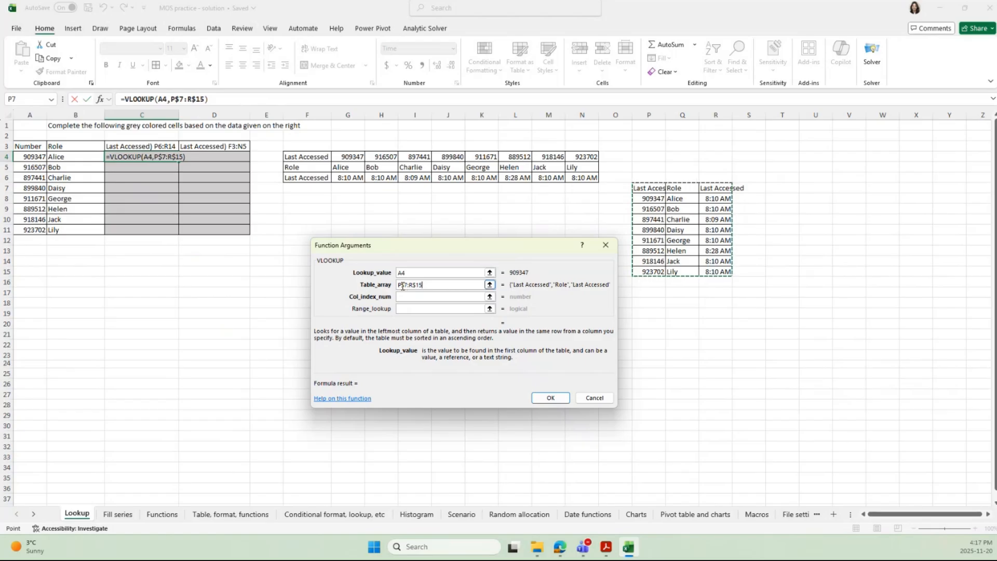
{"action": "key", "text": "F4"}
{"action": "key", "text": "F4"}
{"action": "key", "text": "F4"}
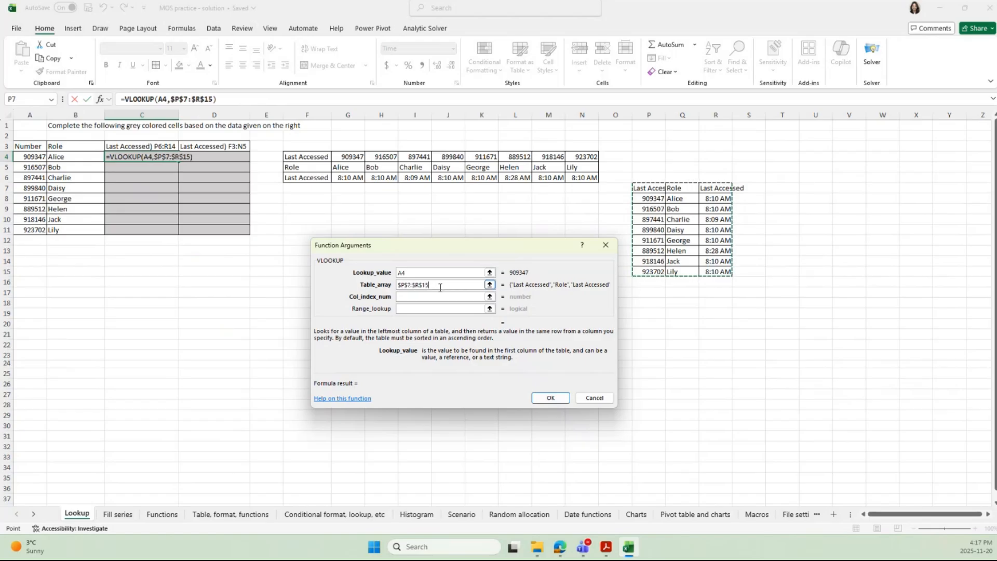
{"action": "left_click", "coordinate": [409, 297]}
{"action": "left_click", "coordinate": [440, 286]}
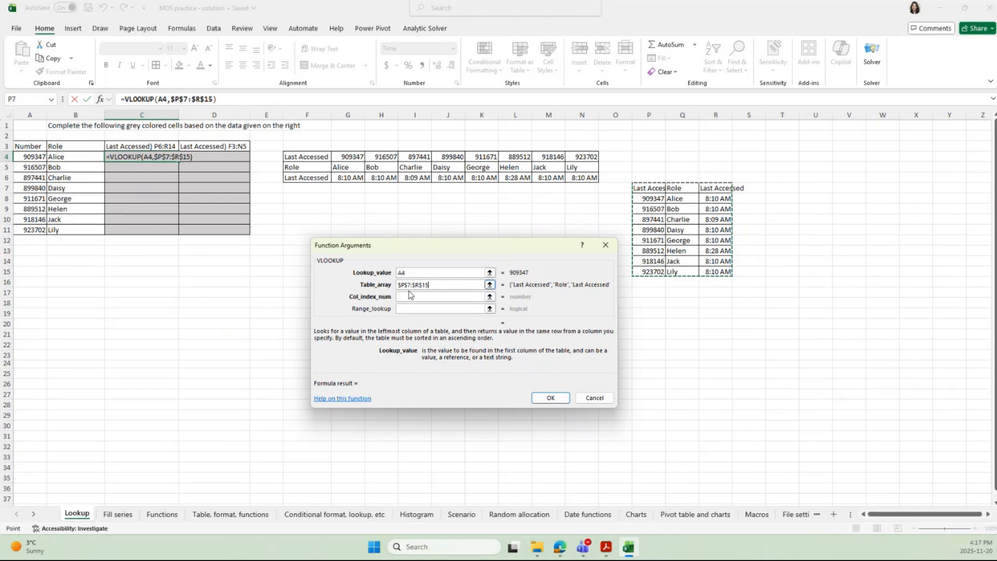
- Complete the VLOOKUP with column index 3 and range lookup FALSE, and fill the formula from C4 down to C11
{"action": "left_click", "coordinate": [398, 299]}
{"action": "left_click", "coordinate": [405, 297]}
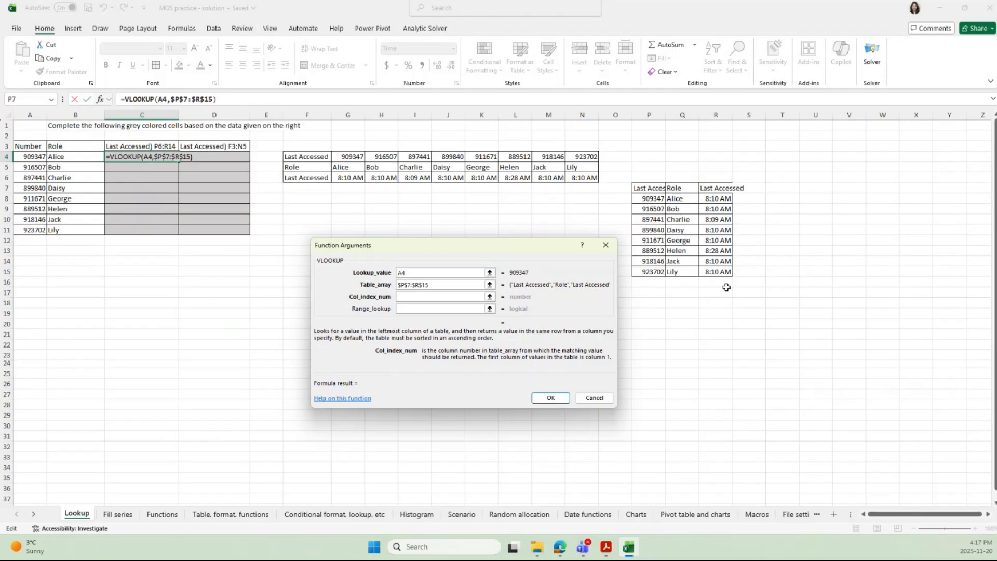
{"action": "type", "text": "3"}
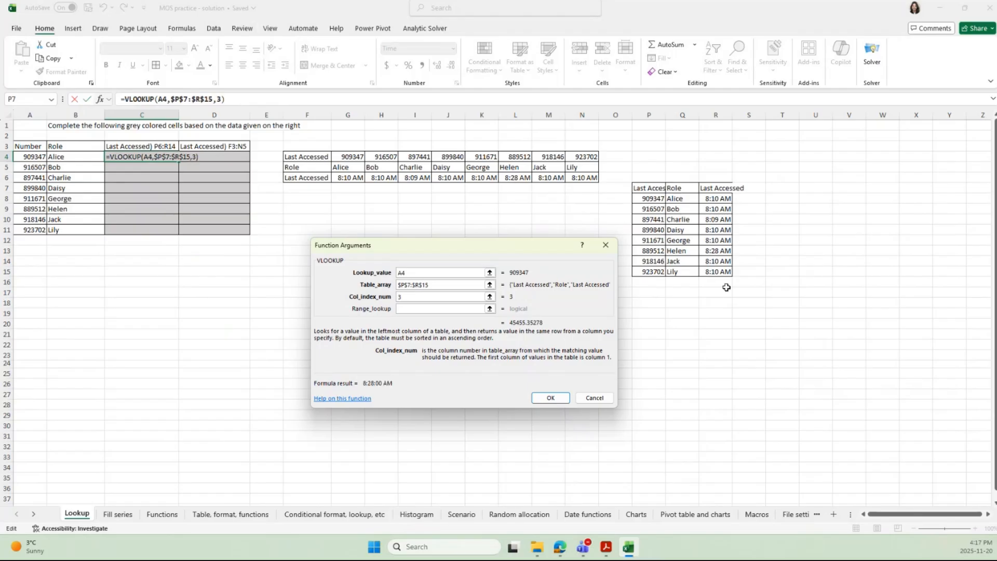
{"action": "left_click", "coordinate": [457, 309]}
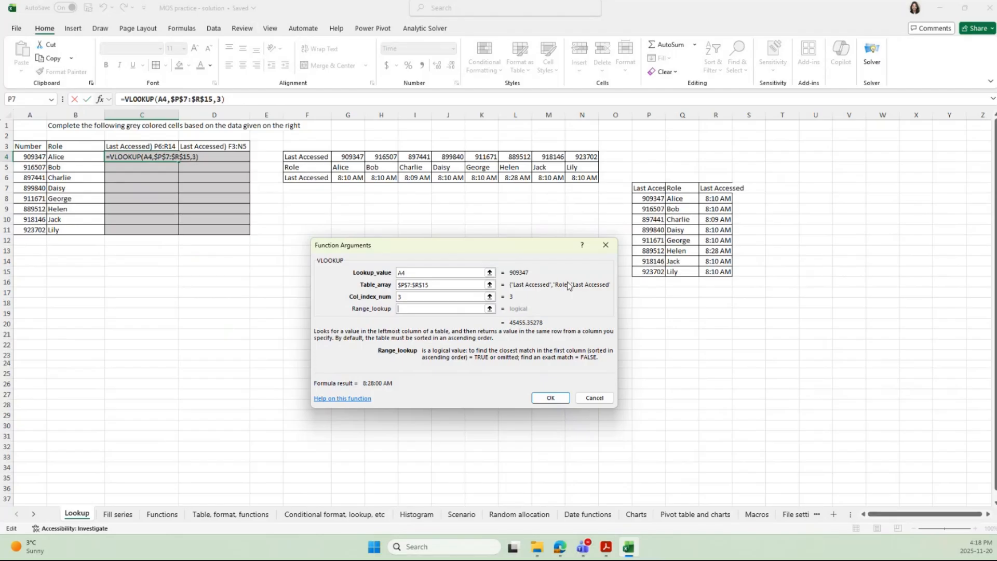
{"action": "type", "text": "false3"}
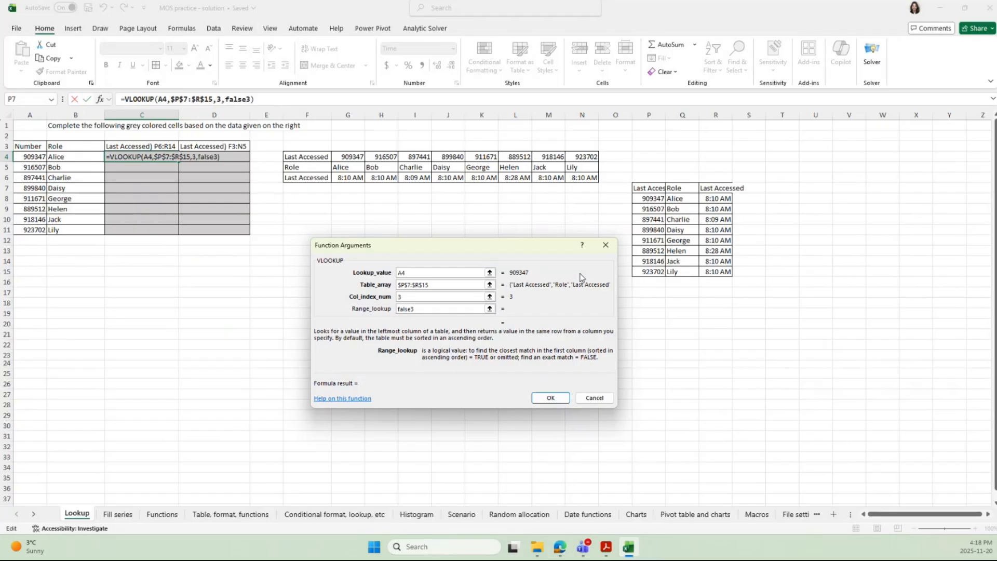
{"action": "key", "text": "BackSpace"}
{"action": "left_click", "coordinate": [545, 398]}
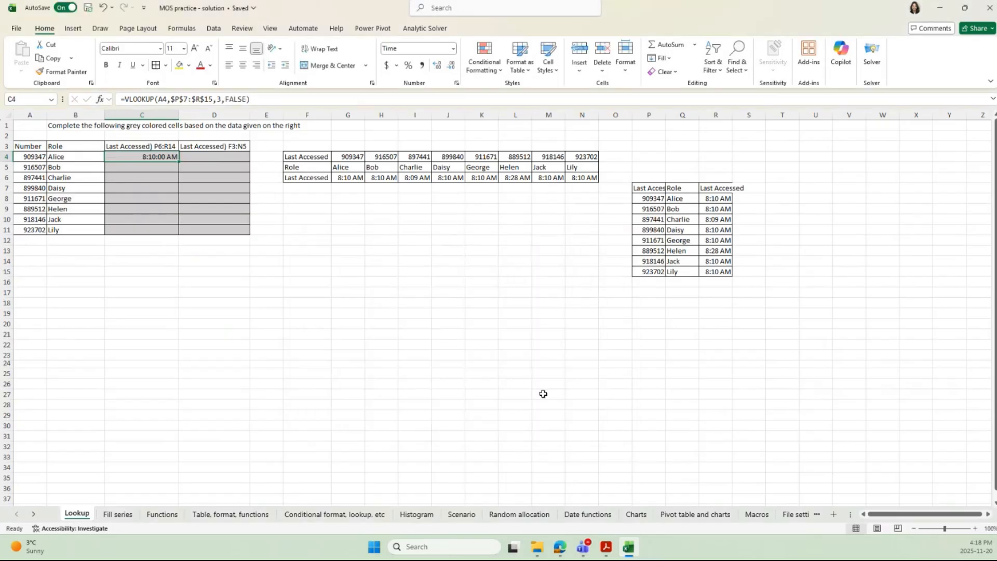
{"action": "double_click", "coordinate": [178, 162]}
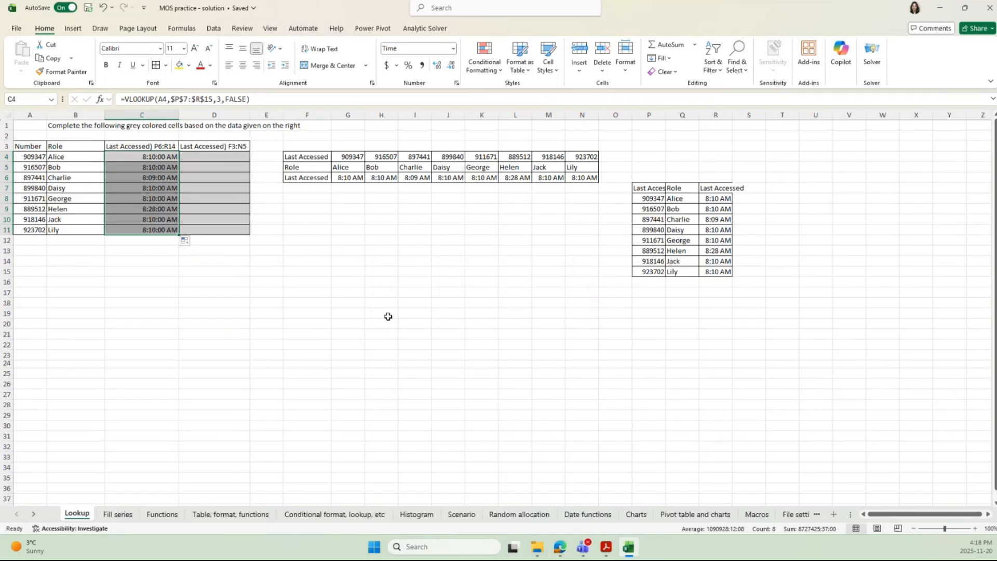
- Begin an HLOOKUP formula in D4 using the Function Arguments dialog, with A4 as the lookup value
{"action": "left_click", "coordinate": [208, 157]}
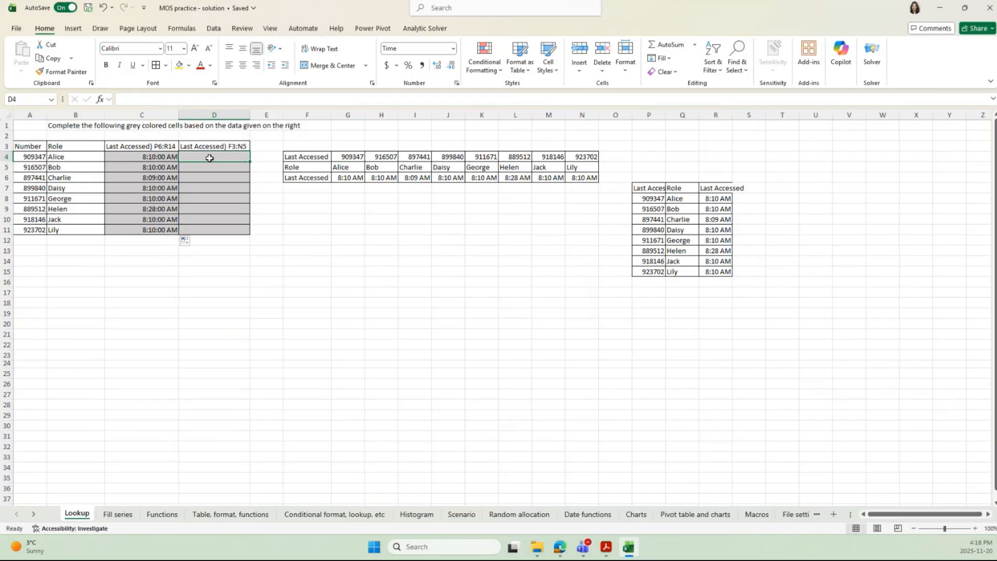
{"action": "type", "text": "="}
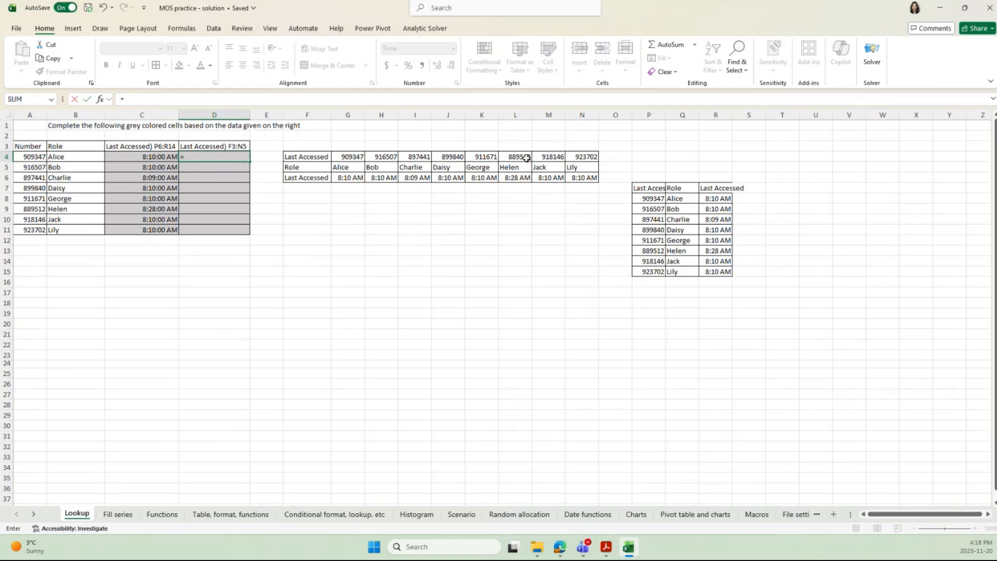
{"action": "type", "text": "hloo"}
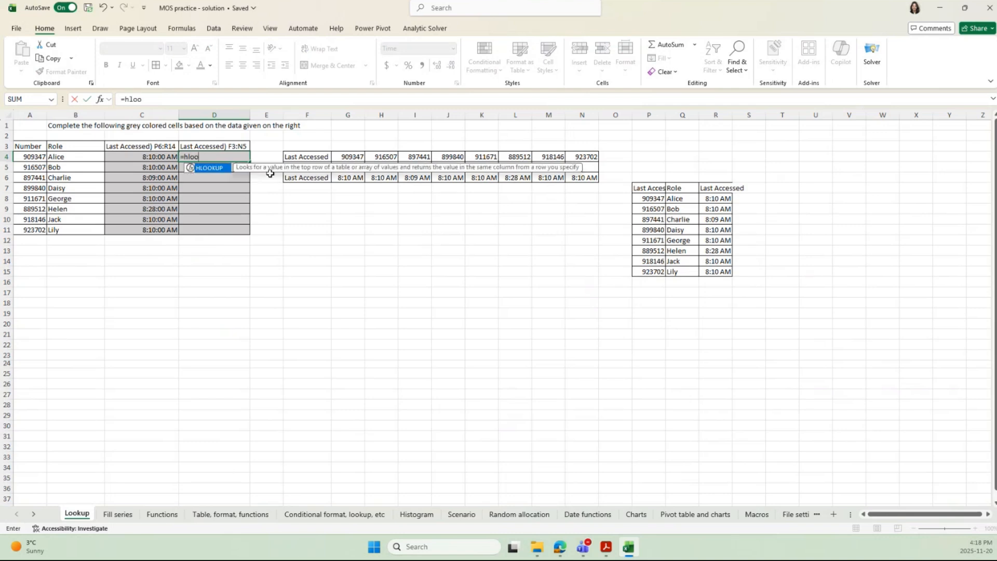
{"action": "double_click", "coordinate": [195, 168]}
{"action": "left_click", "coordinate": [101, 99]}
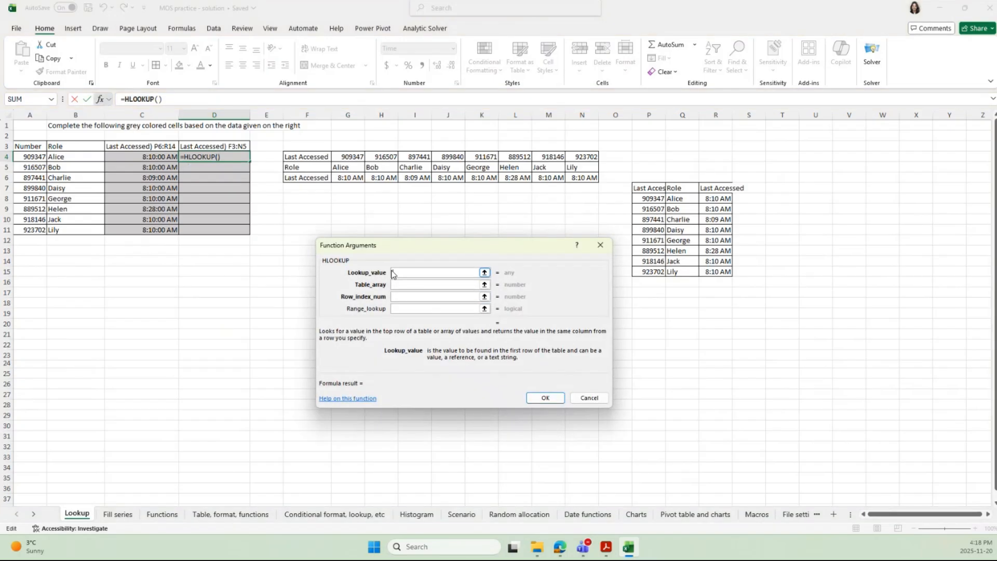
{"action": "left_click", "coordinate": [37, 154]}
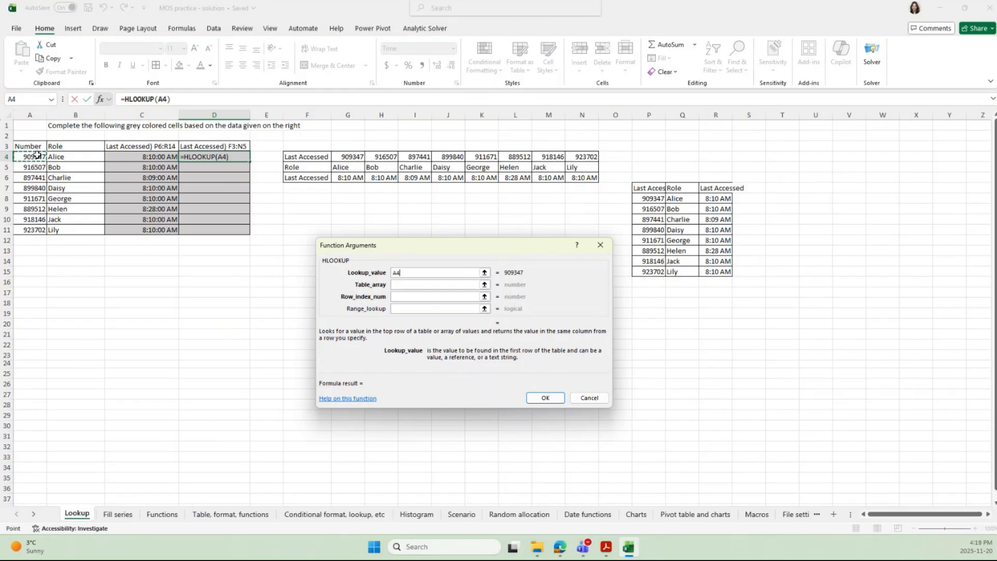
- Set the HLOOKUP table array to the horizontal table without its row labels, as the row-locked reference G$4:N$6
{"action": "left_click", "coordinate": [424, 283]}
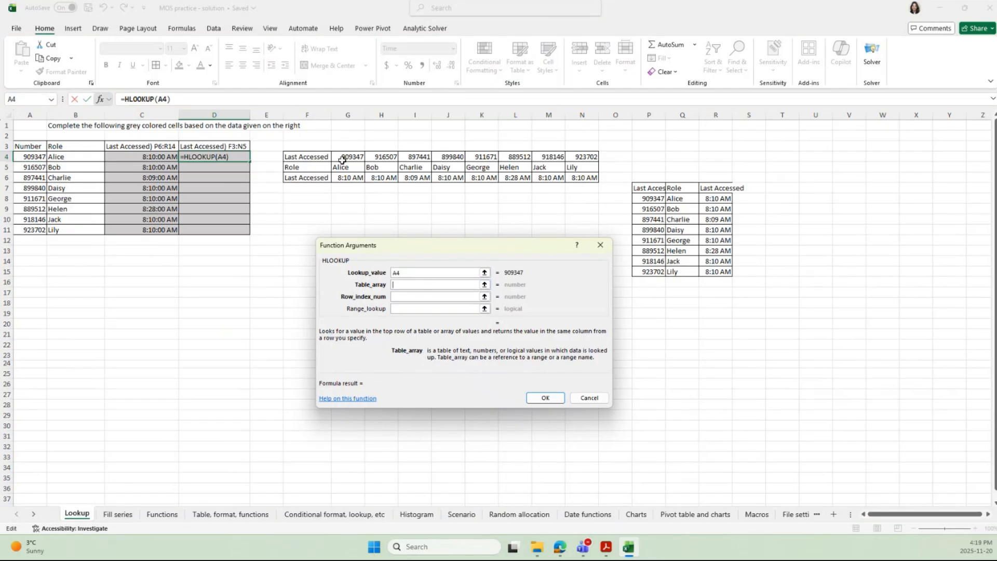
{"action": "left_click_drag", "start_coordinate": [339, 158], "coordinate": [585, 178]}
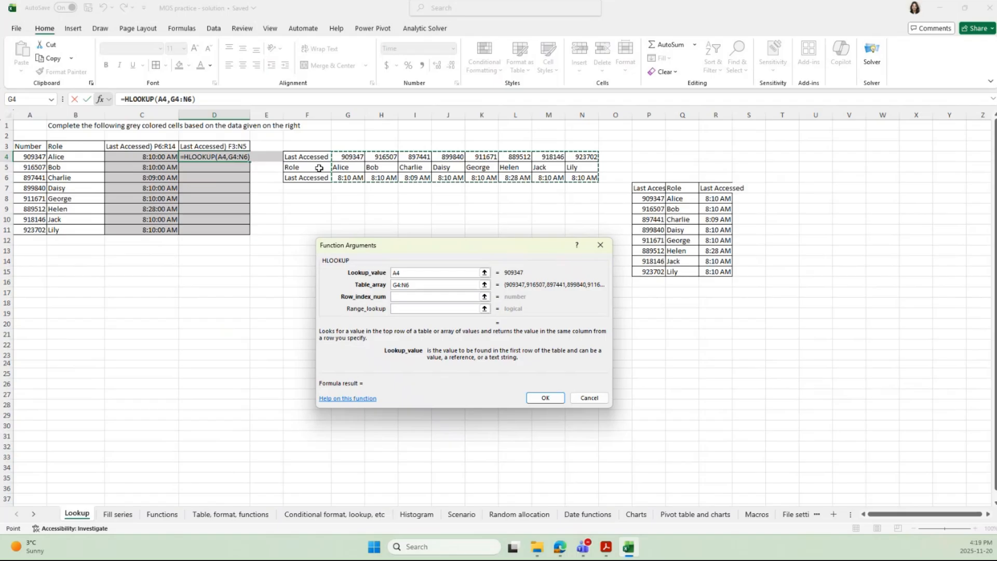
{"action": "key", "text": "F4"}
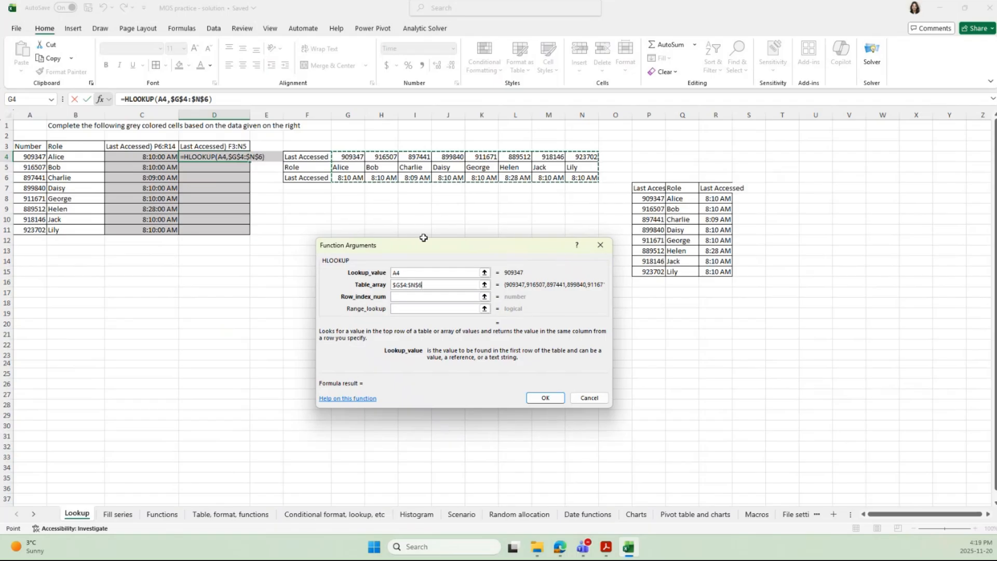
{"action": "key", "text": "F4"}
- Complete the HLOOKUP with row index 3 and range lookup FALSE, and fill the formula from D4 down to D11
{"action": "left_click", "coordinate": [437, 299]}
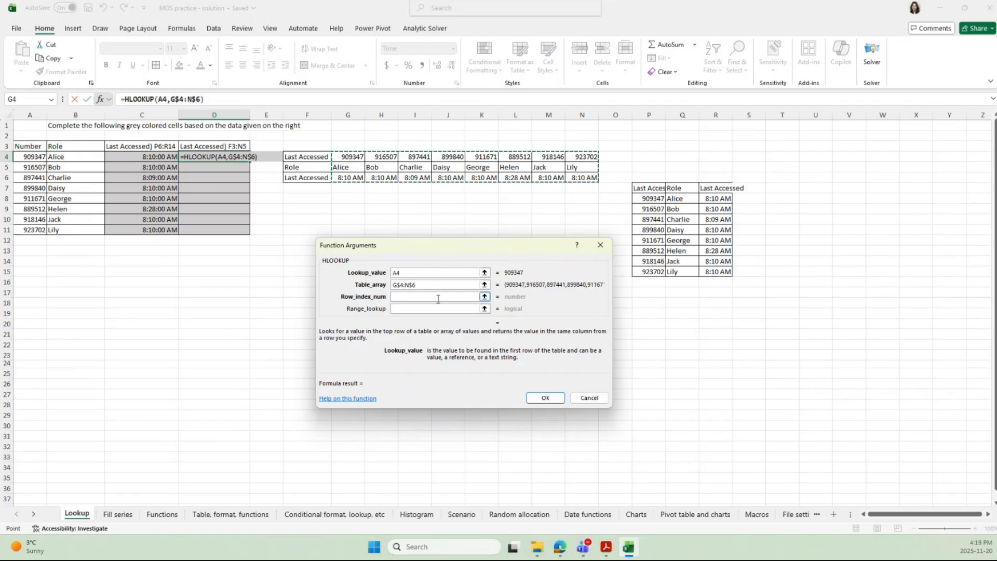
{"action": "left_click", "coordinate": [404, 294]}
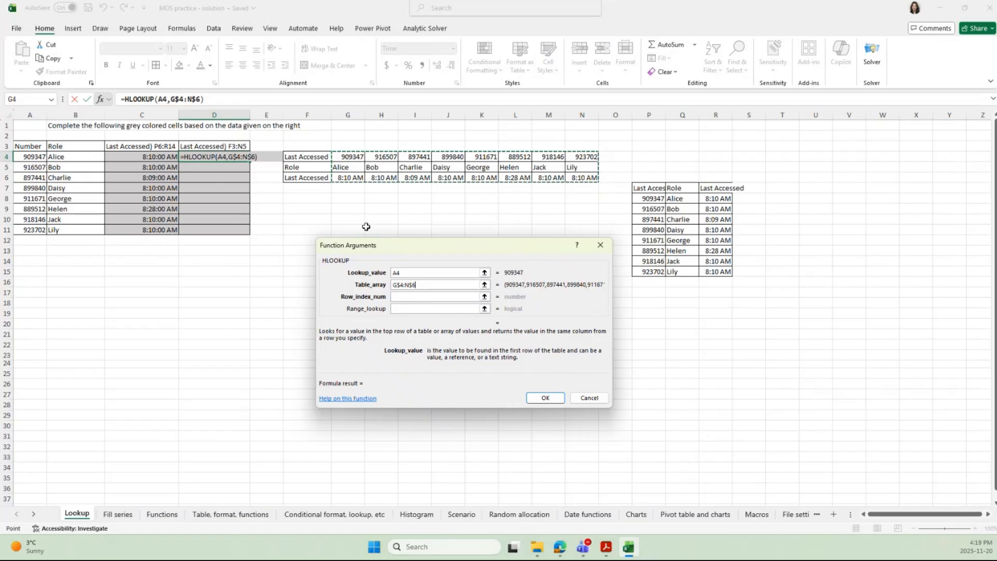
{"action": "left_click", "coordinate": [395, 298]}
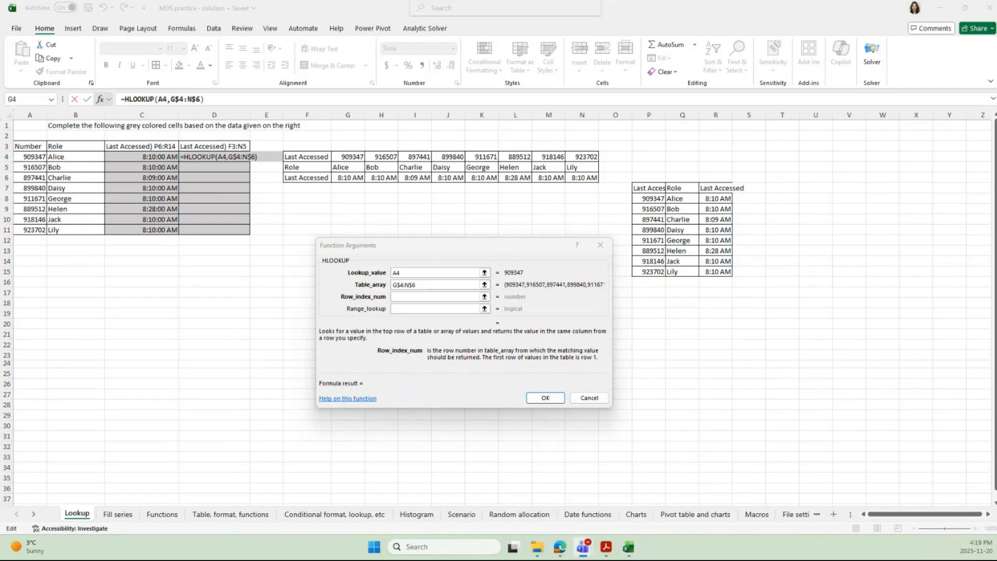
{"action": "left_click", "coordinate": [404, 297]}
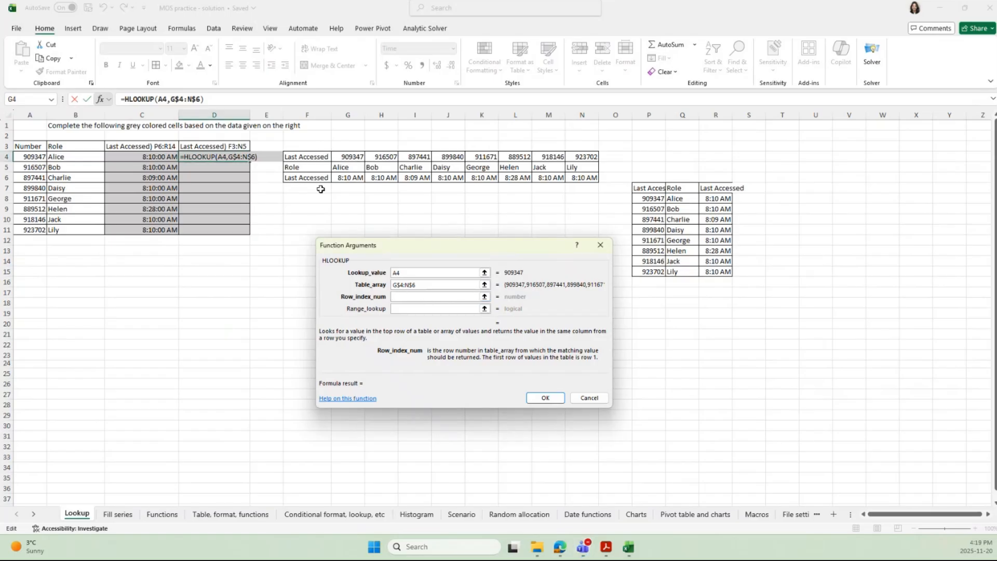
{"action": "type", "text": "3"}
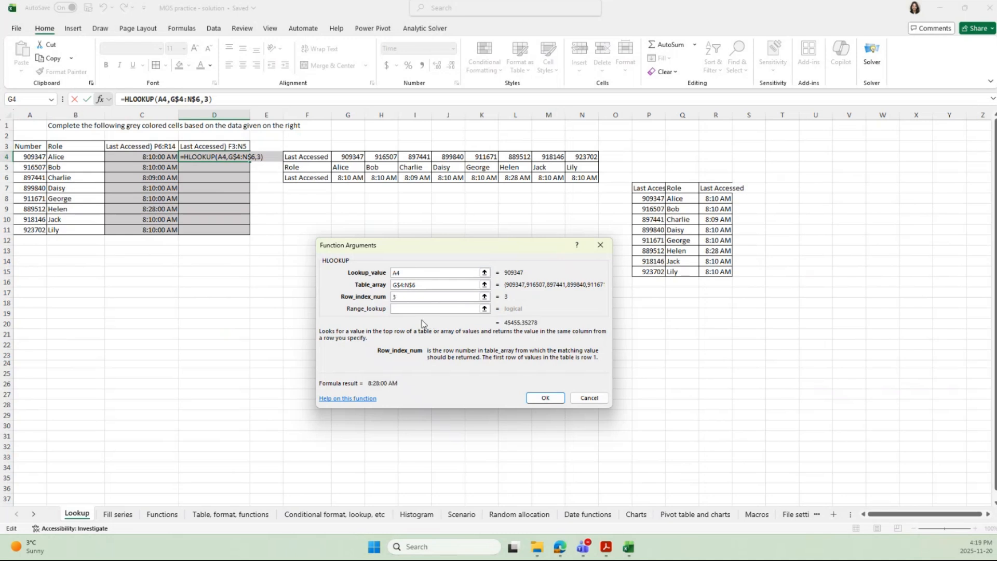
{"action": "left_click", "coordinate": [419, 310]}
{"action": "type", "text": "false"}
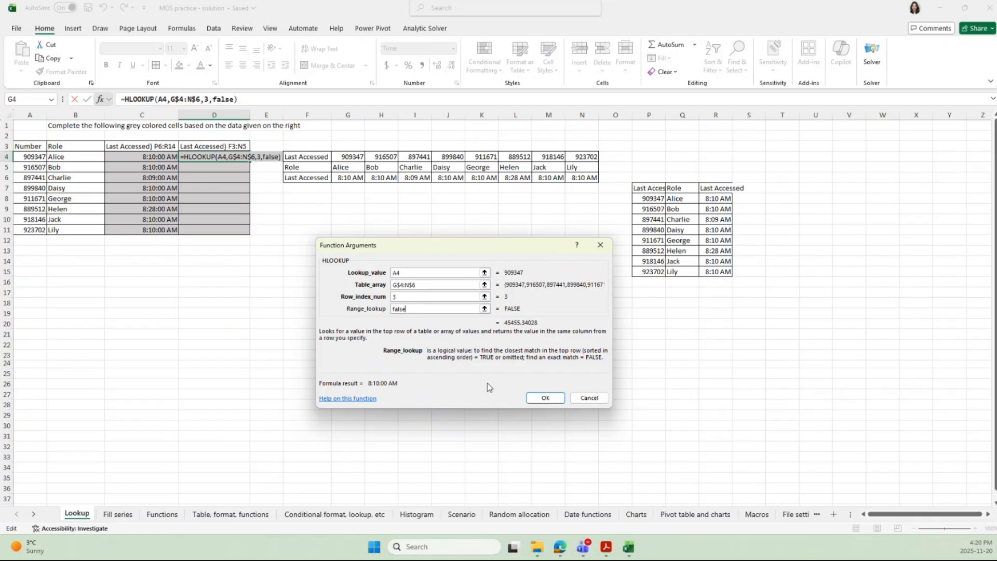
{"action": "left_click", "coordinate": [543, 399]}
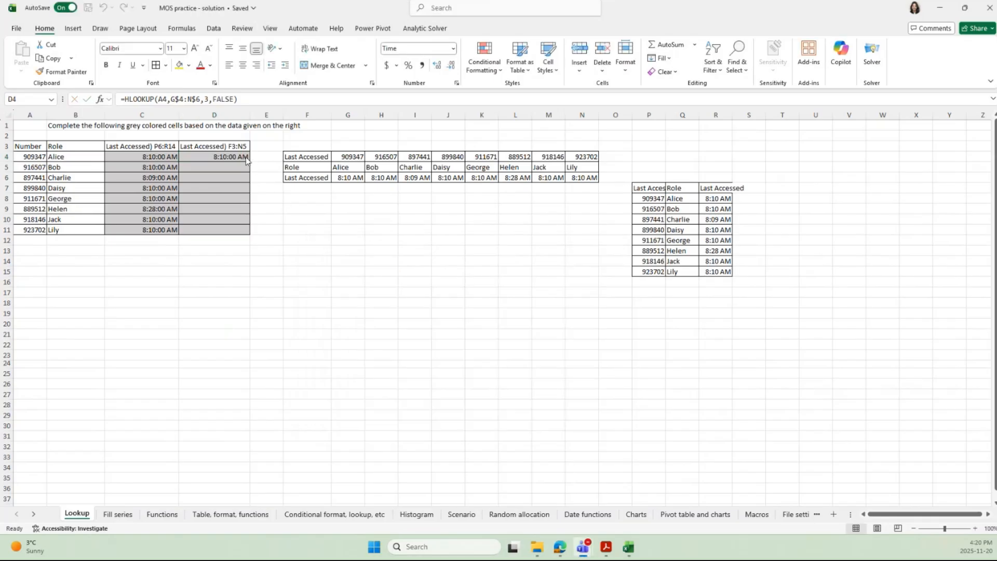
{"action": "left_click", "coordinate": [246, 158]}
{"action": "double_click", "coordinate": [249, 161]}
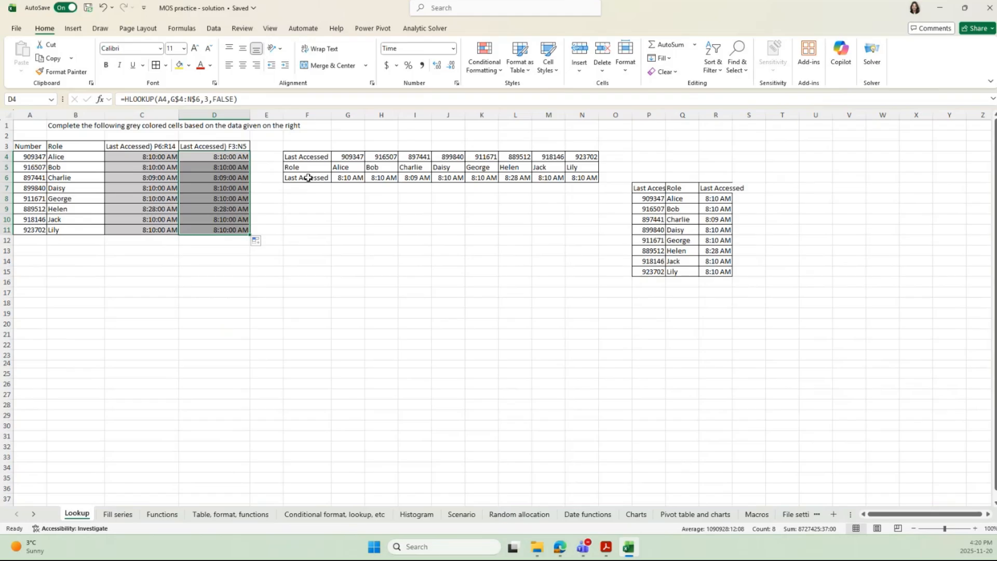
{"action": "left_click_drag", "start_coordinate": [310, 188], "coordinate": [573, 187]}
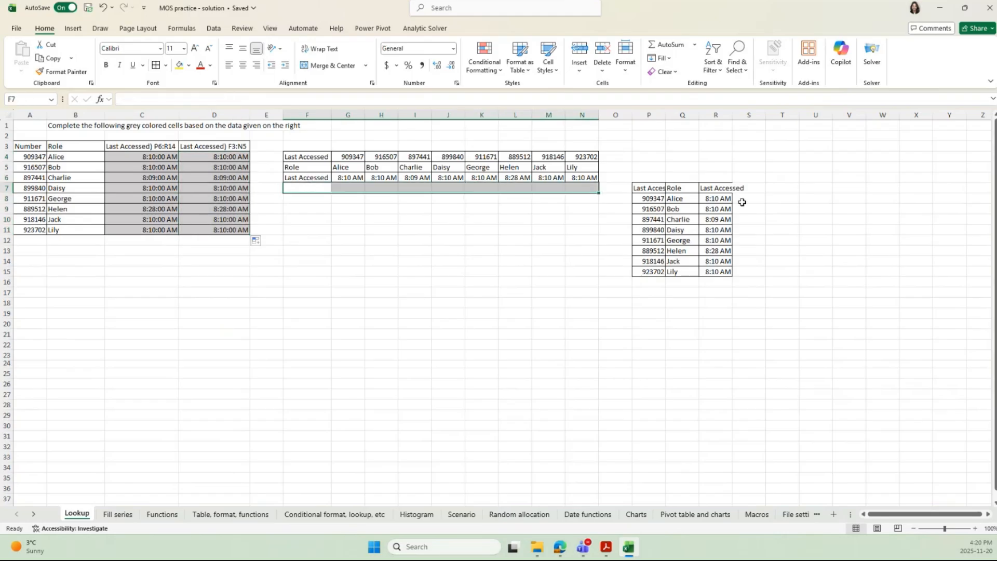
{"action": "left_click_drag", "start_coordinate": [747, 188], "coordinate": [757, 269]}
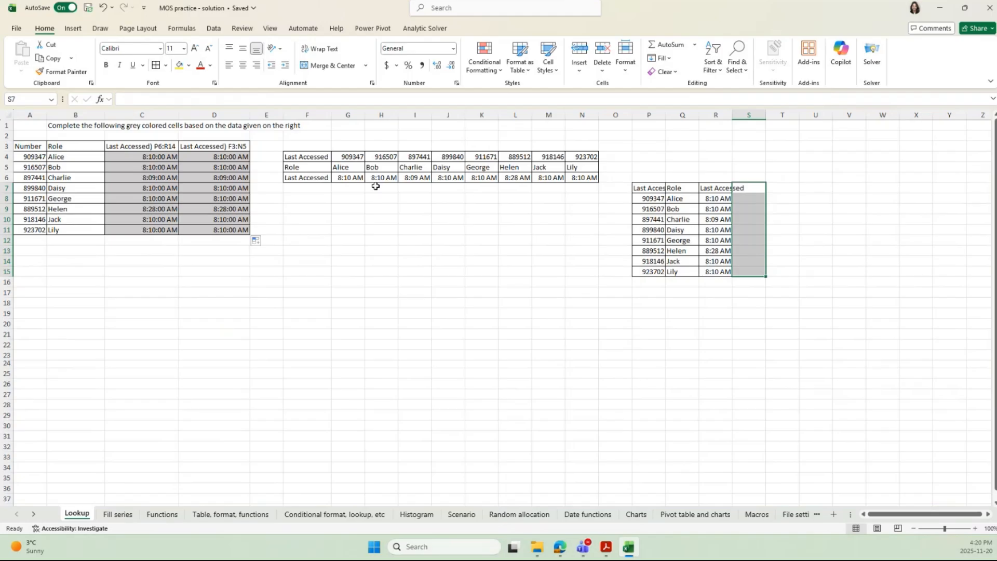
- Clear the lookup formulas from both grey answer columns, C4:D11
{"action": "left_click", "coordinate": [134, 157]}
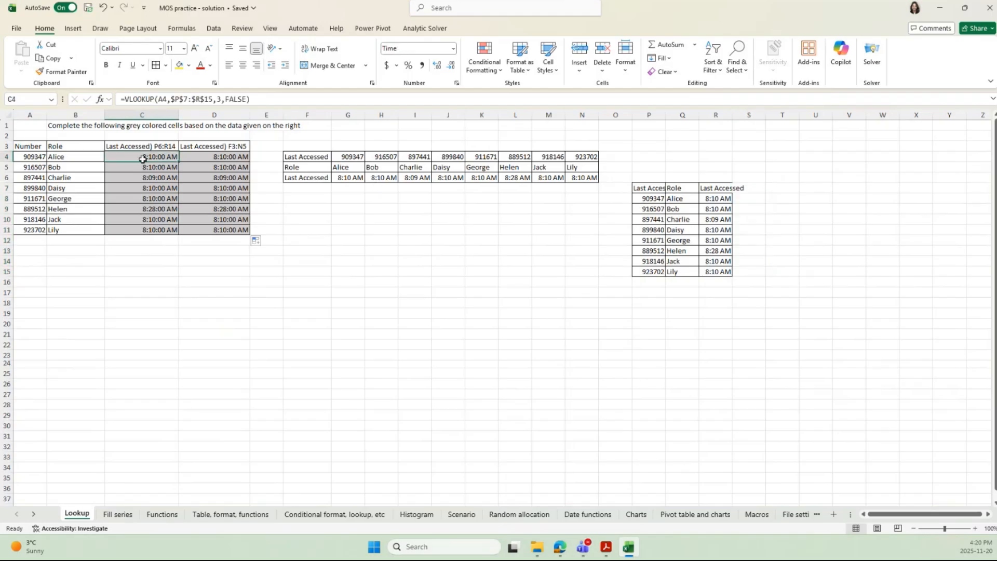
{"action": "left_click_drag", "start_coordinate": [143, 159], "coordinate": [213, 235]}
{"action": "key", "text": "Delete"}
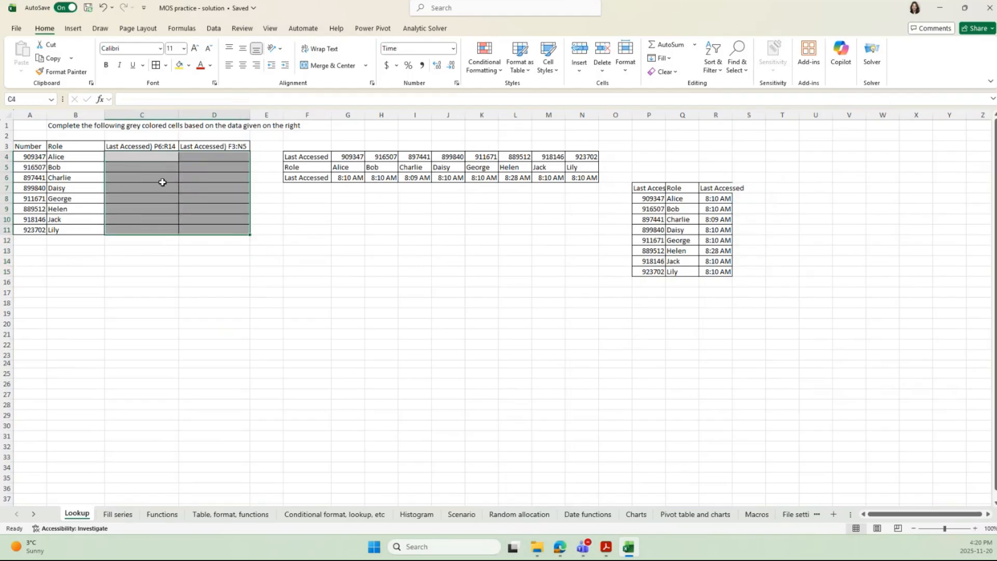
- Begin an XLOOKUP formula in C4 using the Function Arguments dialog, with A4 as the lookup value
{"action": "left_click", "coordinate": [145, 157]}
{"action": "type", "text": "="}
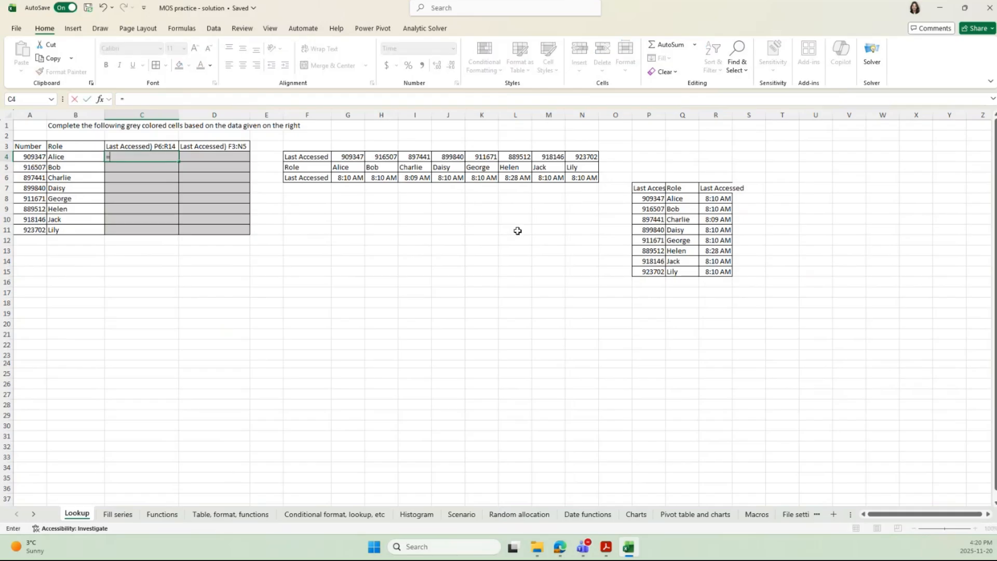
{"action": "type", "text": "xloo"}
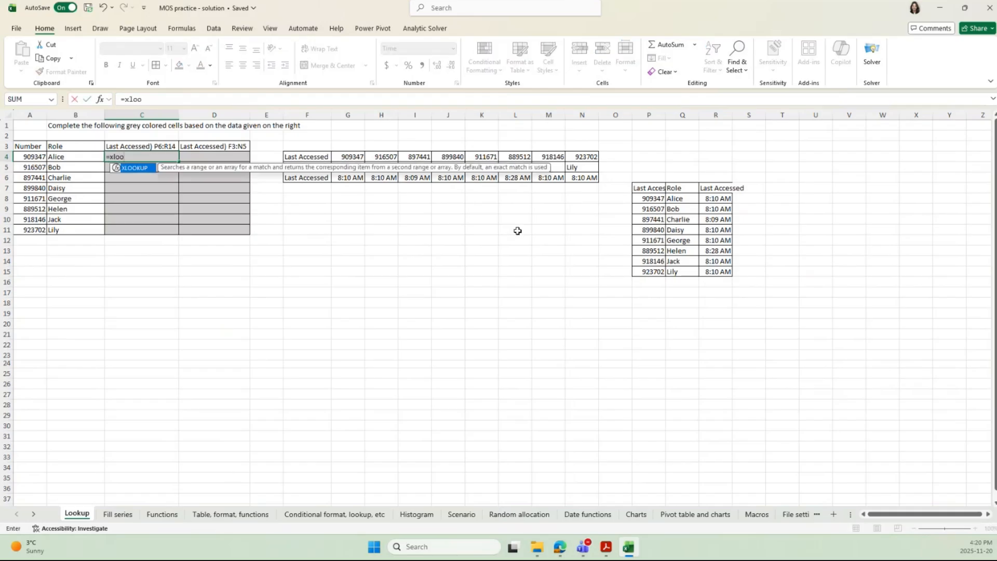
{"action": "double_click", "coordinate": [117, 168]}
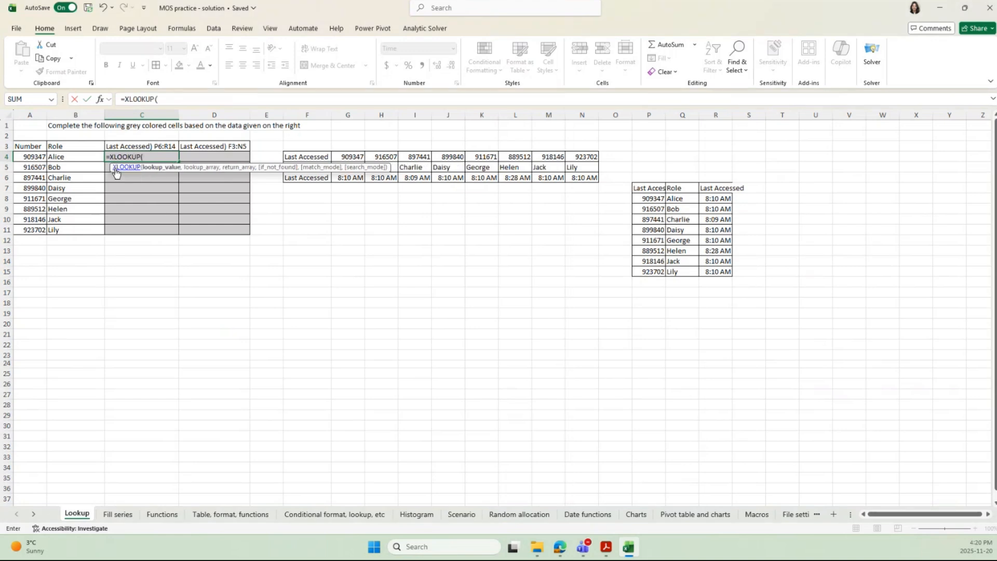
{"action": "left_click", "coordinate": [100, 98]}
{"action": "left_click_drag", "start_coordinate": [396, 245], "coordinate": [397, 241]}
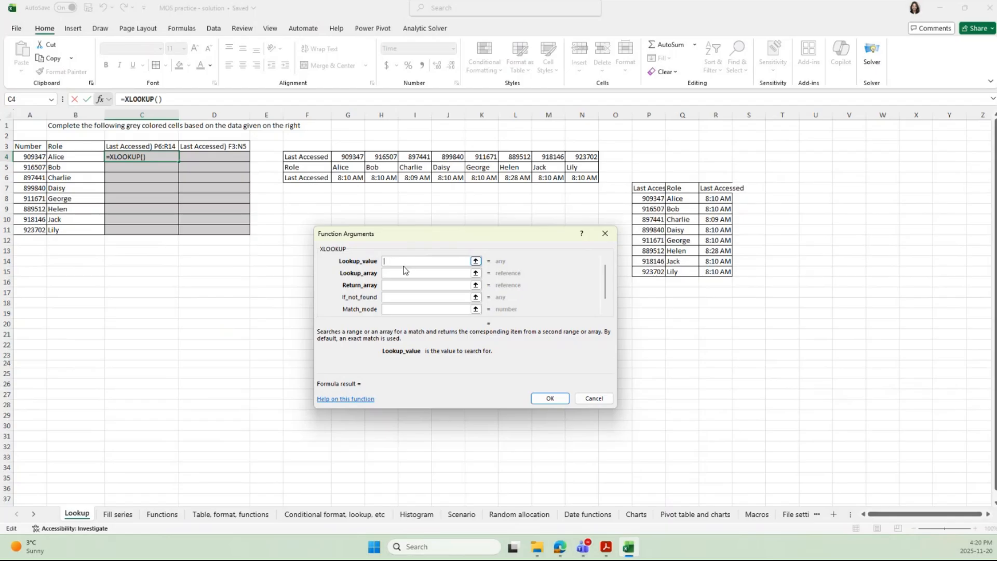
{"action": "left_click", "coordinate": [22, 155]}
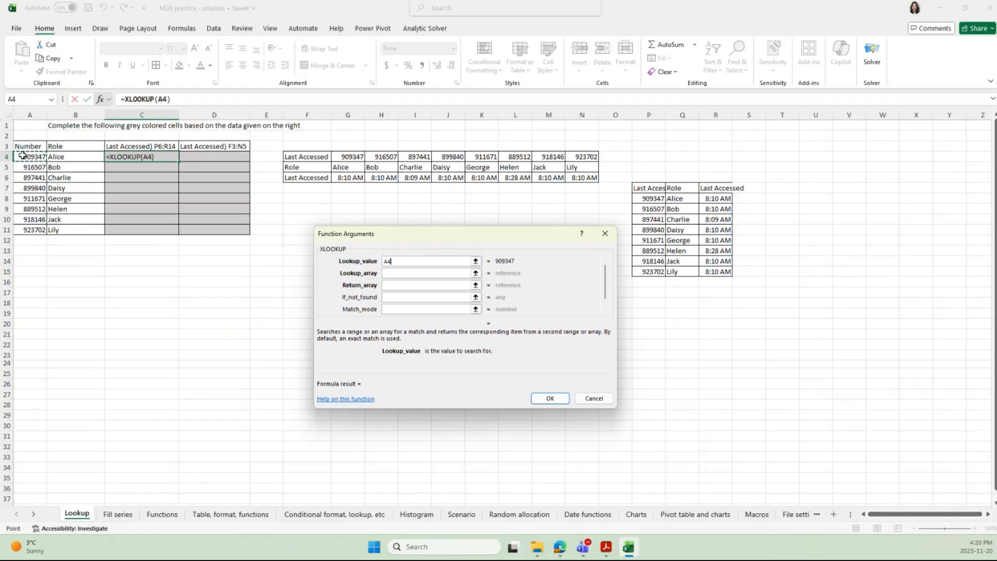
{"action": "left_click", "coordinate": [395, 274]}
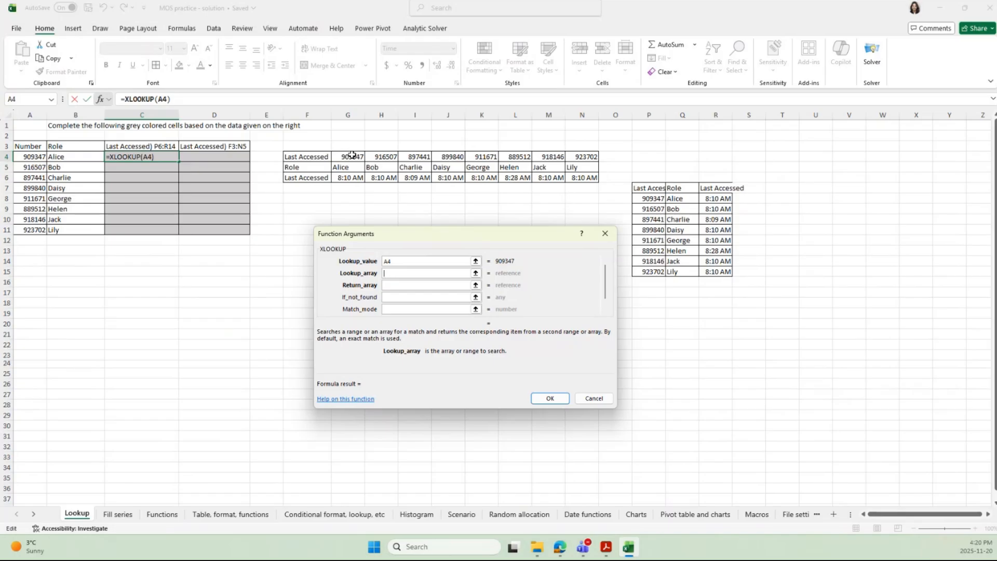
{"action": "left_click_drag", "start_coordinate": [352, 155], "coordinate": [577, 178]}
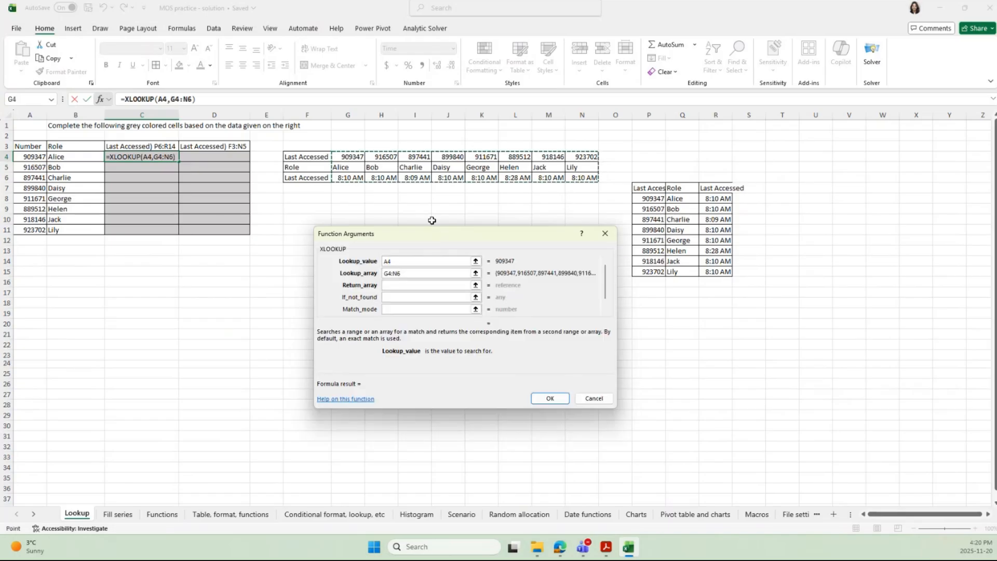
{"action": "key", "text": "F4"}
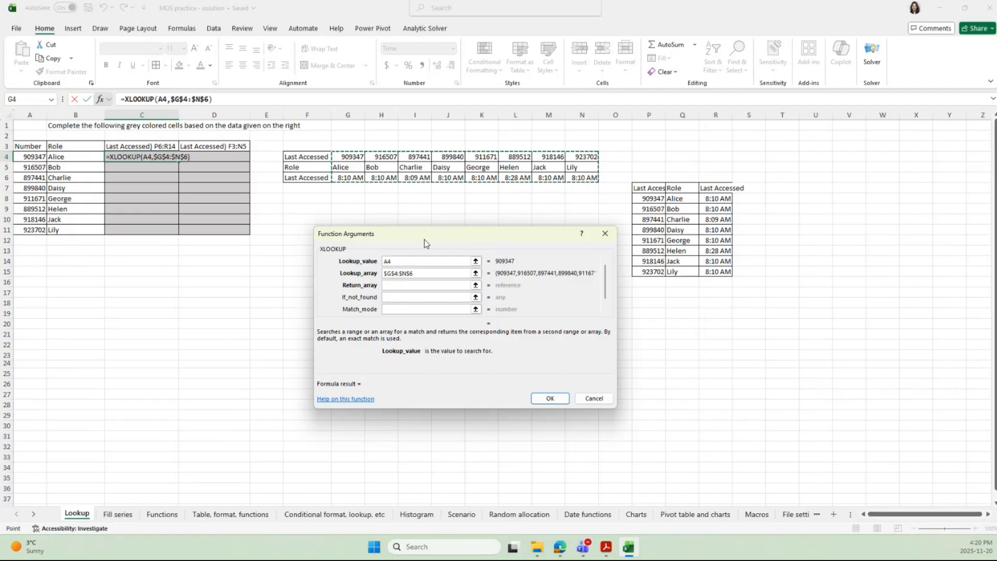
{"action": "left_click", "coordinate": [409, 286]}
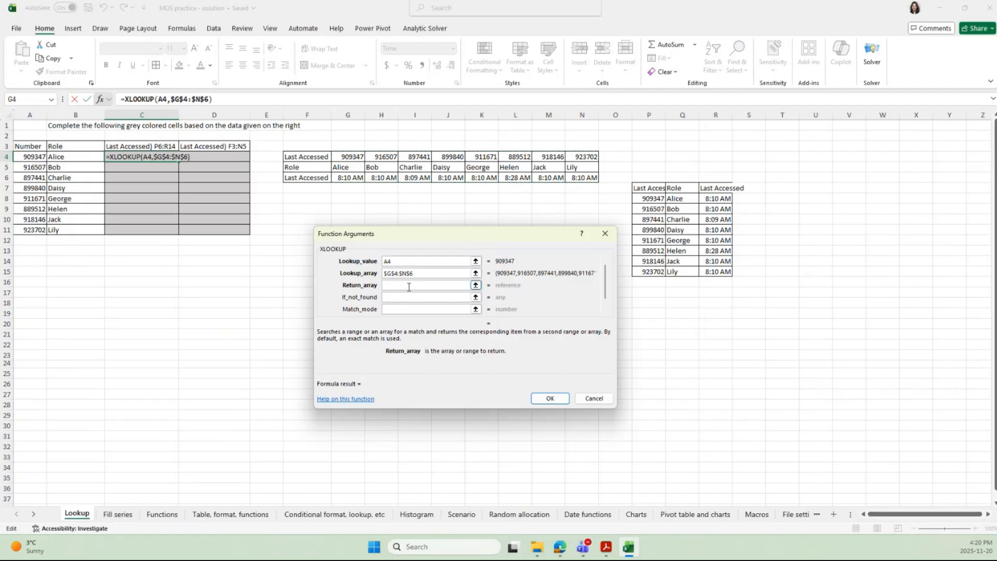
{"action": "left_click_drag", "start_coordinate": [418, 273], "coordinate": [368, 274]}
{"action": "key", "text": "BackSpace"}
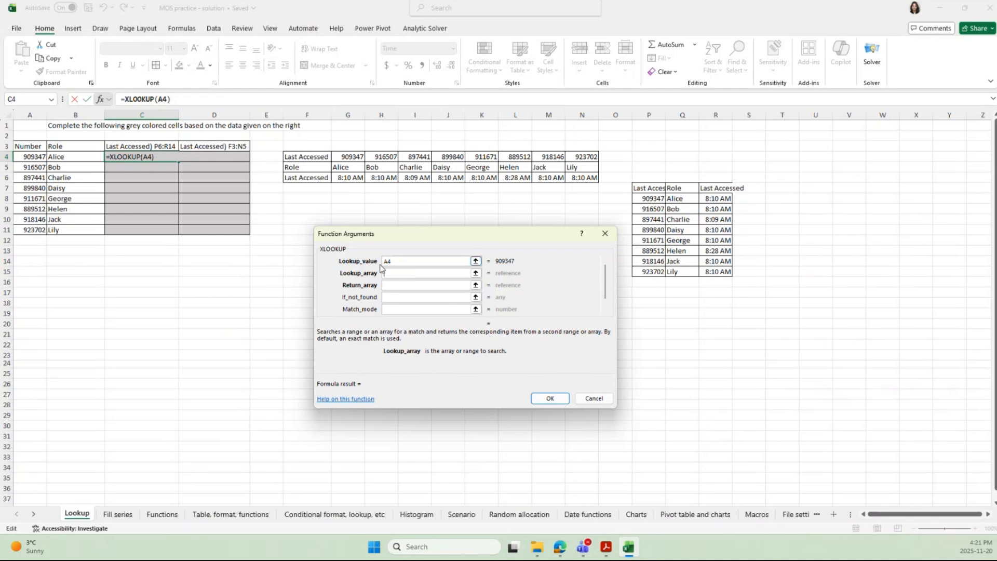
- Set the XLOOKUP lookup array to the number row $G$4:$N$4 and the return array to the time row $G$6:$N$6, both as absolute references
{"action": "left_click", "coordinate": [346, 155]}
{"action": "left_click_drag", "start_coordinate": [346, 155], "coordinate": [585, 157]}
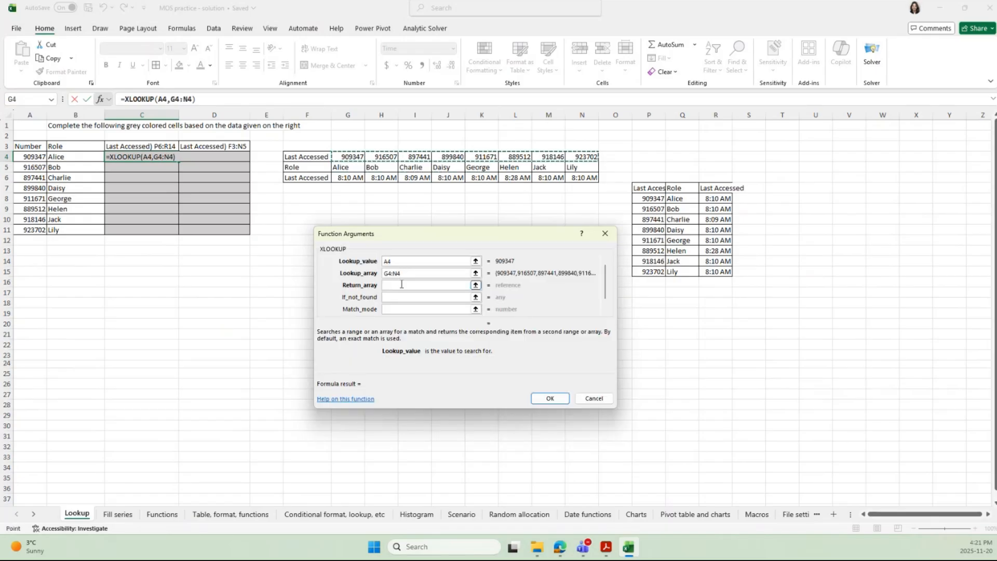
{"action": "key", "text": "F4"}
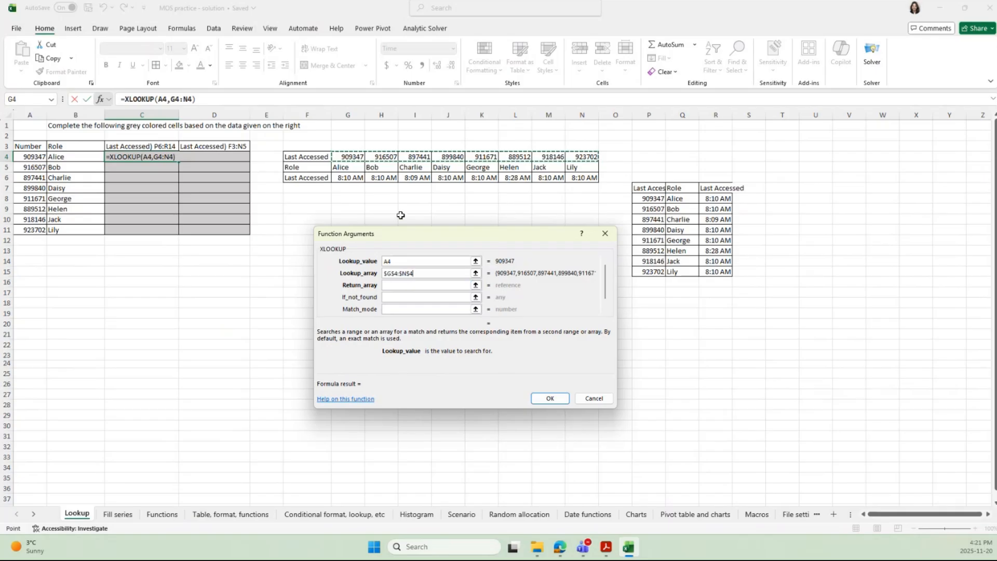
{"action": "left_click", "coordinate": [402, 285]}
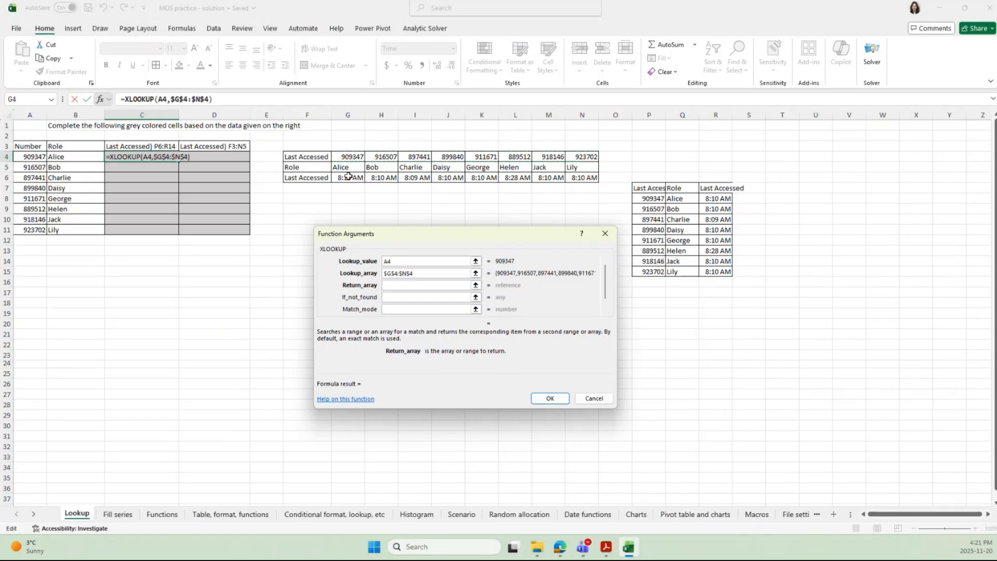
{"action": "left_click_drag", "start_coordinate": [349, 177], "coordinate": [583, 180]}
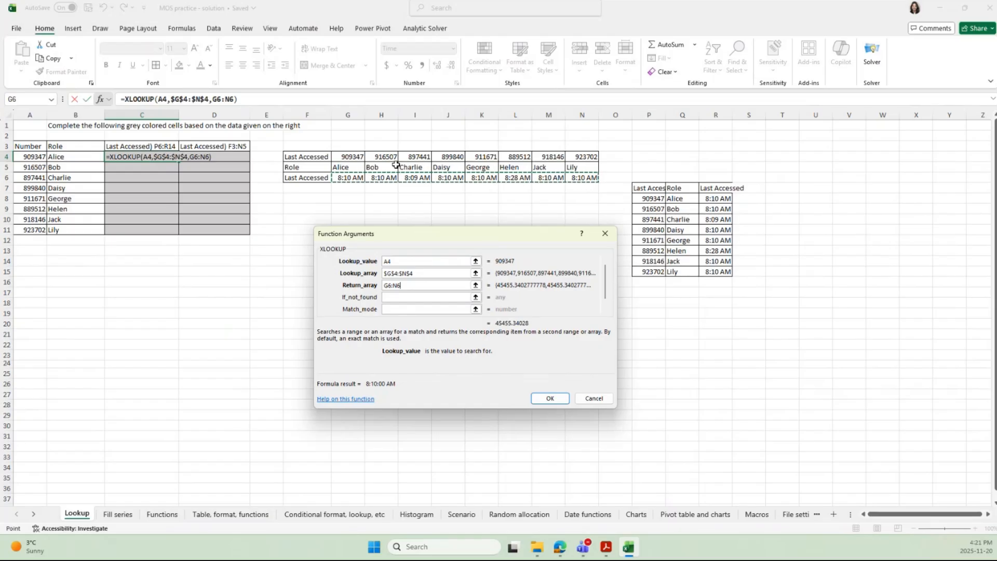
{"action": "key", "text": "F4"}
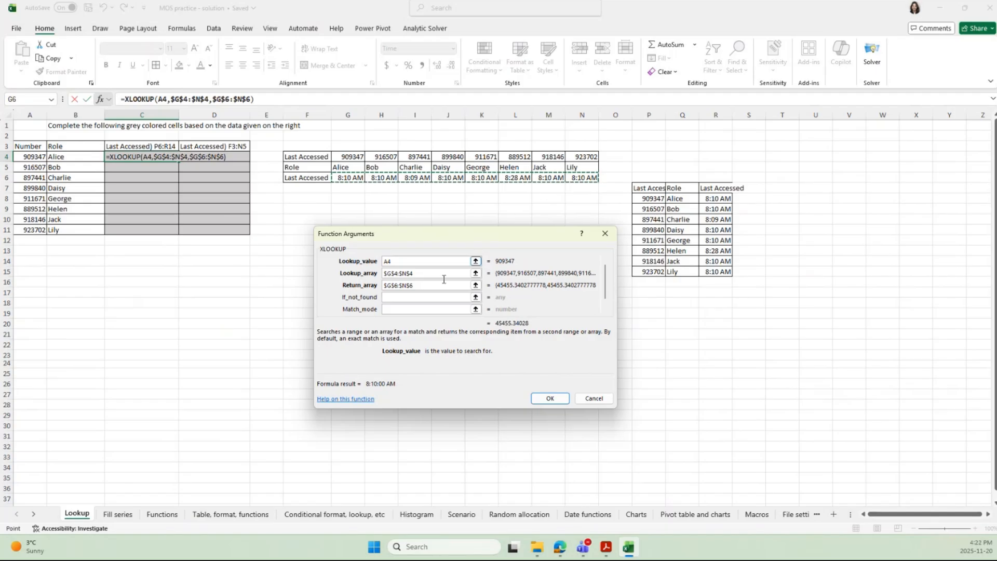
- Complete the C4 XLOOKUP without the optional not-found and match-mode arguments, and fill the formula down to C11
{"action": "left_click", "coordinate": [428, 299]}
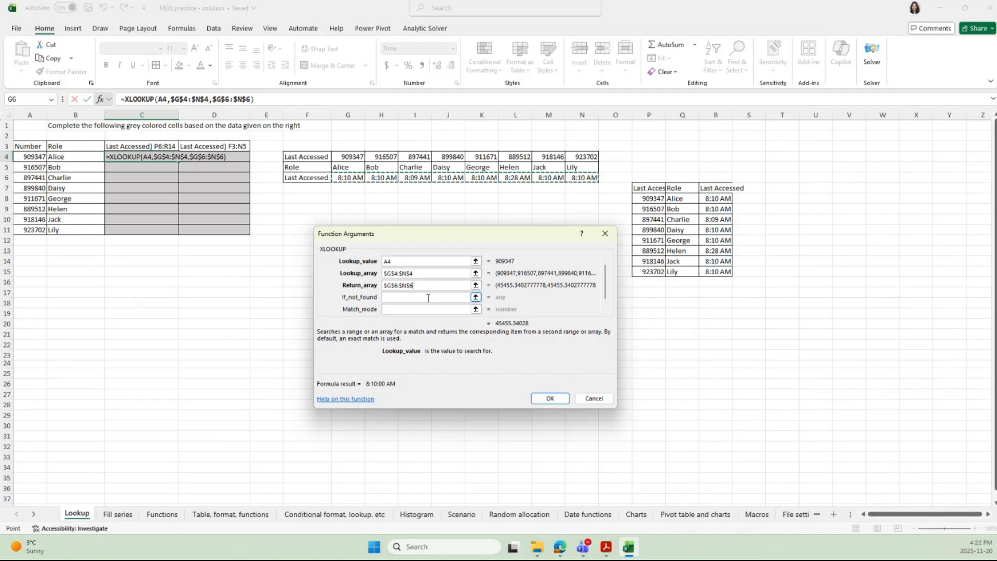
{"action": "left_click", "coordinate": [425, 309]}
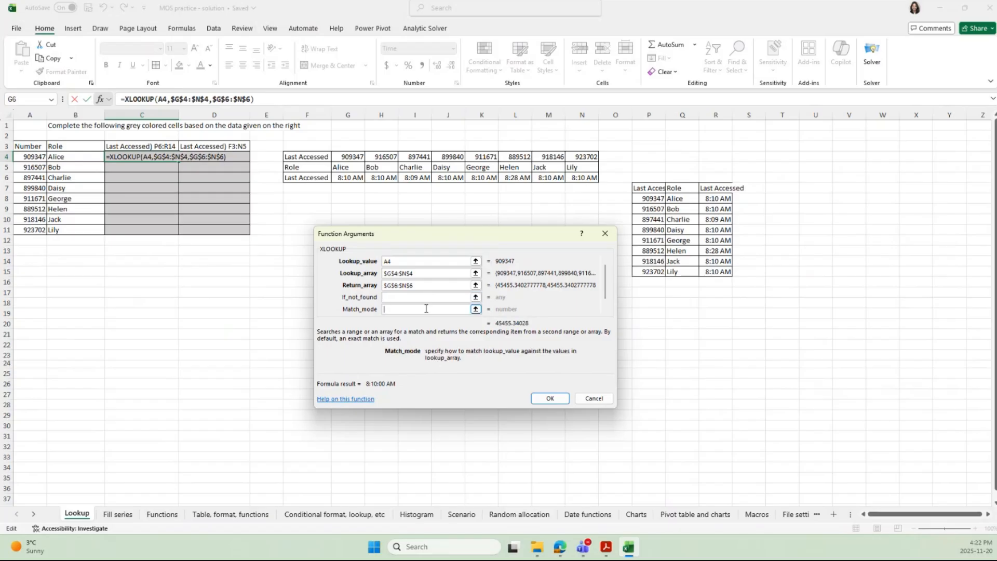
{"action": "left_click", "coordinate": [423, 298]}
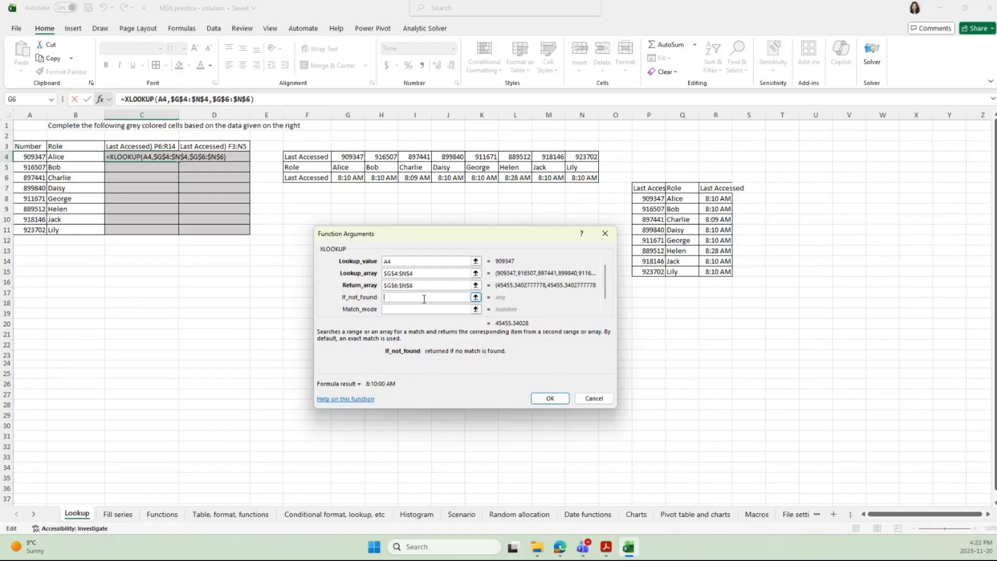
{"action": "left_click", "coordinate": [548, 398]}
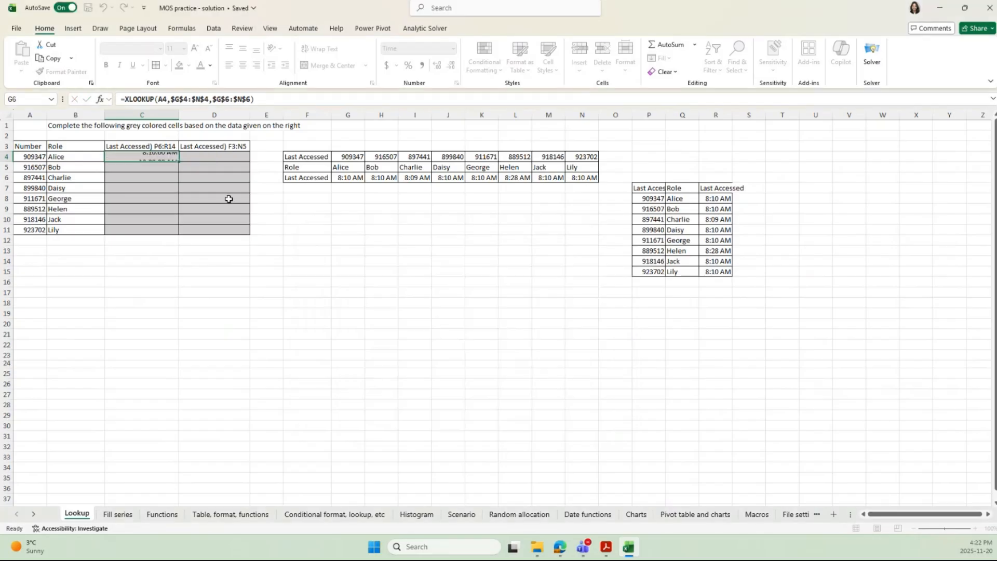
{"action": "double_click", "coordinate": [178, 161]}
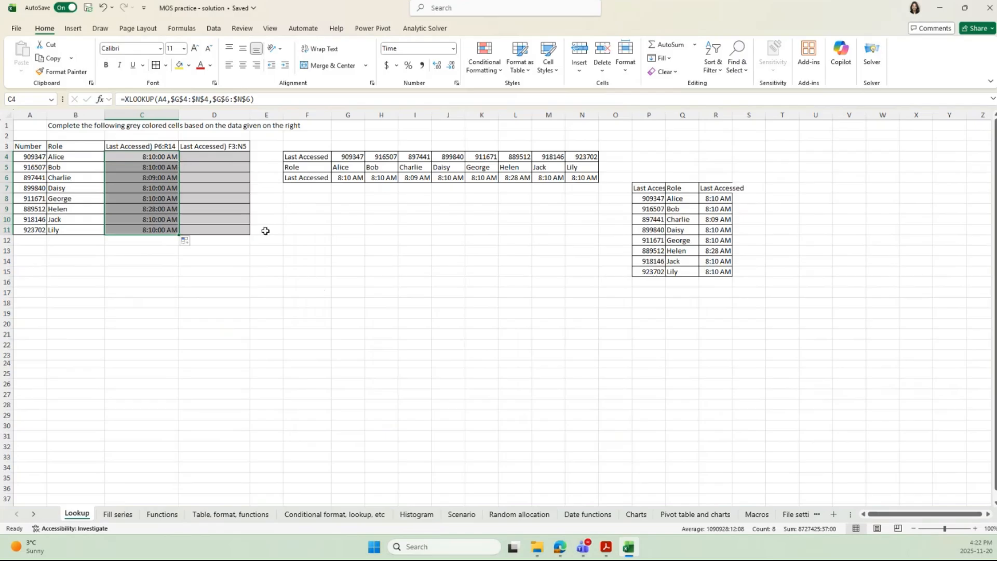
- Move the XLOOKUP formulas from C4:C11 to D4:D11 and check the references in D4
{"action": "left_click", "coordinate": [227, 158]}
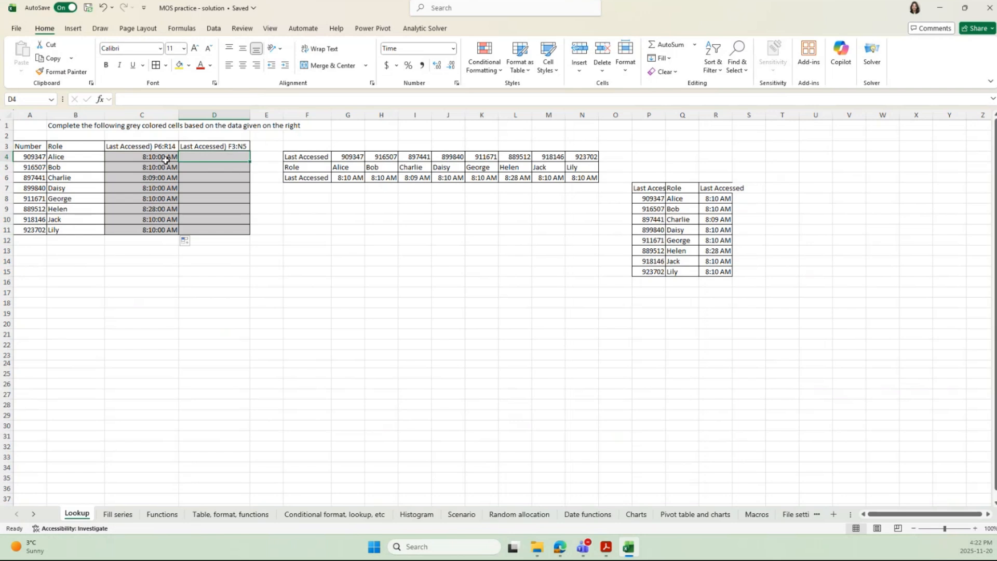
{"action": "left_click_drag", "start_coordinate": [163, 159], "coordinate": [164, 229]}
{"action": "key", "text": "ctrl+c"}
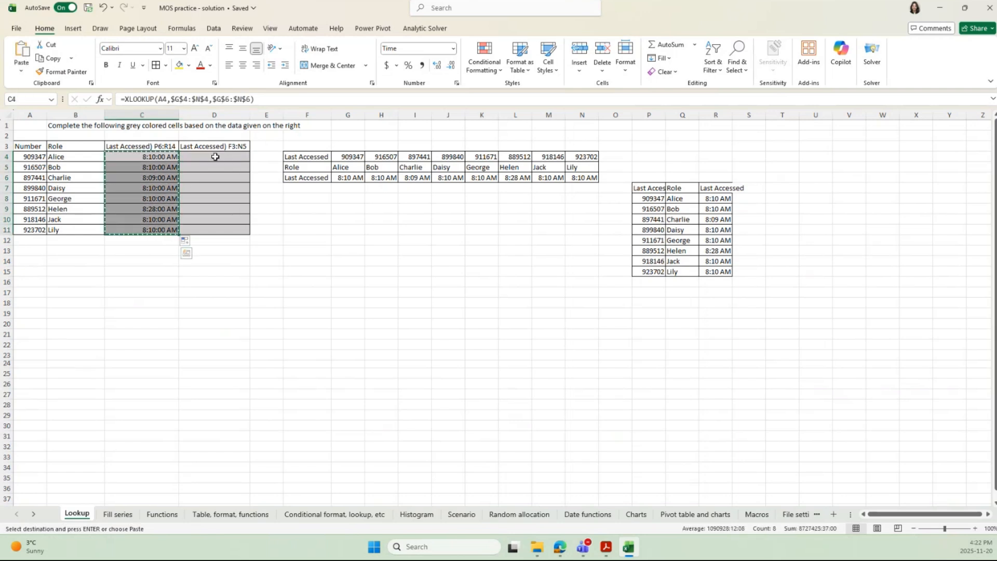
{"action": "left_click", "coordinate": [216, 156]}
{"action": "key", "text": "ctrl+v"}
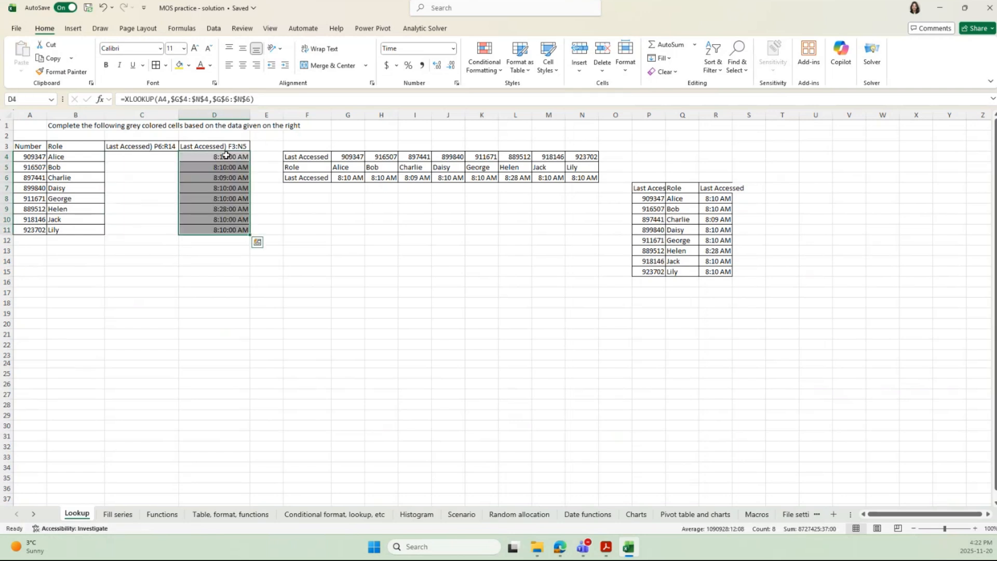
{"action": "double_click", "coordinate": [227, 157]}
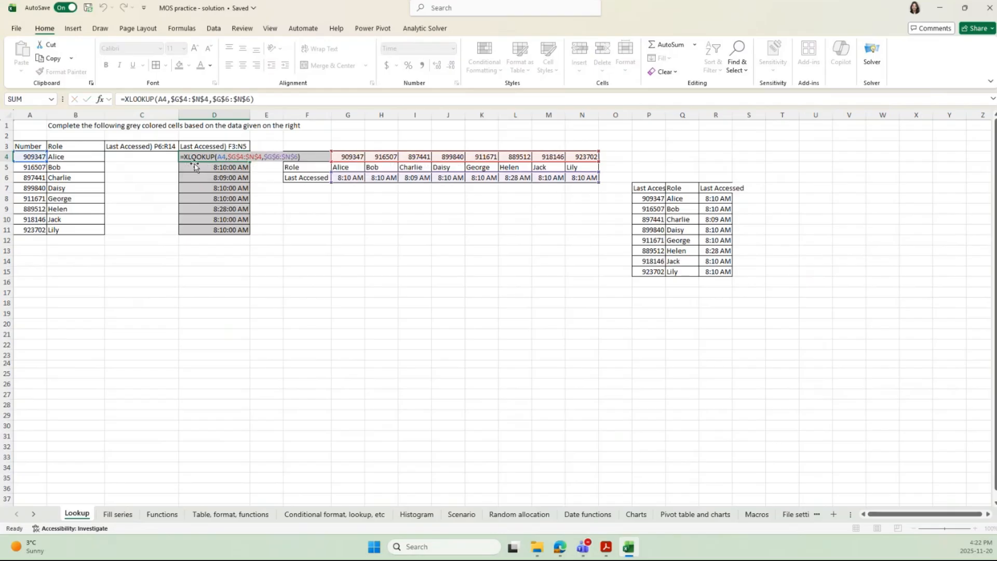
{"action": "key", "text": "Escape"}
- Begin a new XLOOKUP formula in C4 using the Function Arguments dialog, with A4 as the lookup value
{"action": "left_click", "coordinate": [159, 155]}
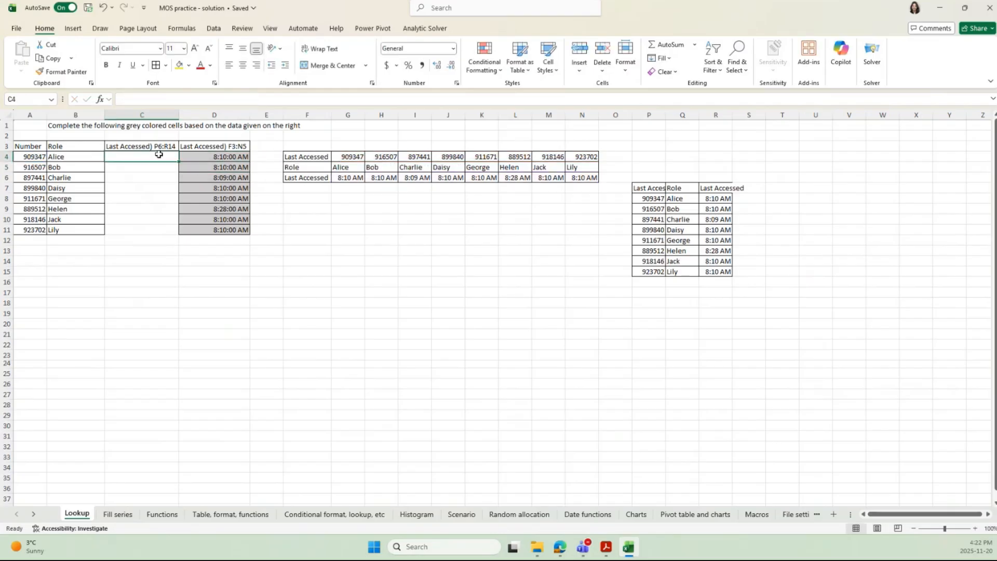
{"action": "left_click", "coordinate": [158, 148]}
{"action": "left_click", "coordinate": [142, 155]}
{"action": "type", "text": "=xlo"}
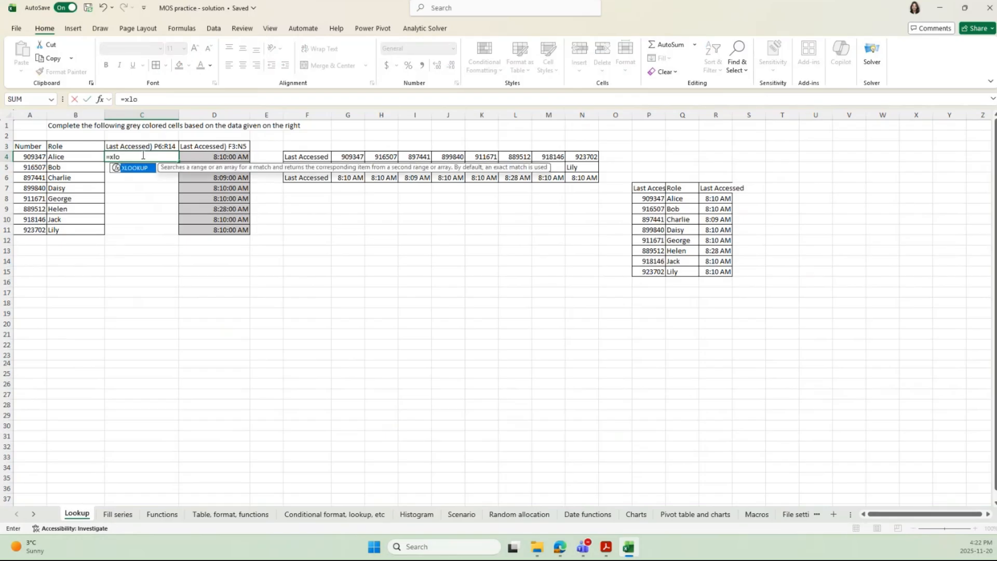
{"action": "double_click", "coordinate": [120, 168]}
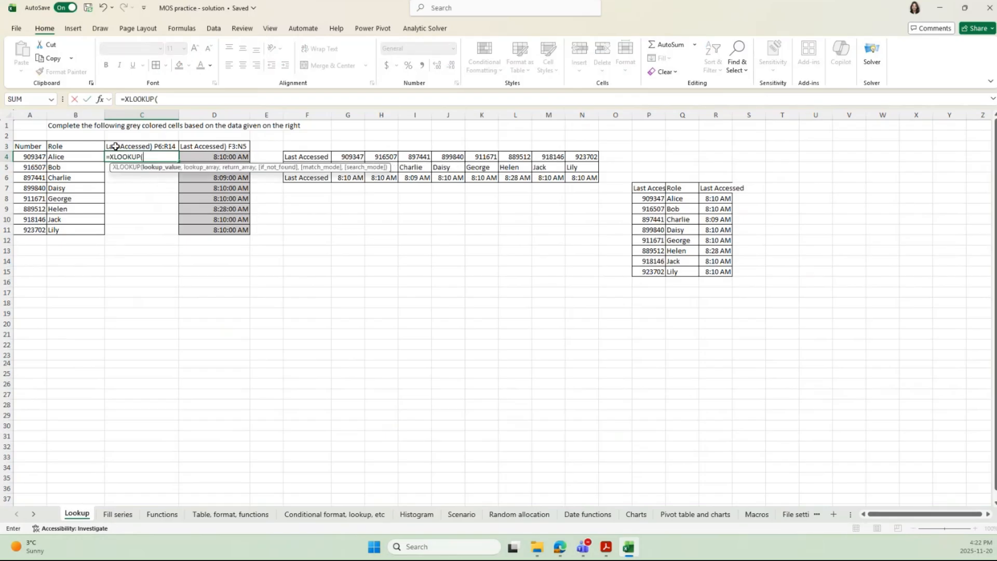
{"action": "left_click", "coordinate": [102, 99]}
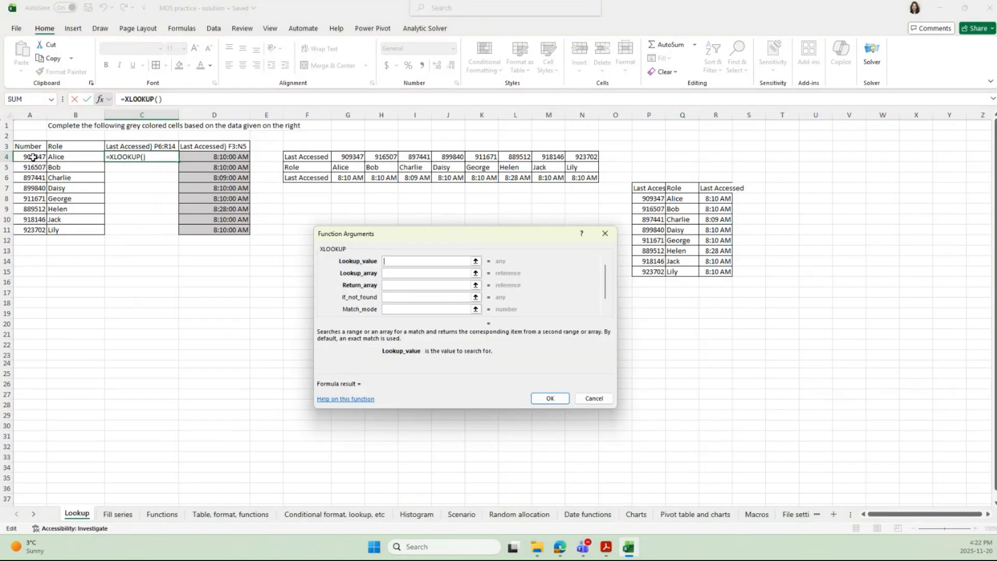
{"action": "left_click", "coordinate": [33, 156]}
- Set the XLOOKUP lookup array to the number column P8:P15 and the return array to the Last Accessed column R8:R15
{"action": "left_click", "coordinate": [400, 273]}
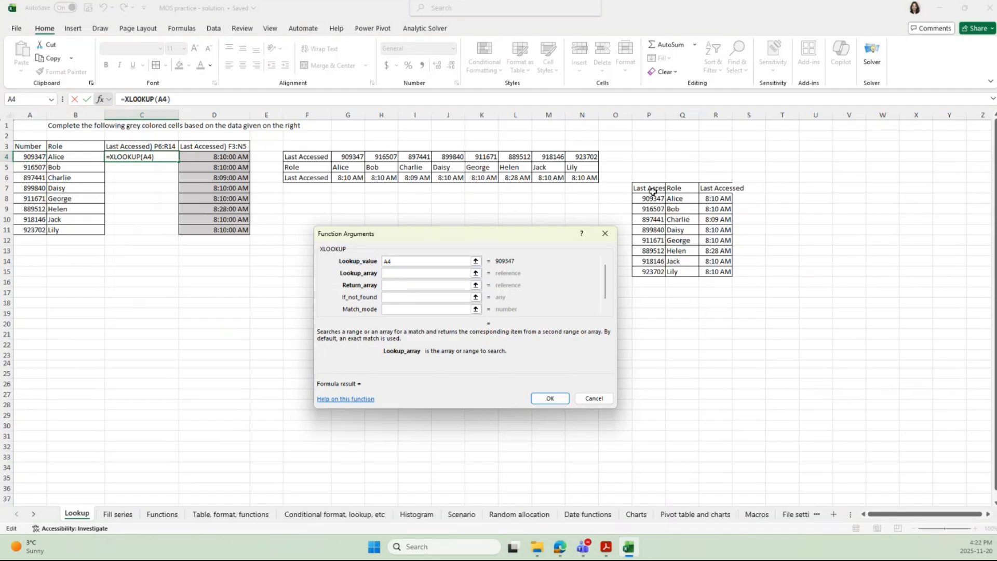
{"action": "left_click_drag", "start_coordinate": [651, 198], "coordinate": [716, 271]}
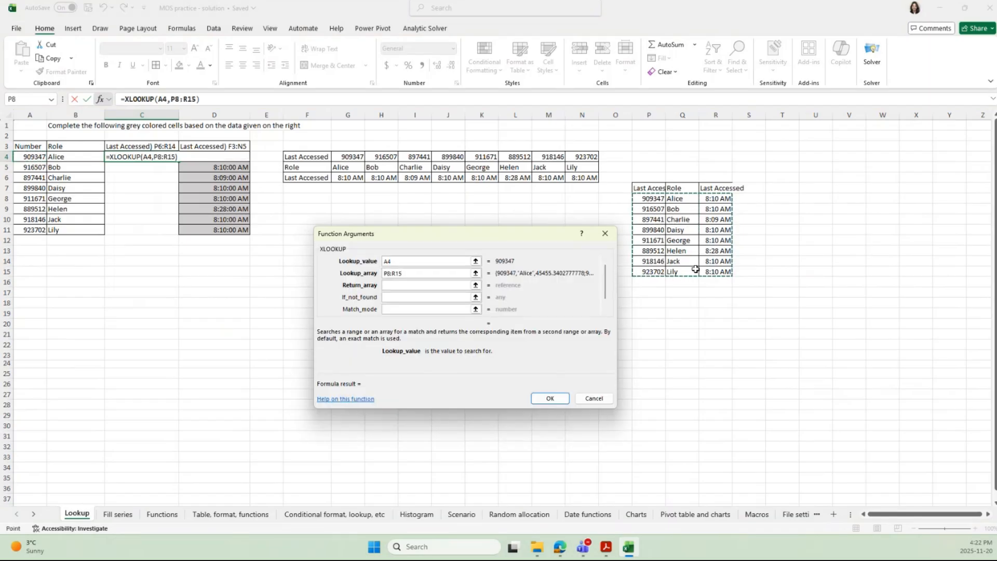
{"action": "left_click_drag", "start_coordinate": [655, 260], "coordinate": [653, 271]}
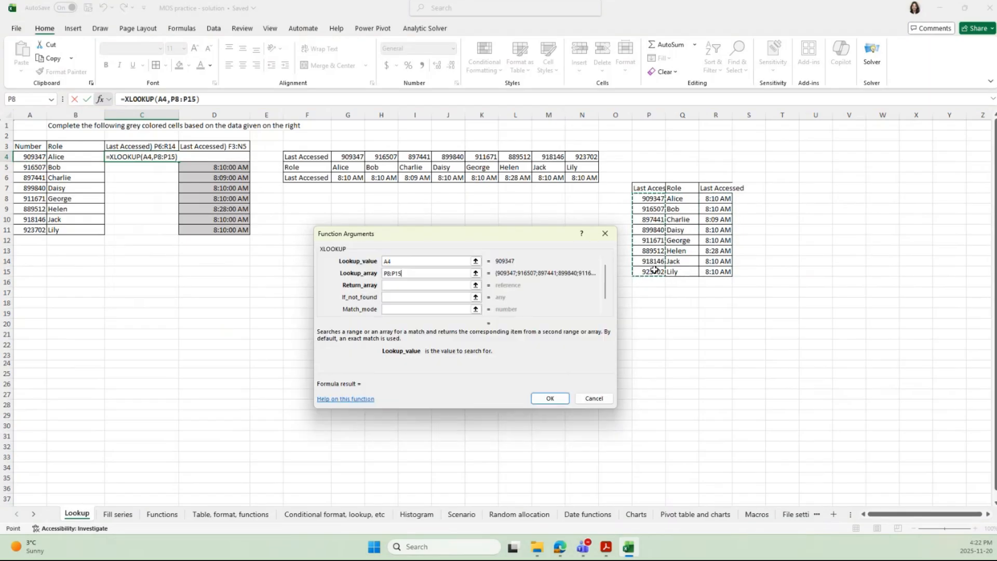
{"action": "left_click", "coordinate": [413, 285]}
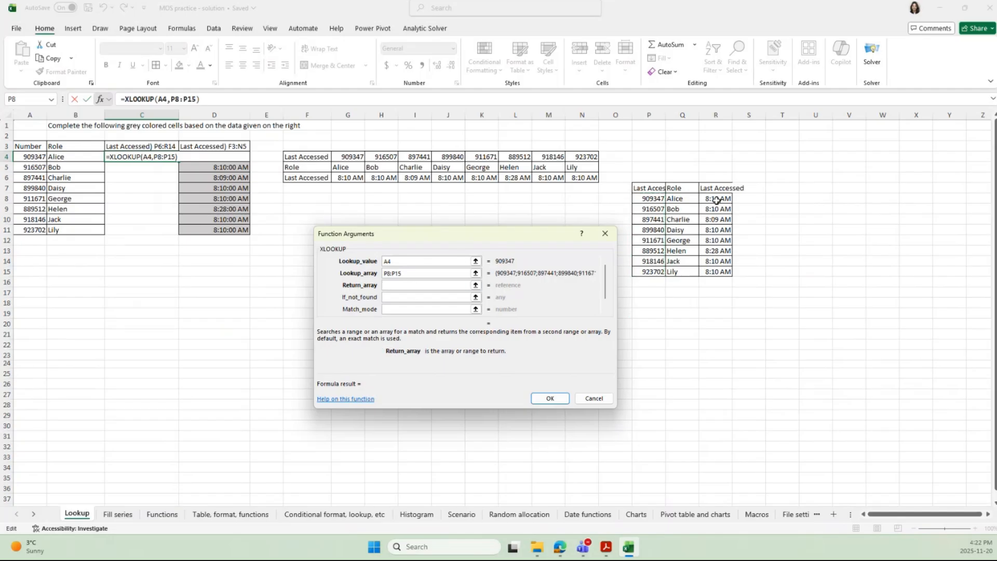
{"action": "left_click_drag", "start_coordinate": [717, 200], "coordinate": [719, 272]}
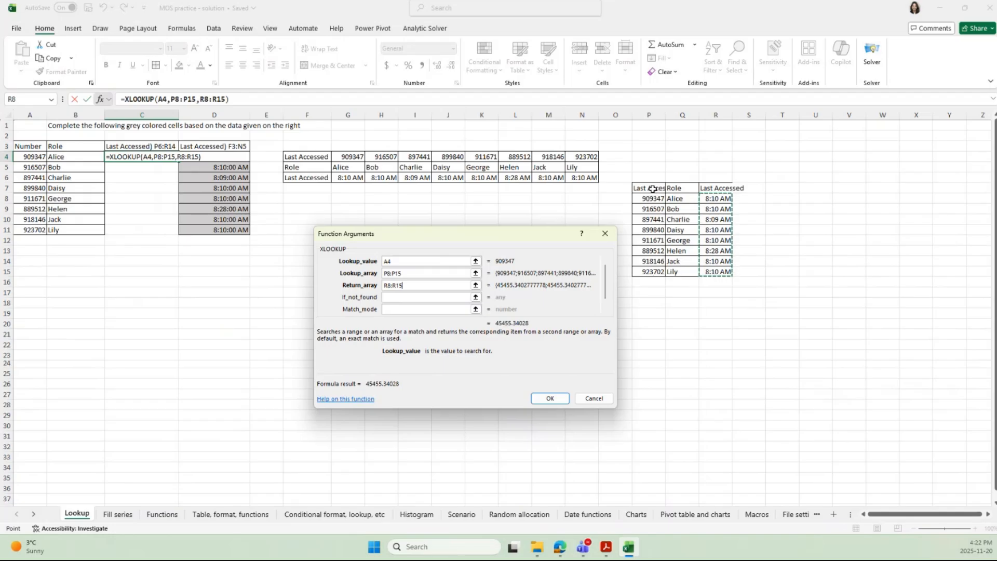
{"action": "left_click_drag", "start_coordinate": [653, 189], "coordinate": [658, 272]}
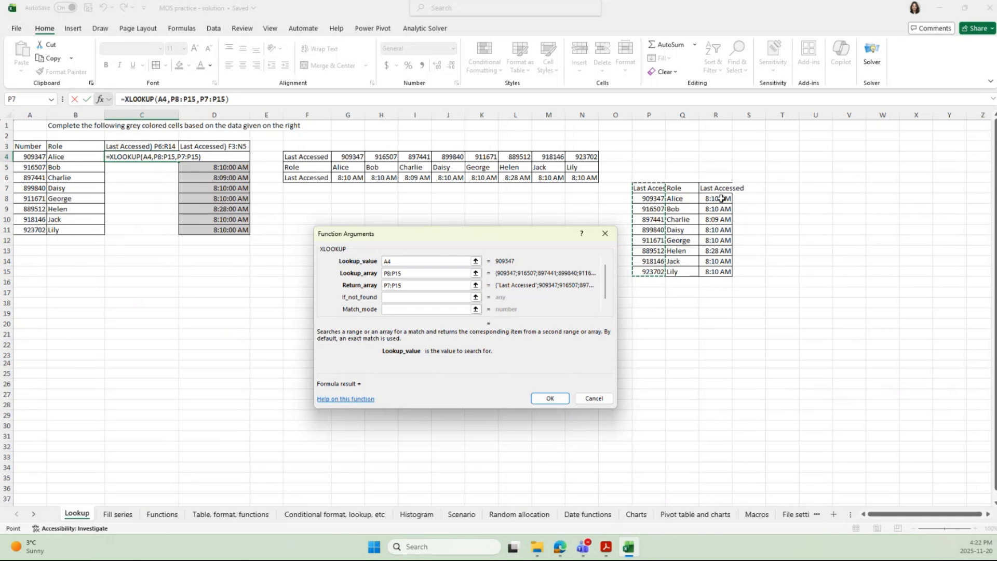
{"action": "left_click_drag", "start_coordinate": [720, 199], "coordinate": [727, 273]}
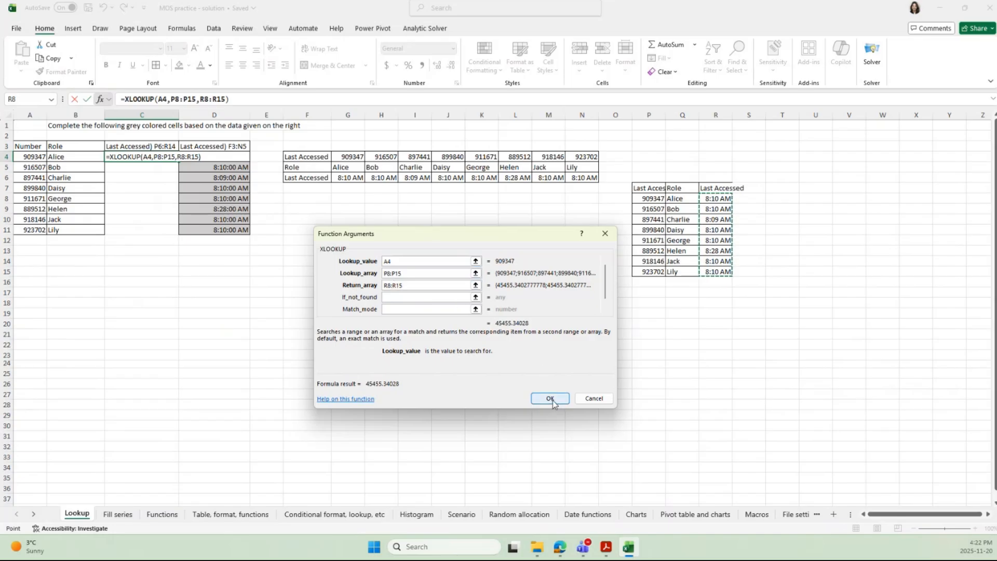
- Confirm the XLOOKUP in C4, fill it down to C11 and format the results as Time
{"action": "left_click", "coordinate": [552, 402]}
{"action": "double_click", "coordinate": [178, 161]}
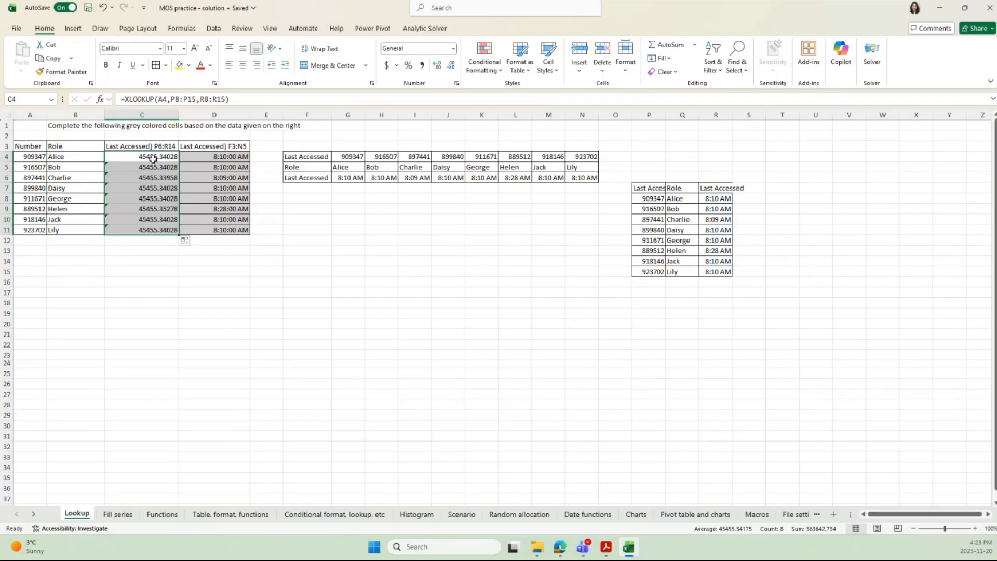
{"action": "left_click", "coordinate": [452, 49]}
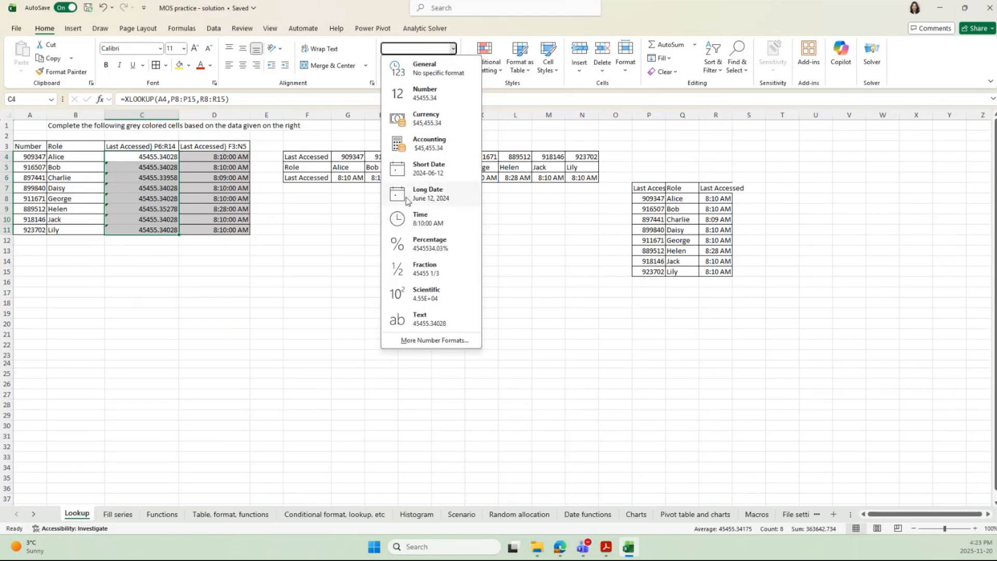
{"action": "left_click", "coordinate": [433, 222]}
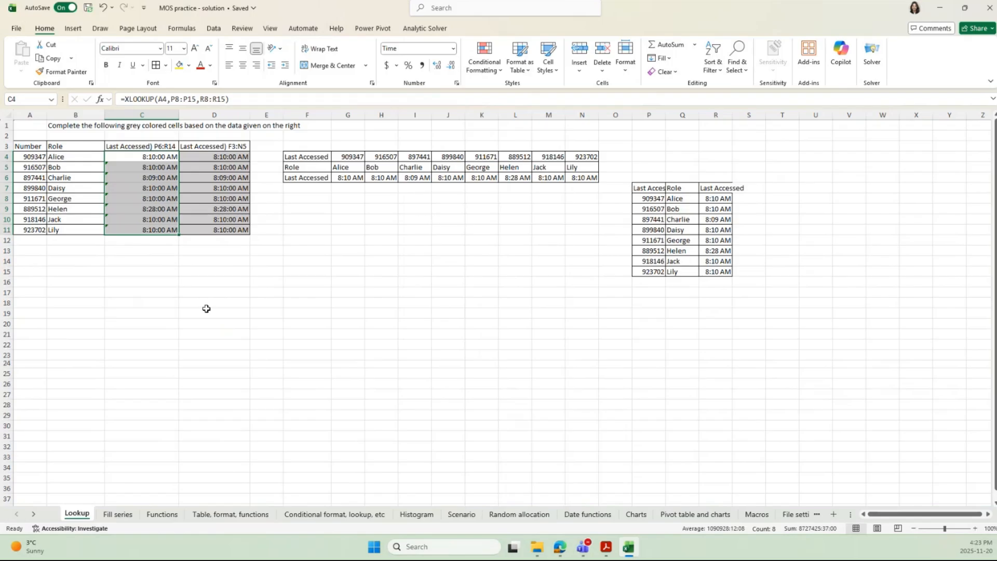
{"action": "left_click", "coordinate": [180, 262]}
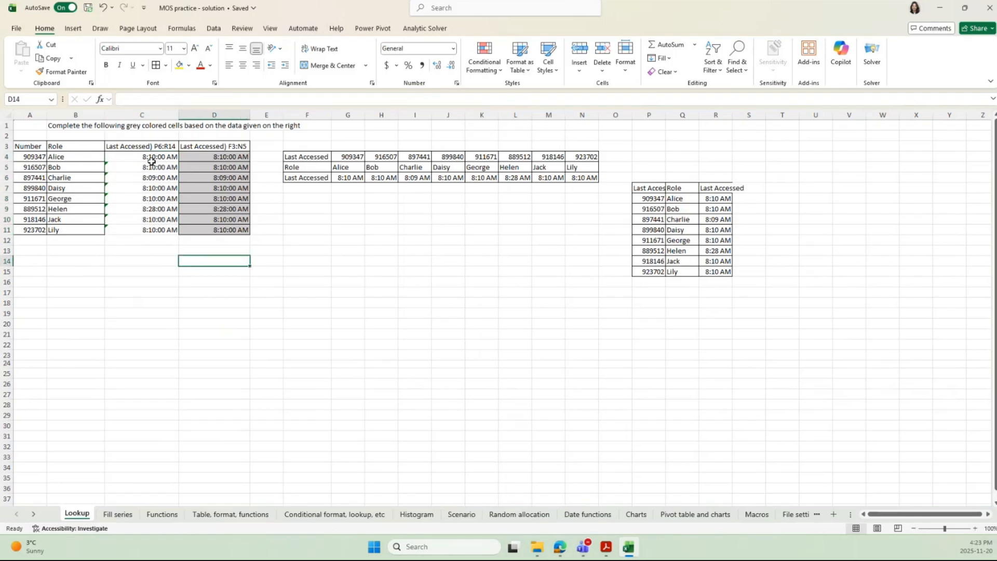
{"action": "left_click_drag", "start_coordinate": [151, 162], "coordinate": [151, 226]}
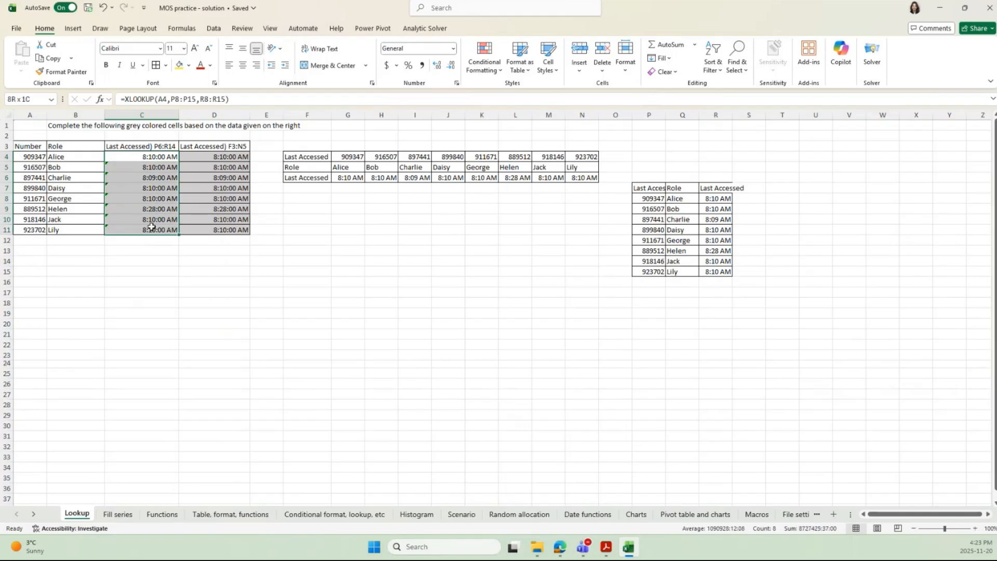
{"action": "left_click", "coordinate": [347, 240]}
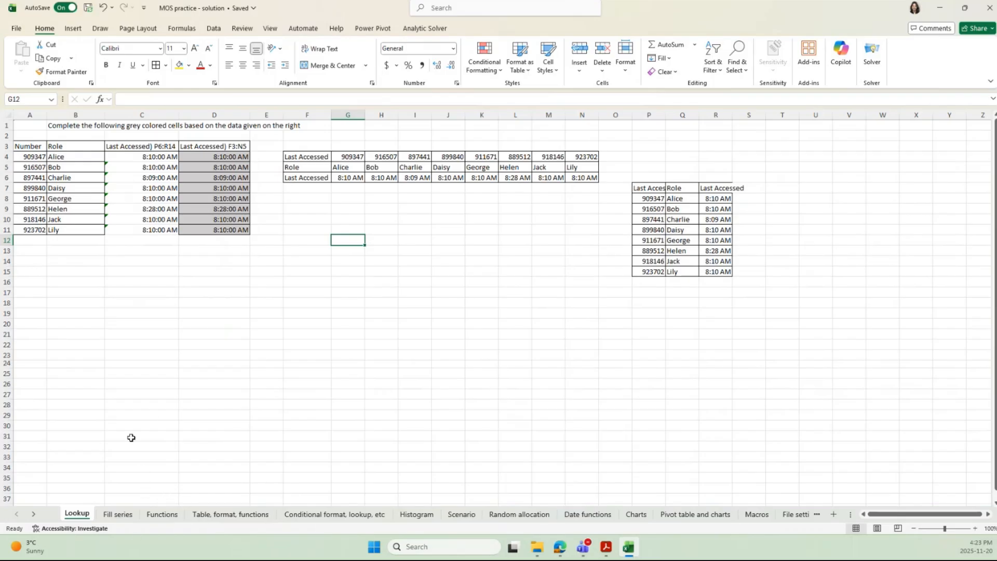
- Switch to the Fill series worksheet and review its year tables, especially the one asking for an increase of 50 every year
{"action": "left_click", "coordinate": [120, 515]}
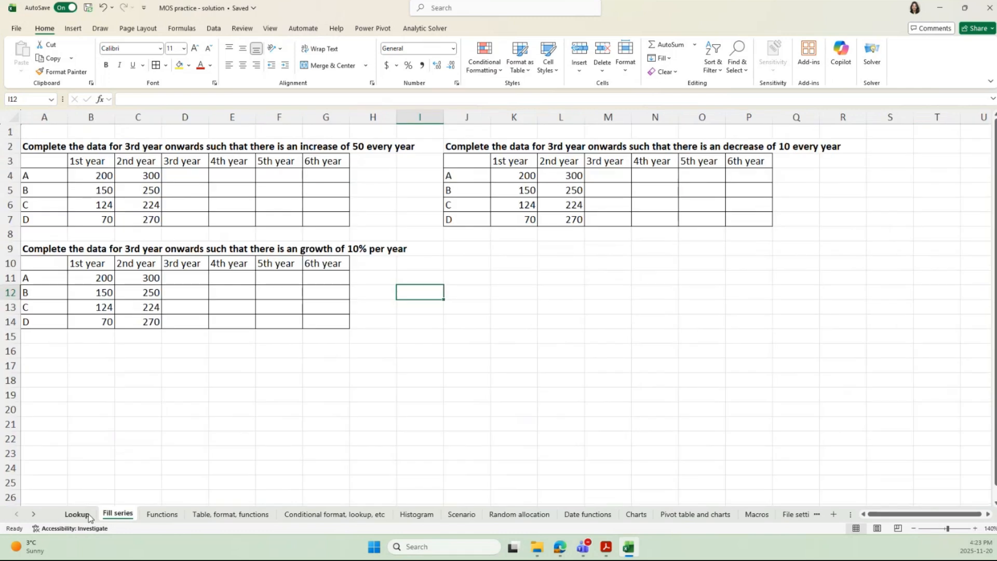
{"action": "left_click", "coordinate": [77, 514]}
{"action": "left_click", "coordinate": [125, 516]}
{"action": "left_click_drag", "start_coordinate": [137, 277], "coordinate": [142, 325]}
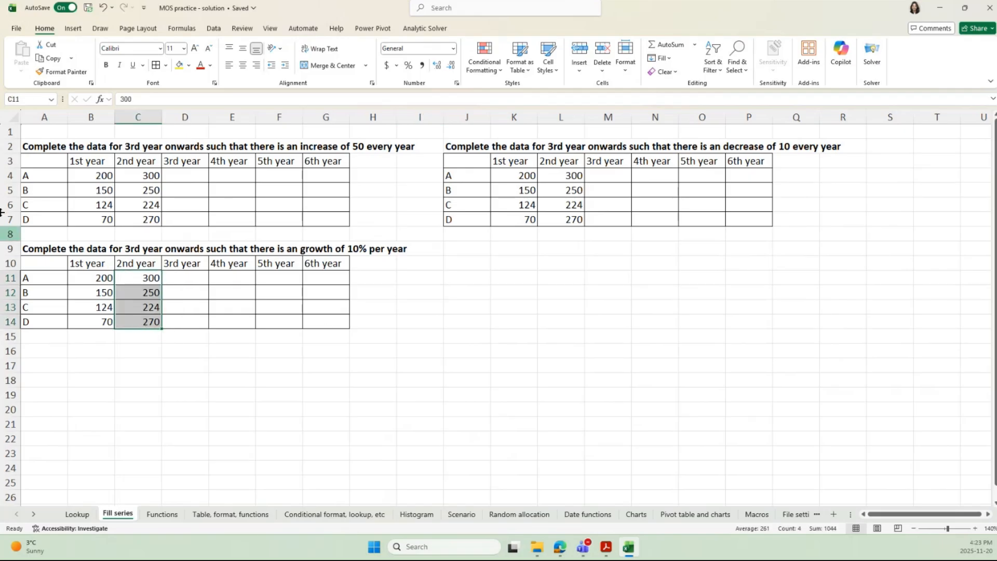
{"action": "left_click", "coordinate": [40, 162]}
{"action": "left_click_drag", "start_coordinate": [98, 177], "coordinate": [316, 229]}
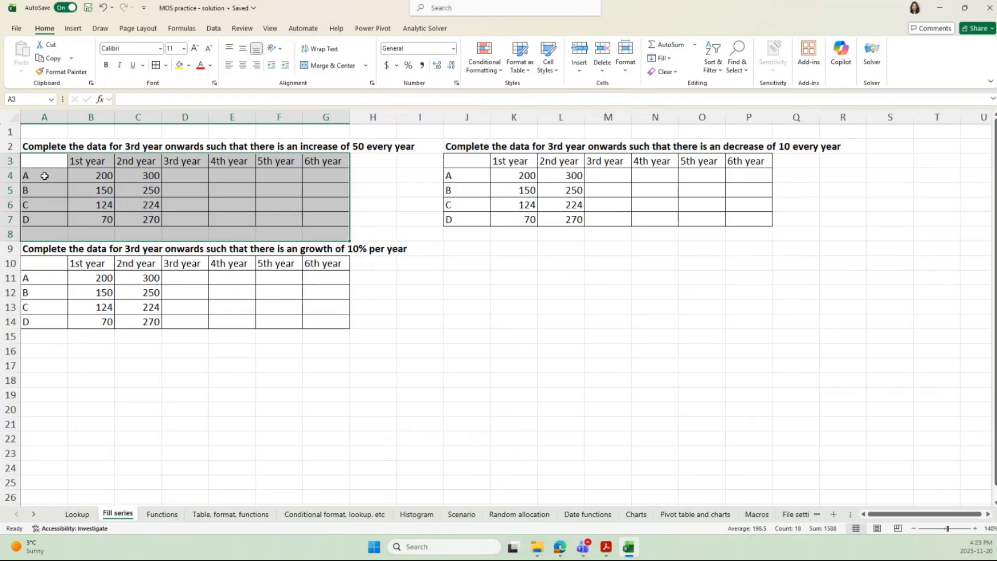
{"action": "left_click", "coordinate": [100, 161]}
{"action": "left_click", "coordinate": [130, 160]}
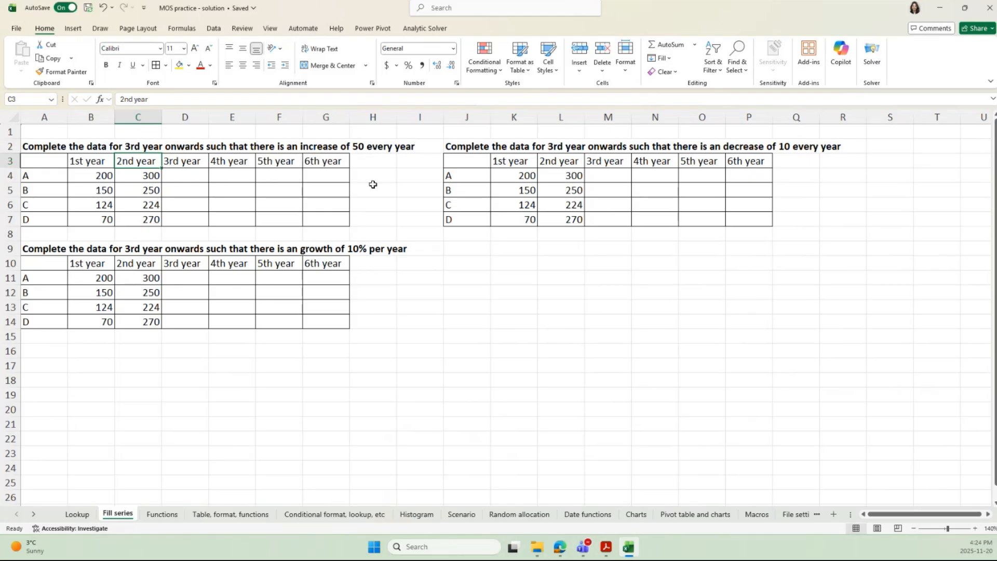
{"action": "left_click", "coordinate": [149, 175]}
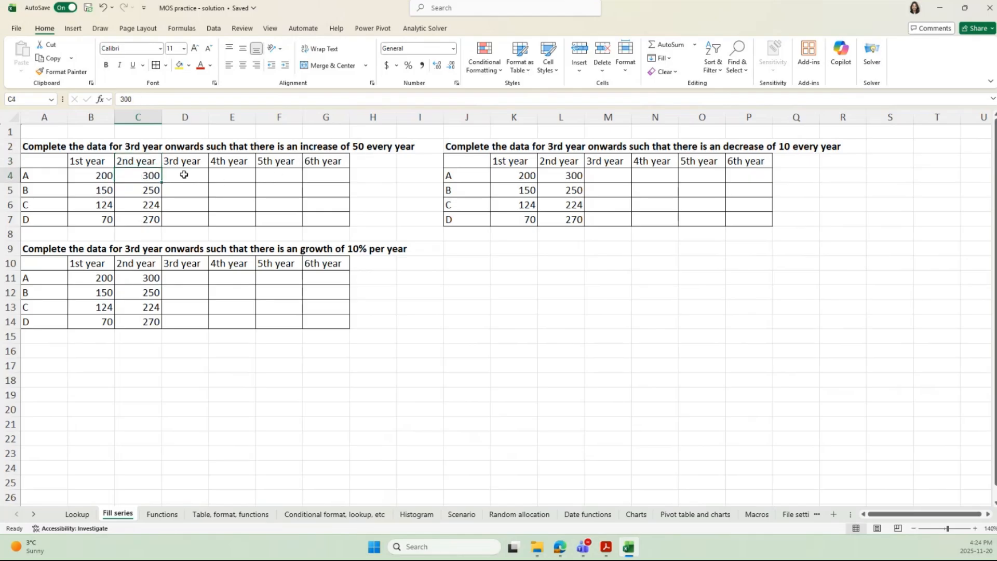
{"action": "left_click", "coordinate": [186, 175]}
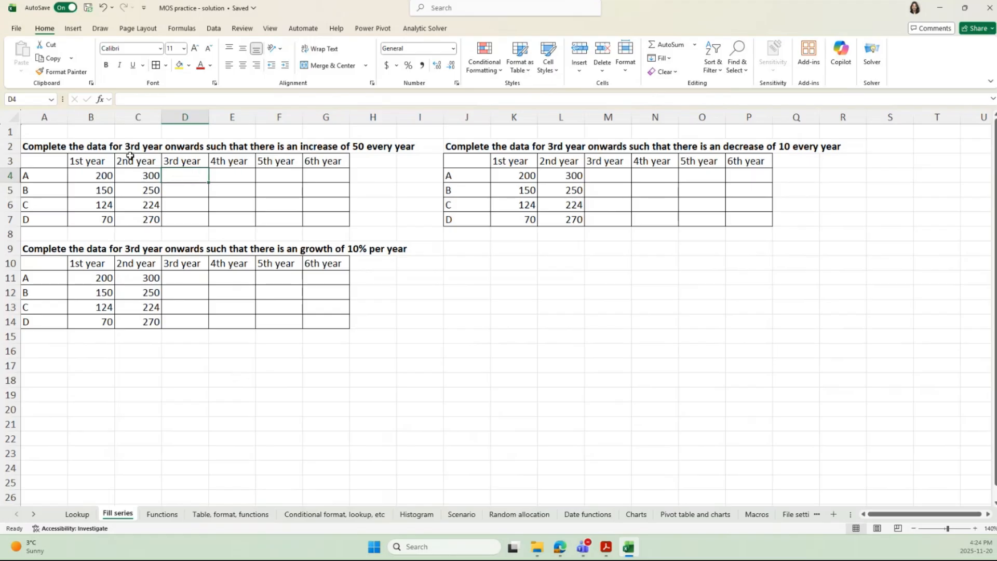
{"action": "left_click", "coordinate": [665, 59]}
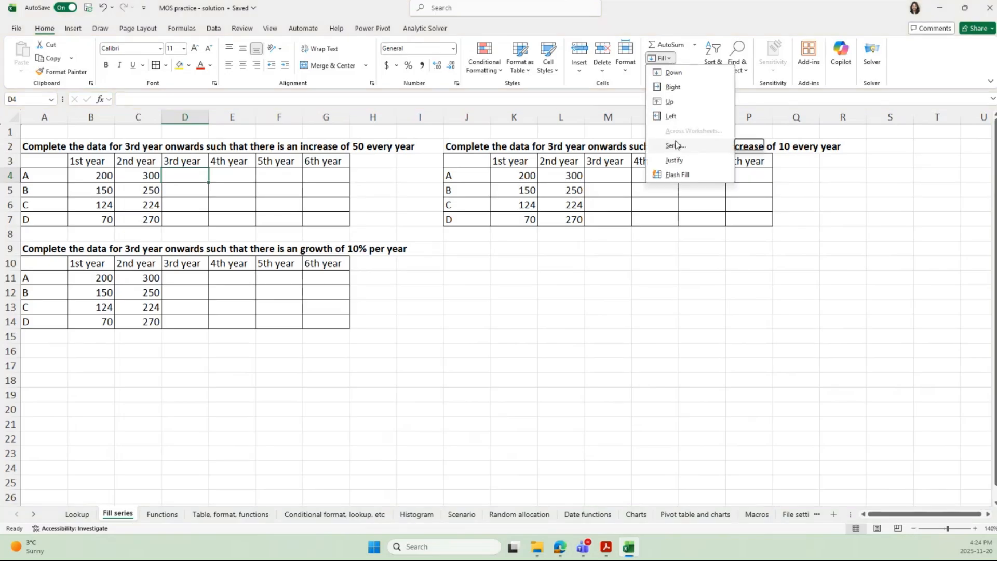
{"action": "left_click", "coordinate": [449, 258]}
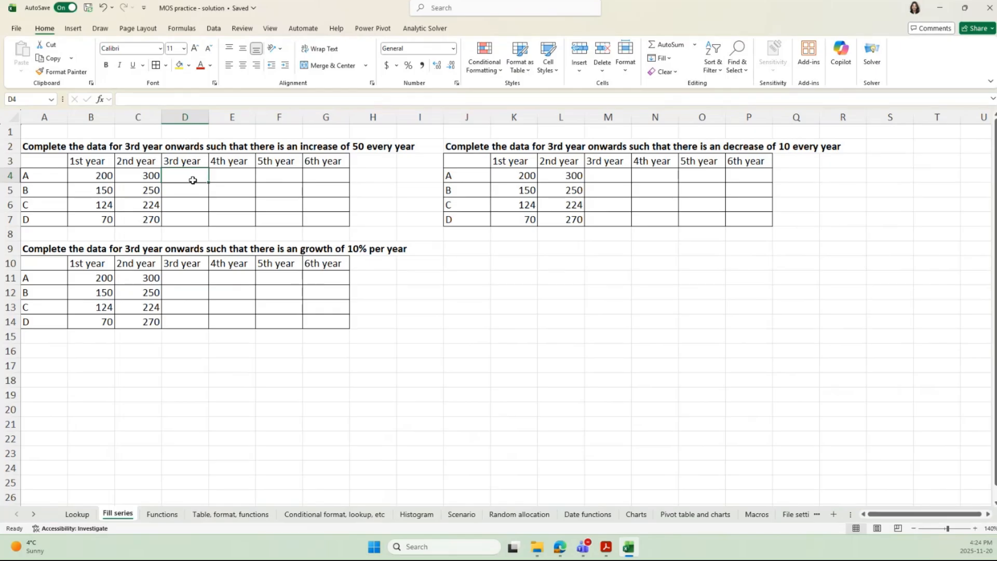
{"action": "left_click", "coordinate": [140, 176]}
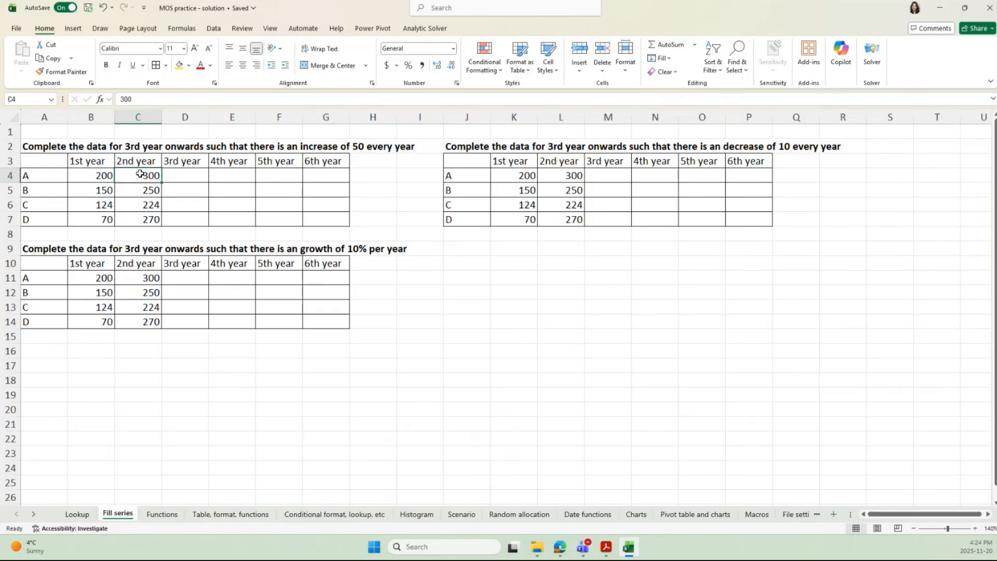
{"action": "left_click_drag", "start_coordinate": [141, 174], "coordinate": [127, 219]}
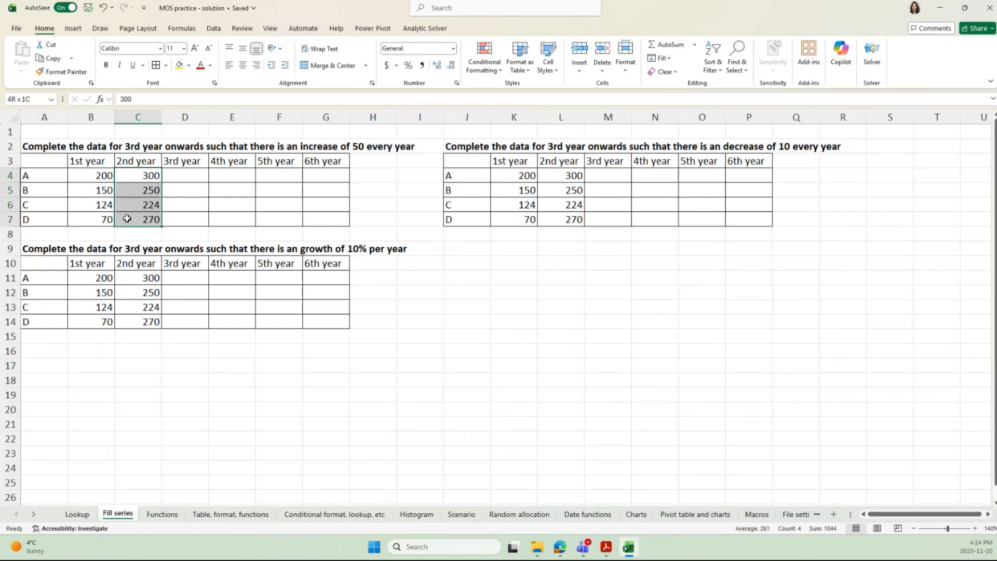
{"action": "left_click_drag", "start_coordinate": [126, 219], "coordinate": [307, 221]}
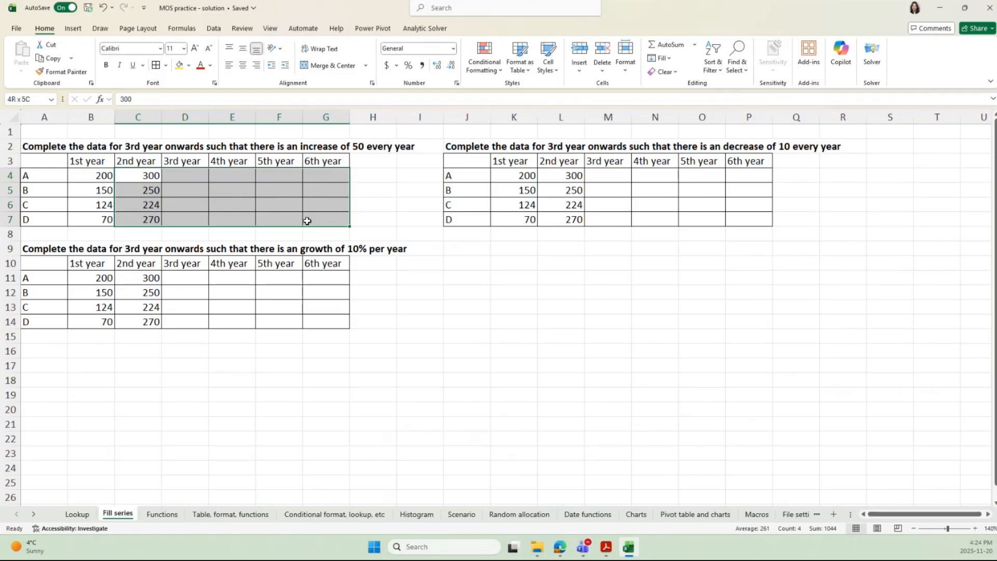
{"action": "left_click_drag", "start_coordinate": [307, 221], "coordinate": [307, 221]}
{"action": "left_click", "coordinate": [668, 58]}
{"action": "left_click", "coordinate": [675, 145]}
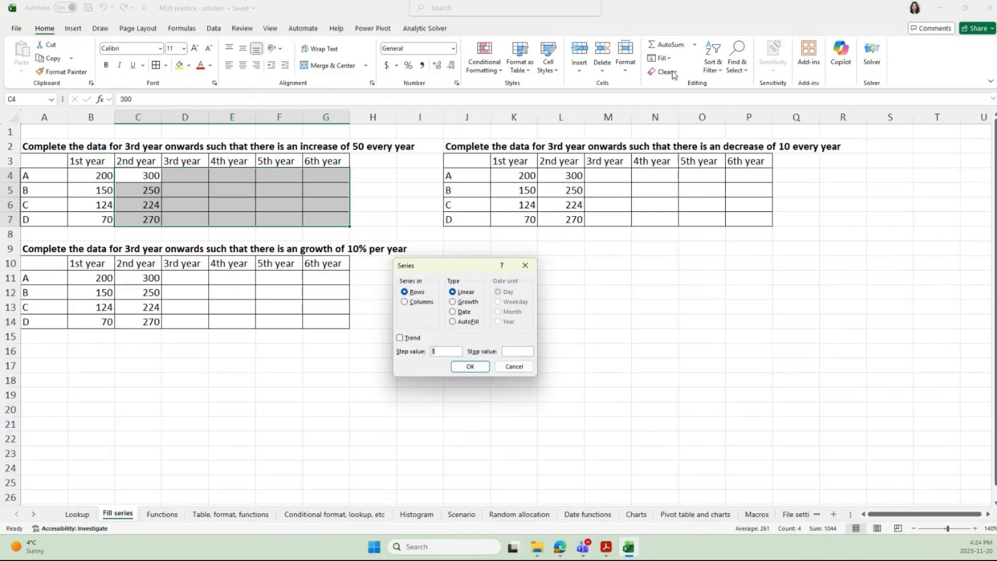
{"action": "left_click_drag", "start_coordinate": [473, 266], "coordinate": [501, 234]}
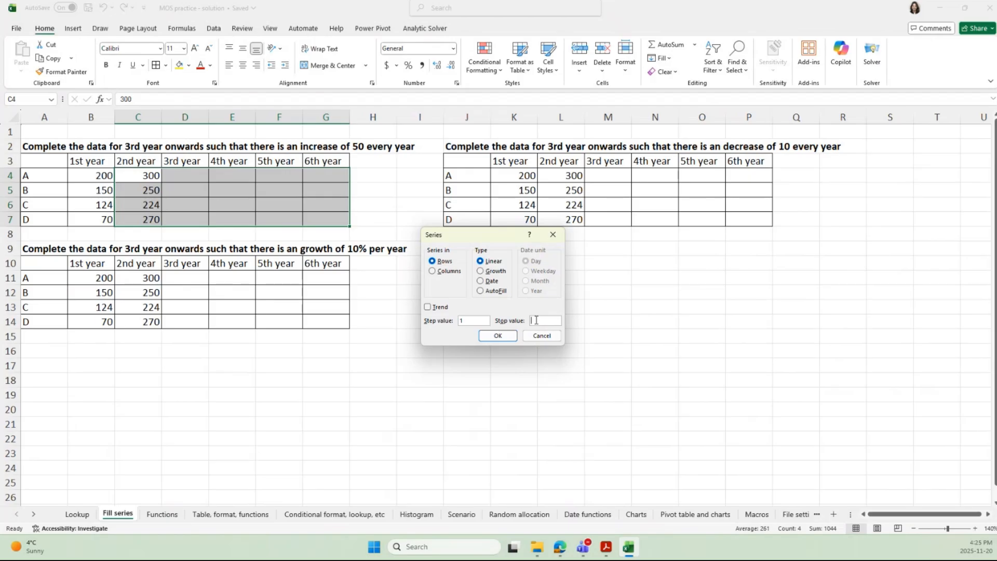
{"action": "left_click", "coordinate": [553, 234]}
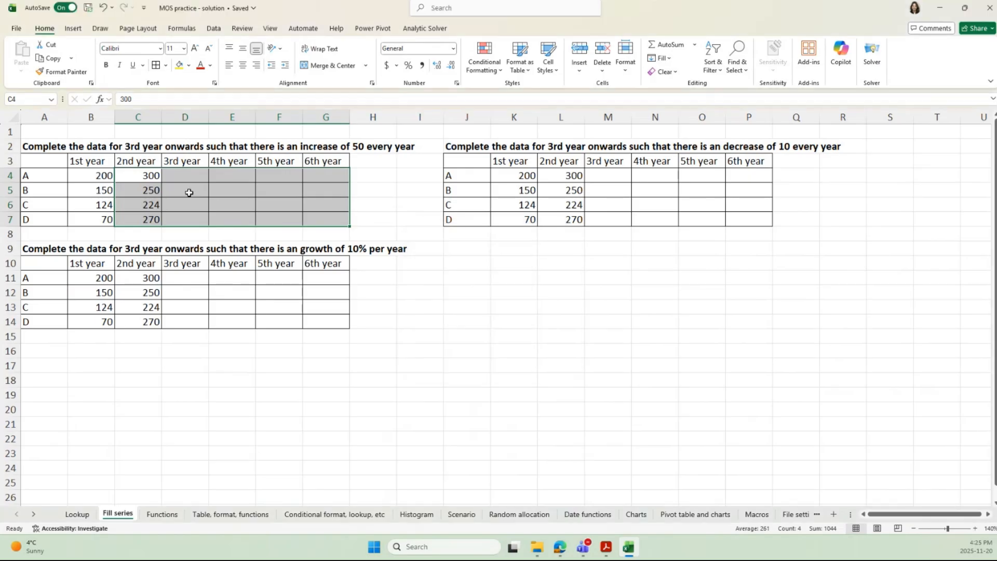
- Try filling a linear series along rows from C4:C7 only, with a step value of 50 and a stop value
{"action": "left_click", "coordinate": [186, 190]}
{"action": "left_click_drag", "start_coordinate": [139, 172], "coordinate": [135, 222]}
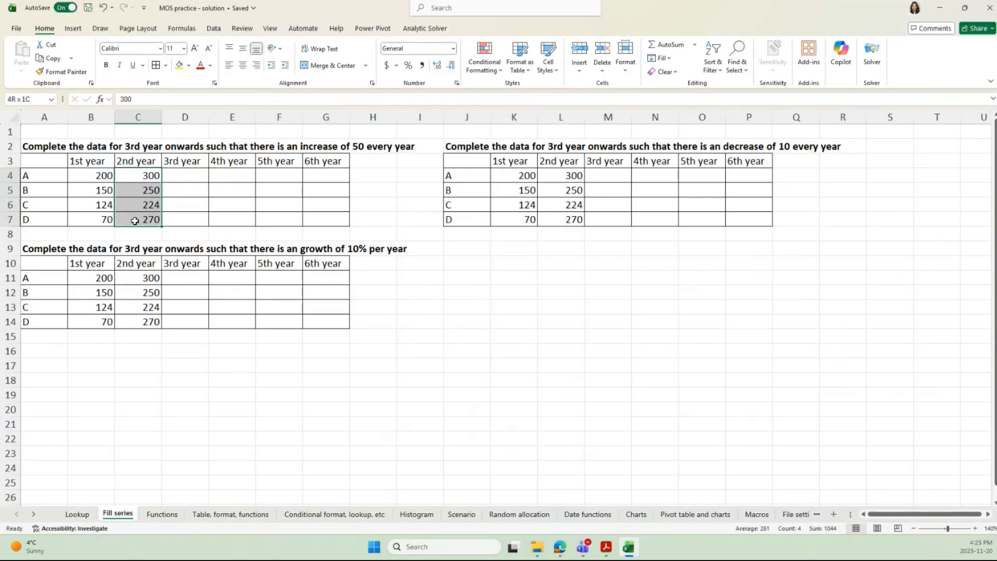
{"action": "left_click", "coordinate": [145, 175]}
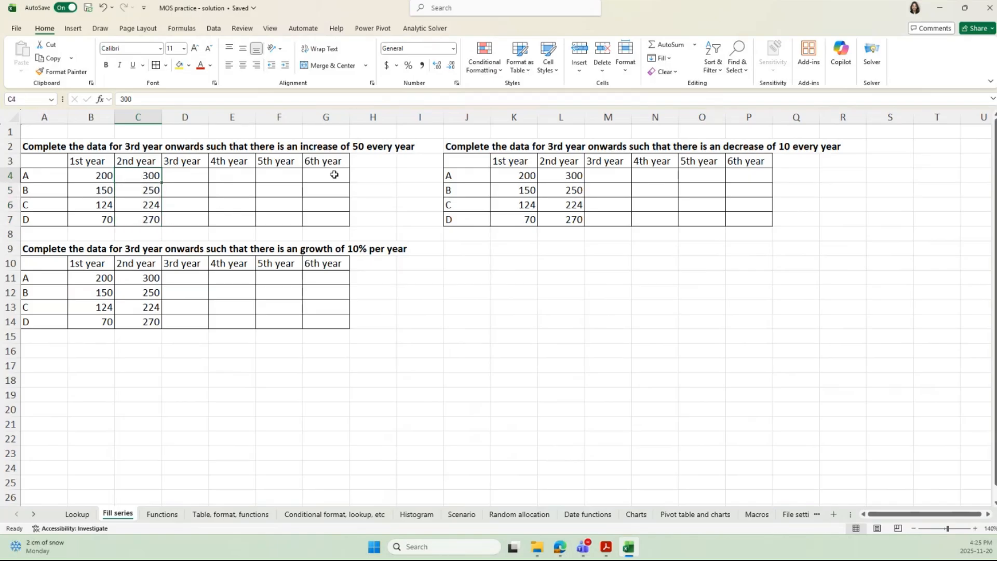
{"action": "left_click_drag", "start_coordinate": [137, 176], "coordinate": [148, 221]}
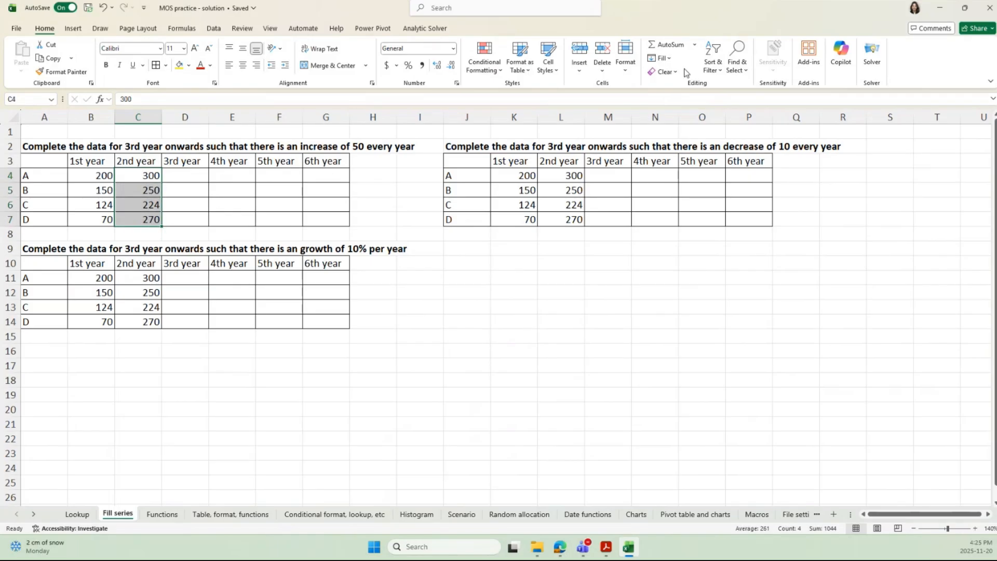
{"action": "left_click", "coordinate": [662, 58]}
{"action": "left_click", "coordinate": [675, 146]}
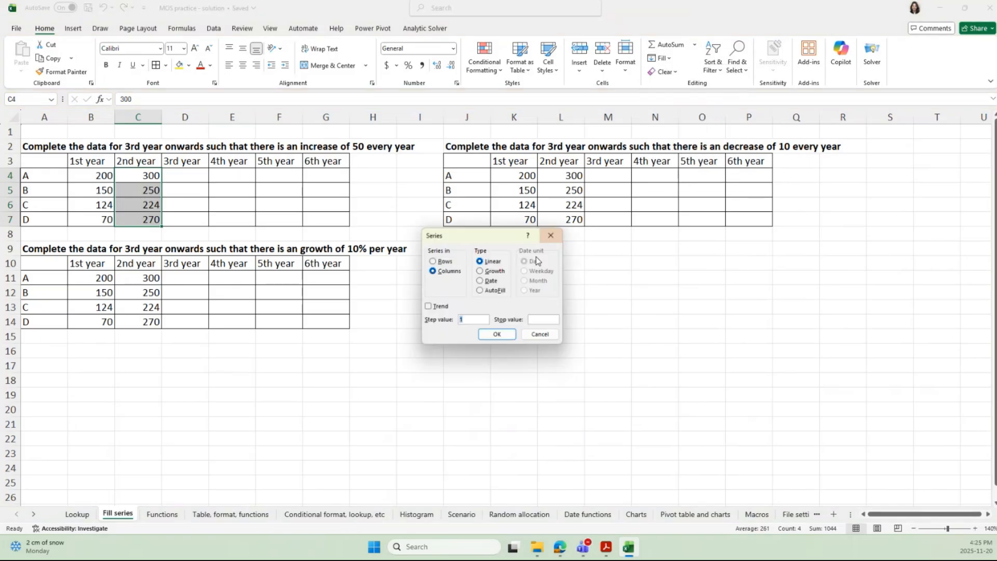
{"action": "left_click", "coordinate": [435, 261]}
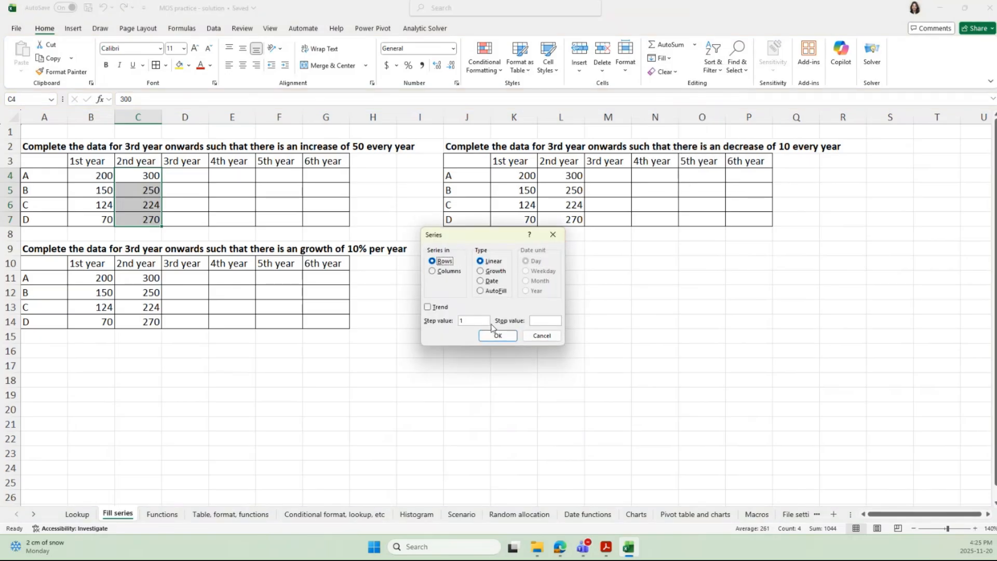
{"action": "left_click", "coordinate": [536, 320]}
{"action": "double_click", "coordinate": [473, 321]}
{"action": "type", "text": "50"}
{"action": "left_click", "coordinate": [499, 337]}
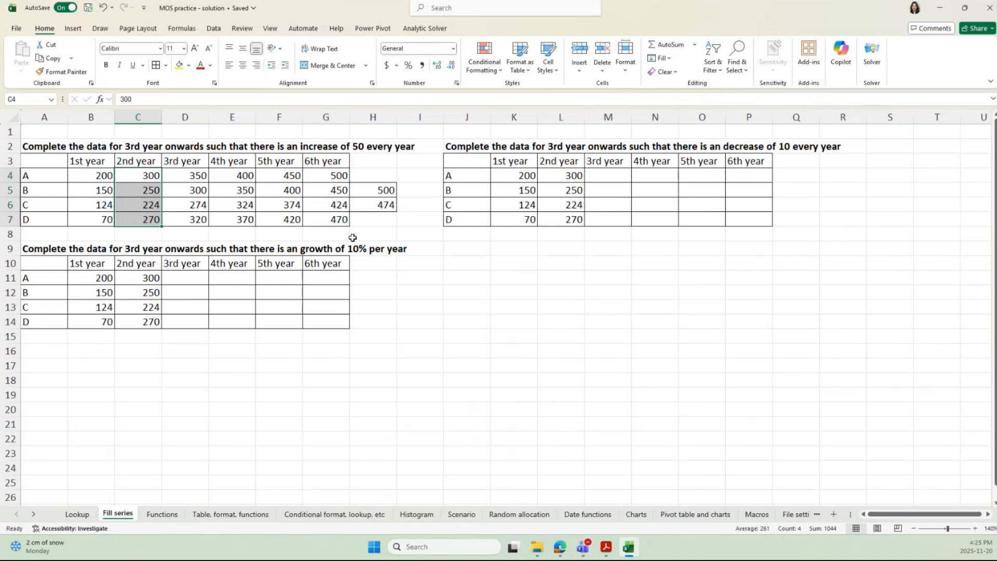
- Inspect the values filled past the 6th year column, and undo the series fill in the increase-of-50 table
{"action": "left_click", "coordinate": [340, 225]}
{"action": "left_click", "coordinate": [369, 208]}
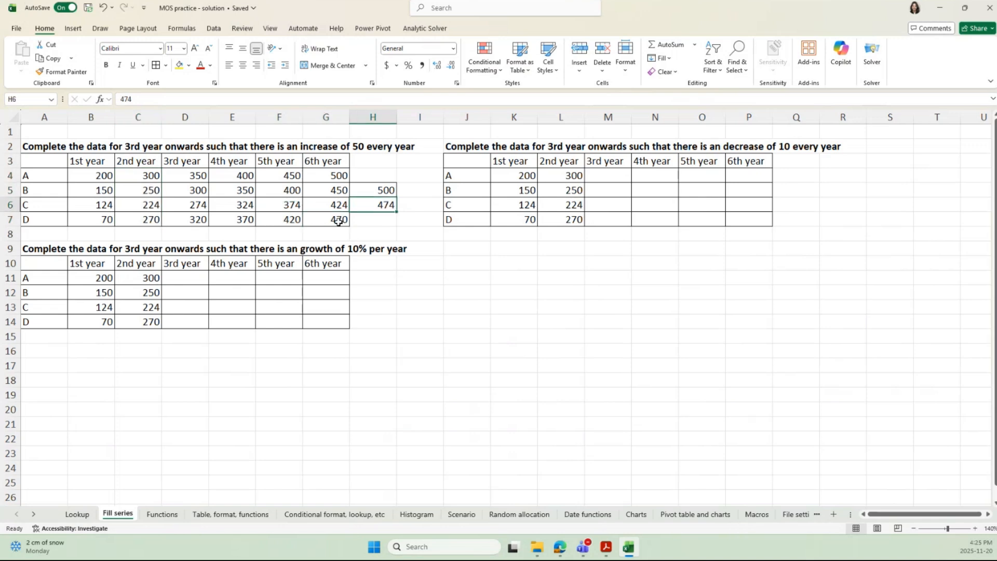
{"action": "left_click", "coordinate": [339, 222]}
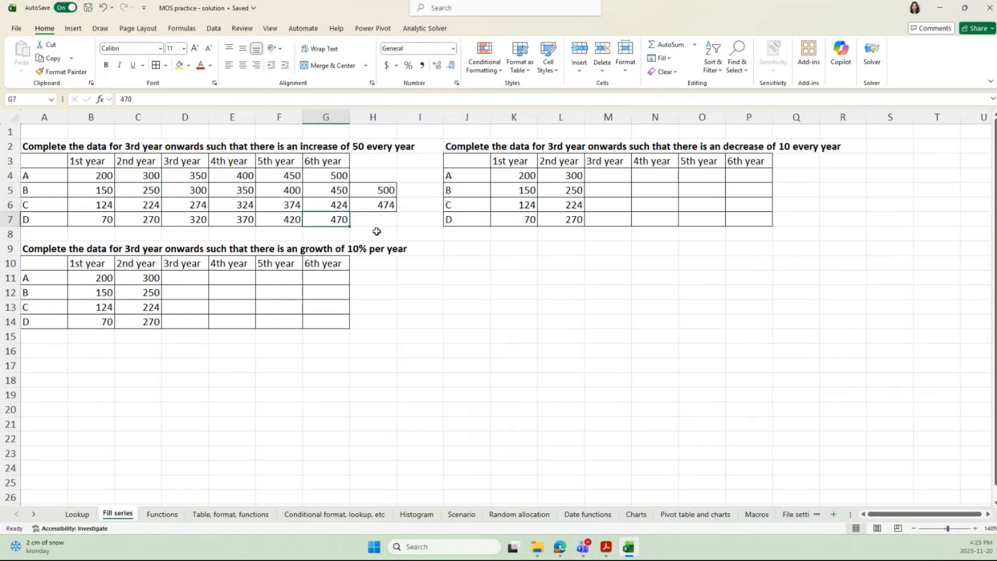
{"action": "left_click", "coordinate": [373, 189]}
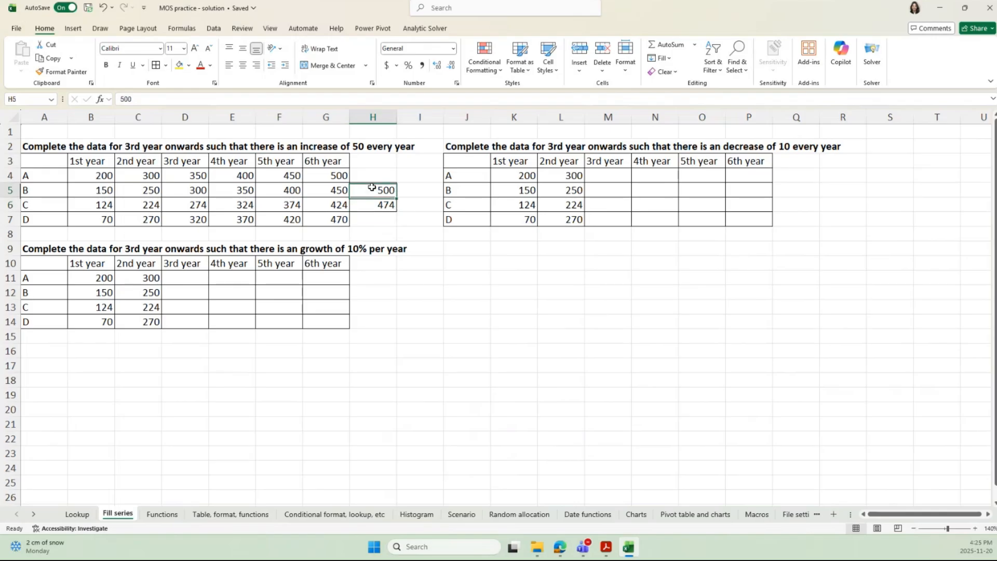
{"action": "key", "text": "ctrl+z"}
{"action": "key", "text": "ctrl+z"}
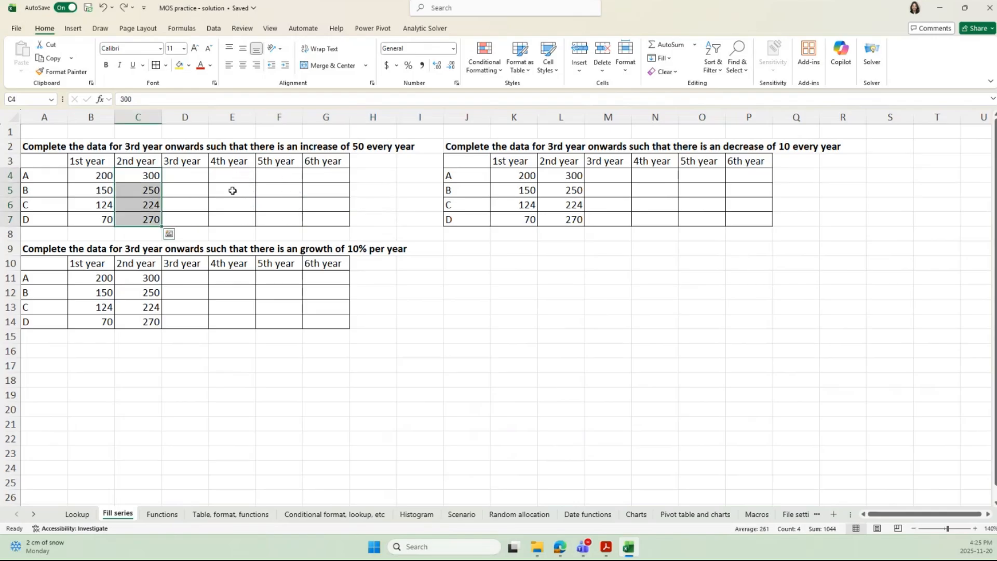
- Fill C4:G7 of the increase-of-50 table with a linear series in rows, using a step value of 50
{"action": "left_click", "coordinate": [231, 189]}
{"action": "left_click_drag", "start_coordinate": [140, 174], "coordinate": [330, 216]}
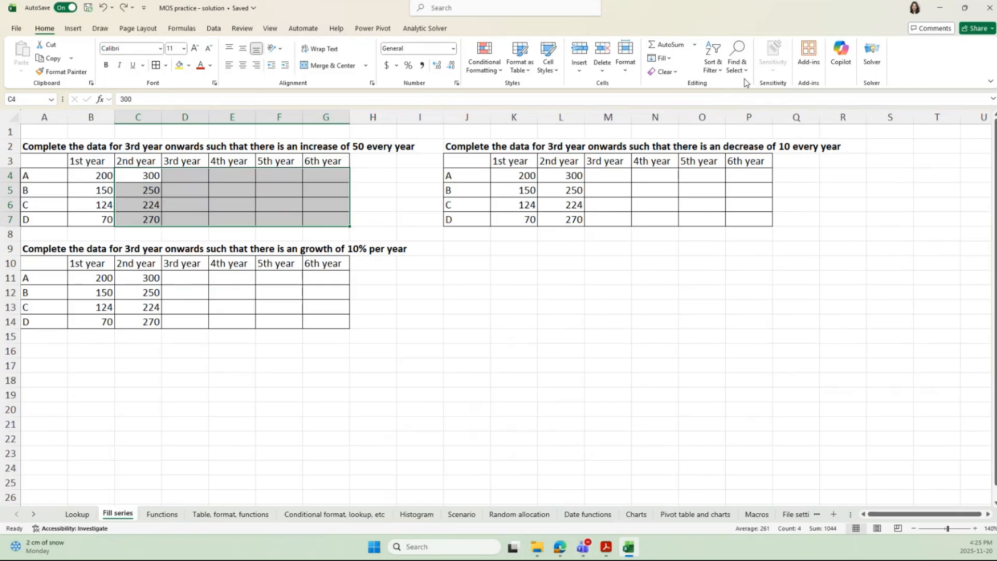
{"action": "left_click", "coordinate": [671, 59]}
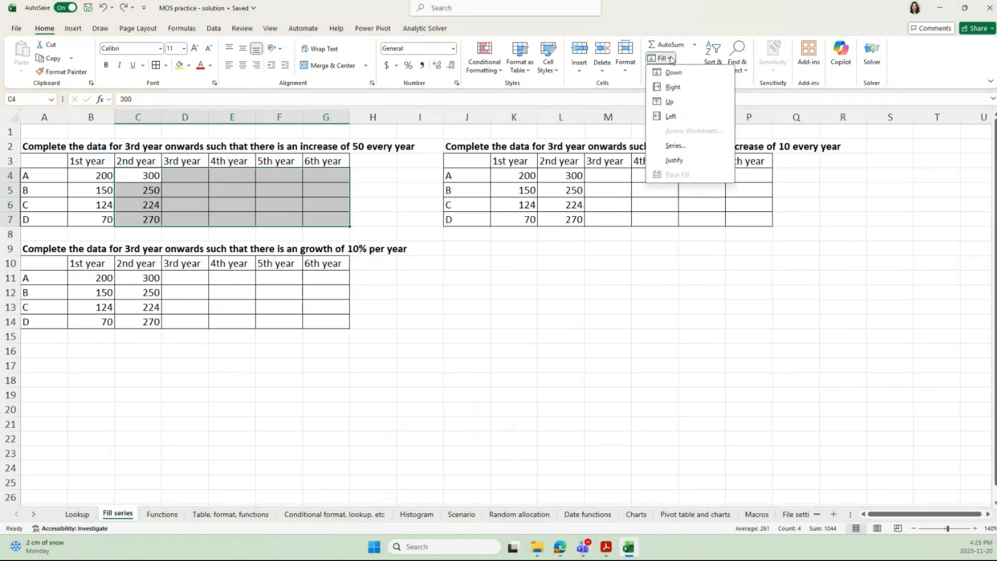
{"action": "left_click", "coordinate": [675, 146]}
{"action": "left_click", "coordinate": [545, 321]}
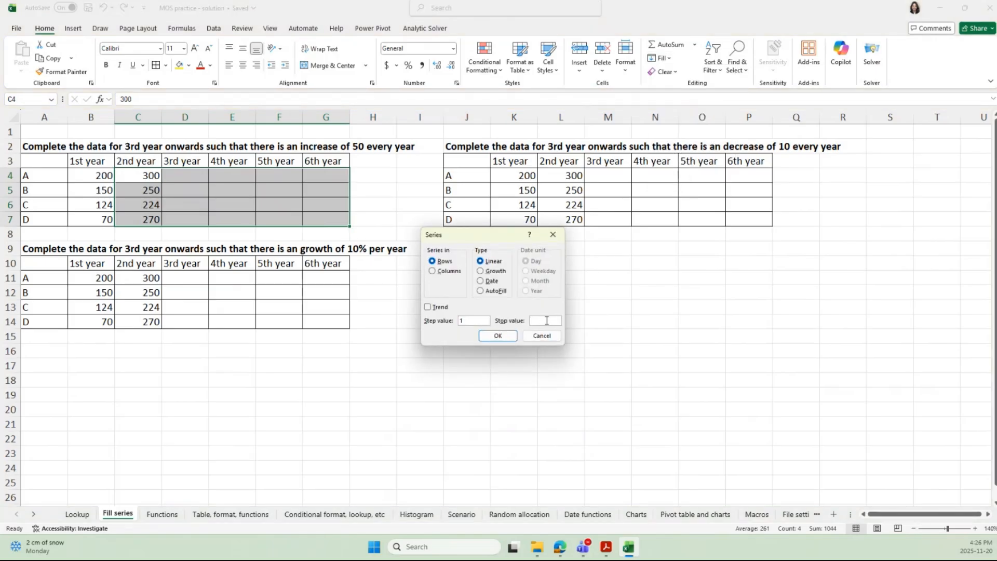
{"action": "double_click", "coordinate": [466, 318]}
{"action": "type", "text": "50"}
{"action": "left_click", "coordinate": [514, 338]}
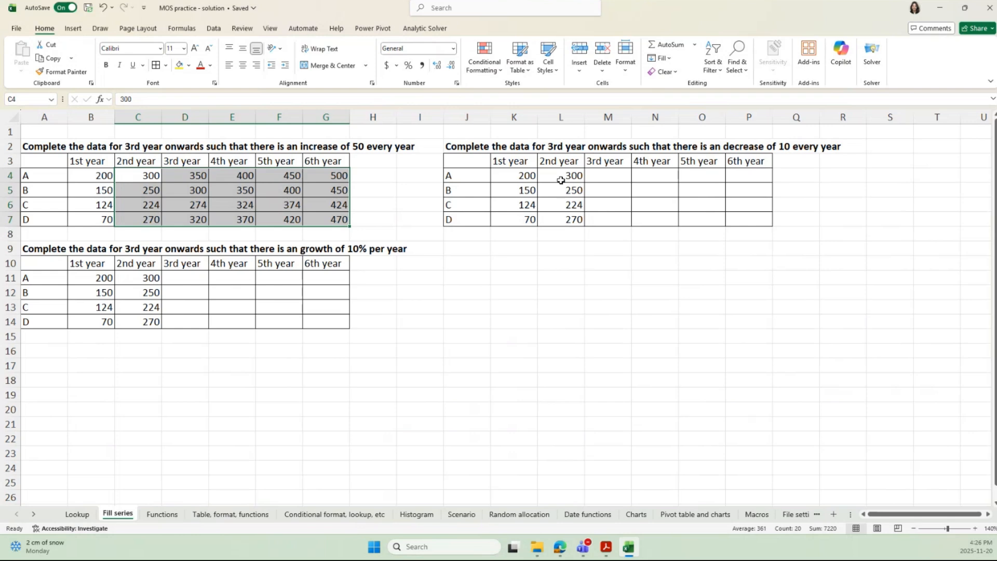
- Fill L4:P7 of the decrease-of-10 table with a linear series in rows, using a step value of -10
{"action": "left_click_drag", "start_coordinate": [565, 179], "coordinate": [759, 221]}
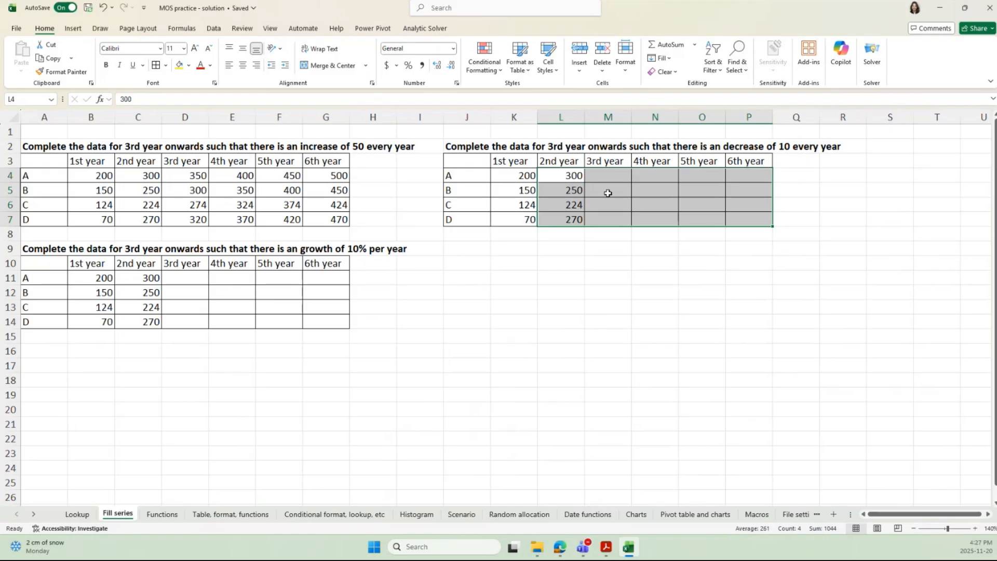
{"action": "left_click", "coordinate": [664, 58]}
{"action": "left_click", "coordinate": [686, 145]}
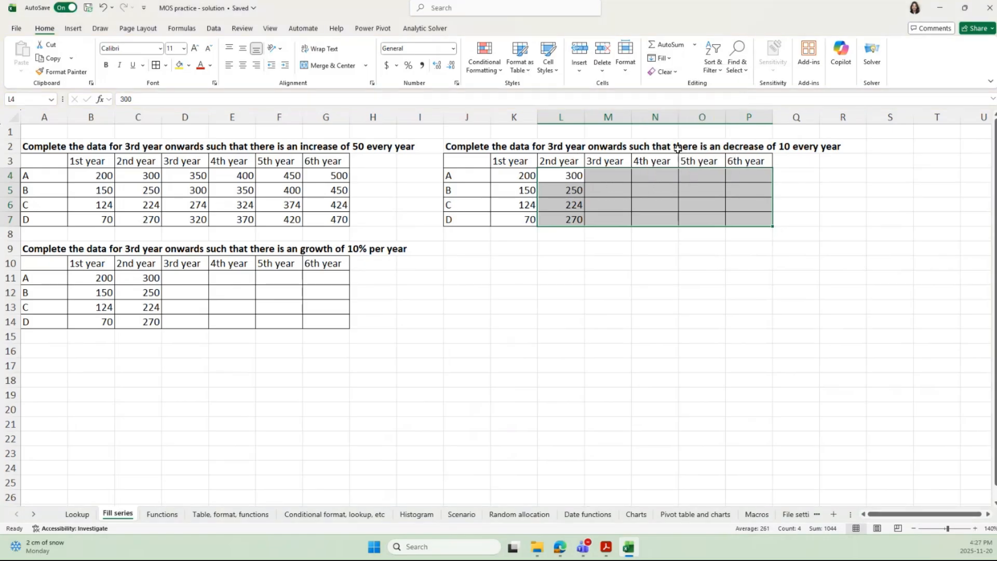
{"action": "left_click_drag", "start_coordinate": [486, 240], "coordinate": [566, 264]}
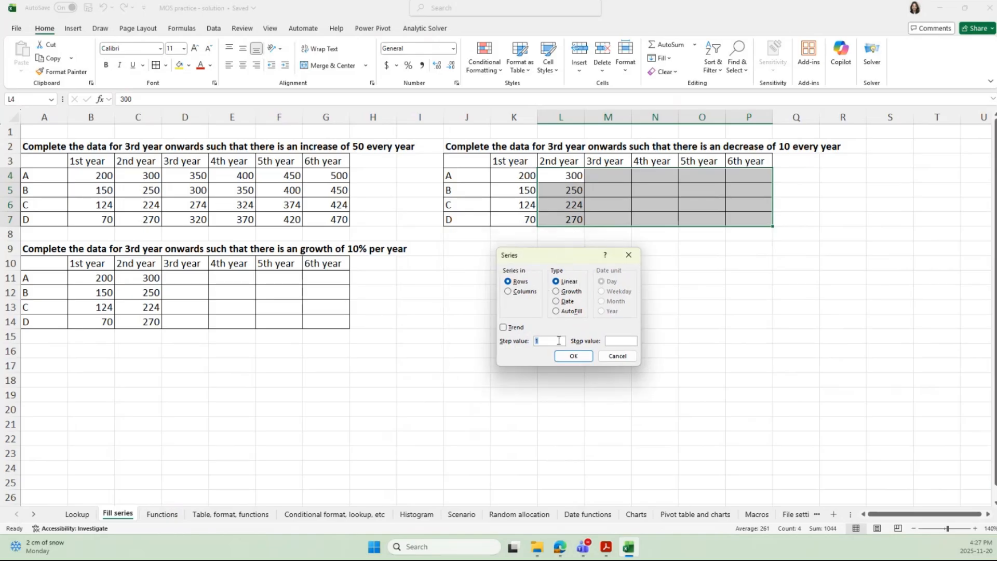
{"action": "type", "text": "-10"}
{"action": "left_click", "coordinate": [573, 356]}
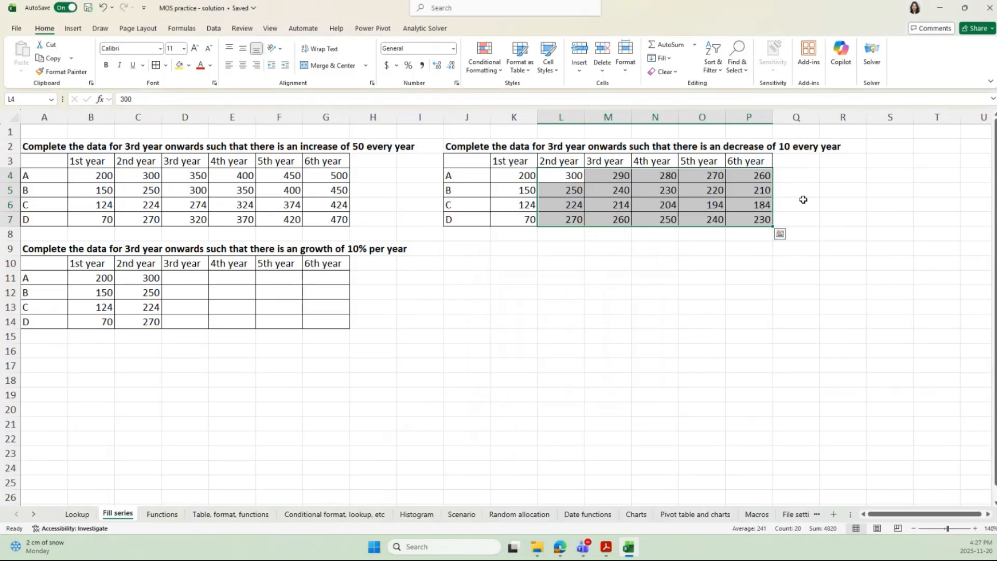
{"action": "left_click", "coordinate": [564, 349]}
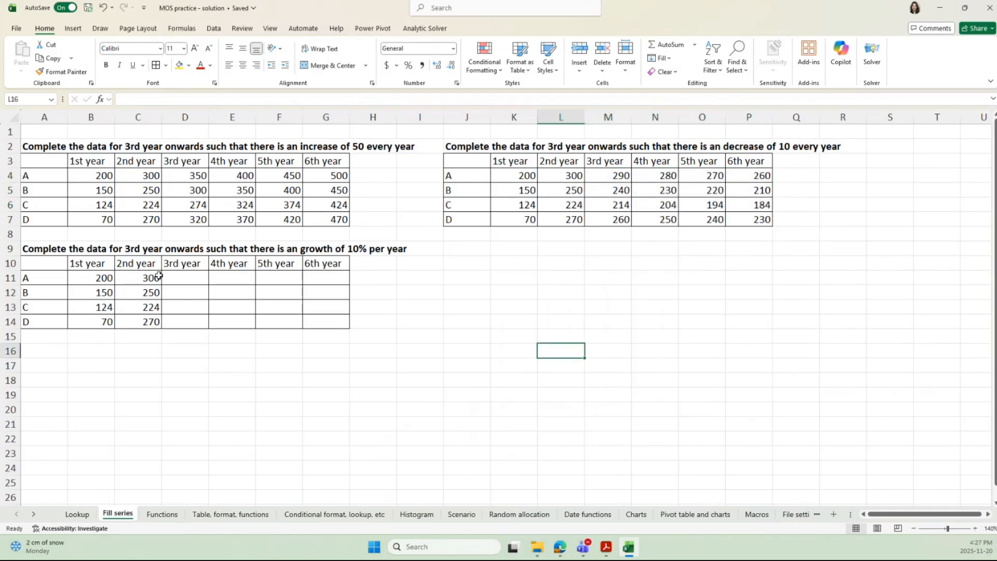
- Enter the formula =300*C11*110% in D11, the 3rd year cell for row A of the 10% growth table
{"action": "left_click", "coordinate": [39, 249]}
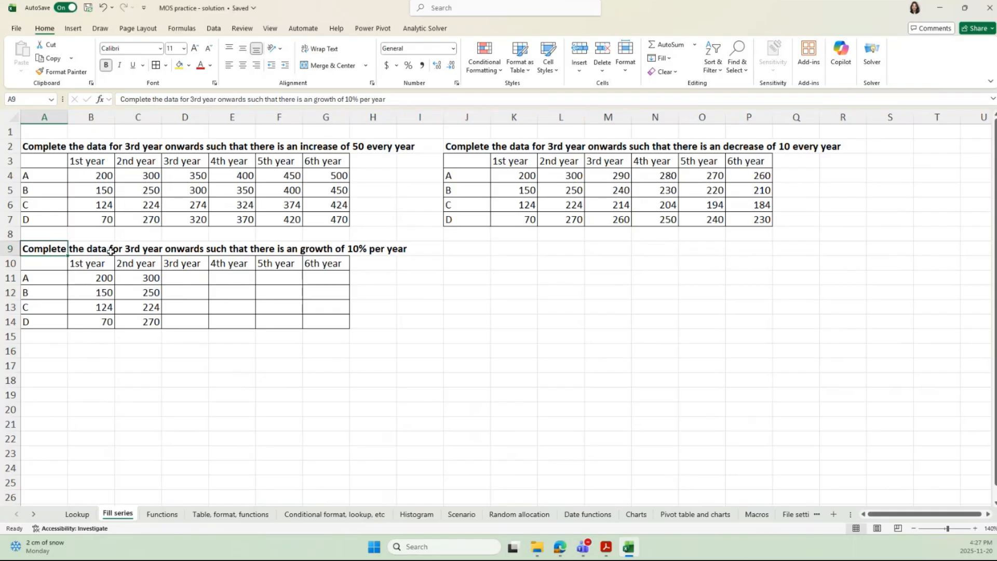
{"action": "left_click_drag", "start_coordinate": [141, 278], "coordinate": [303, 318]}
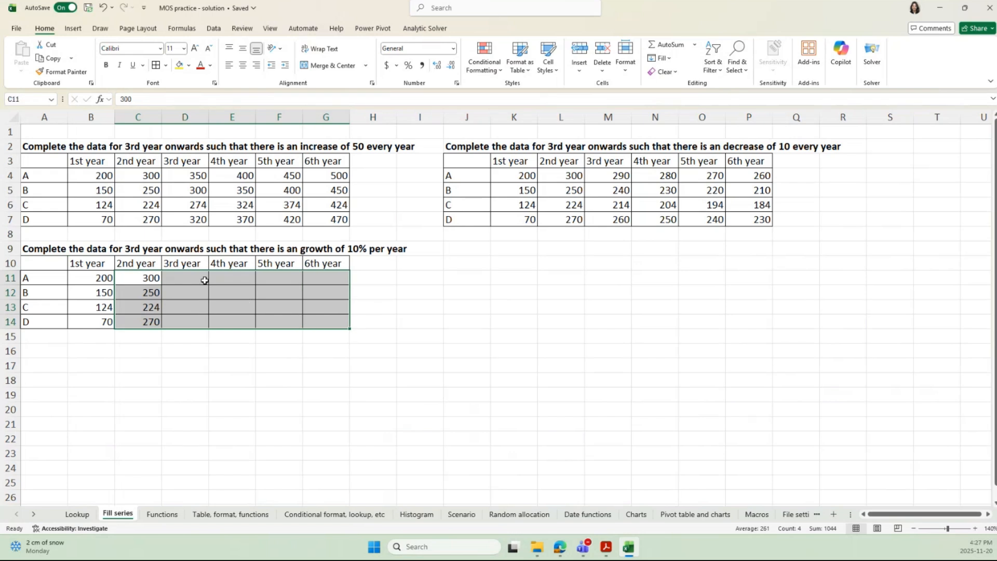
{"action": "left_click", "coordinate": [177, 279]}
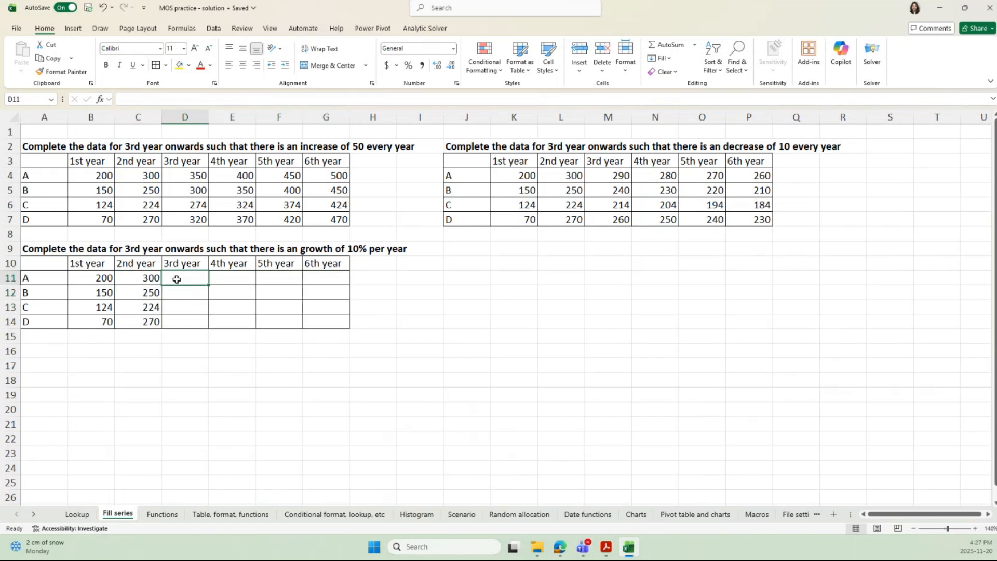
{"action": "type", "text": "=300"}
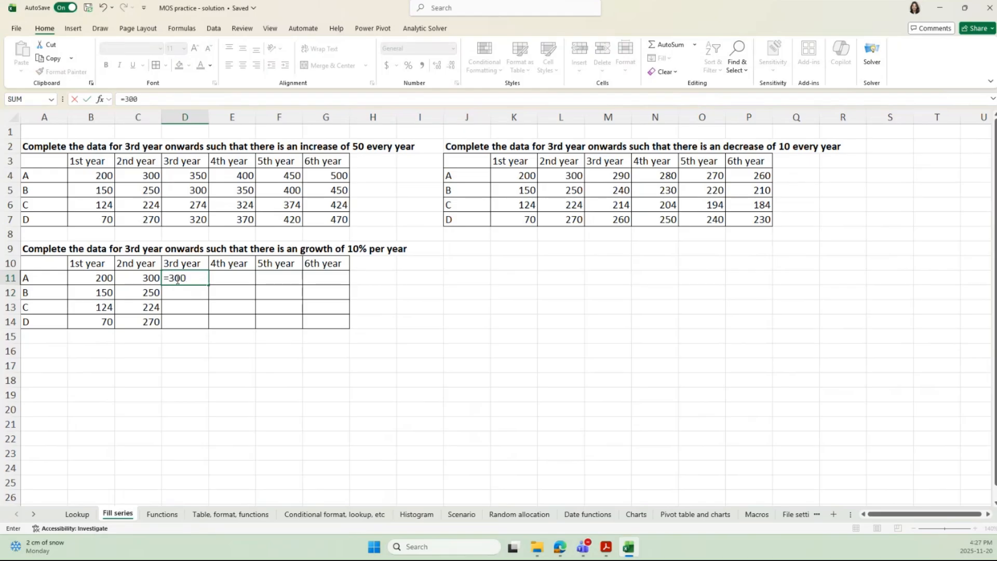
{"action": "type", "text": "*"}
{"action": "left_click", "coordinate": [147, 275]}
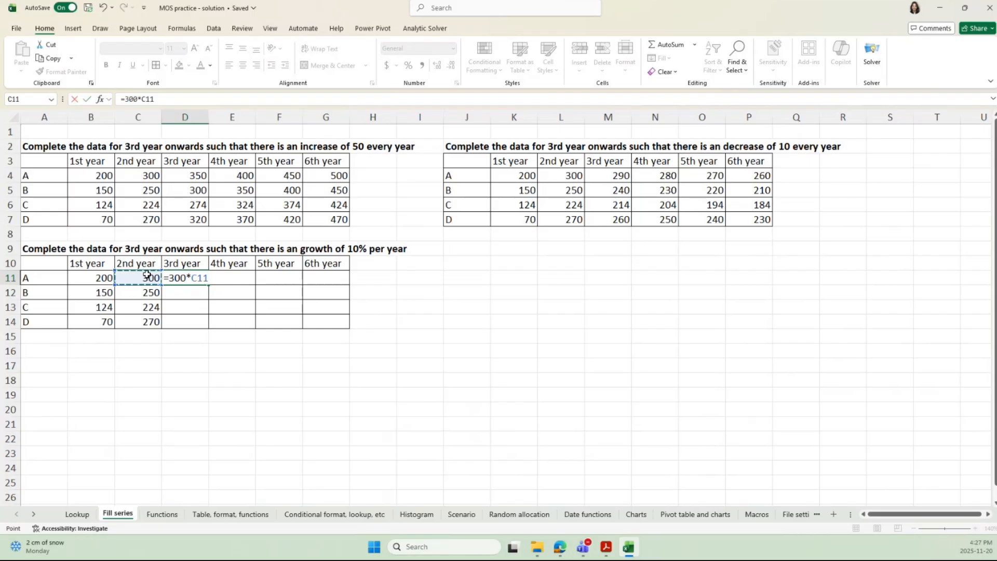
{"action": "type", "text": "11"}
{"action": "key", "text": "BackSpace"}
{"action": "key", "text": "BackSpace"}
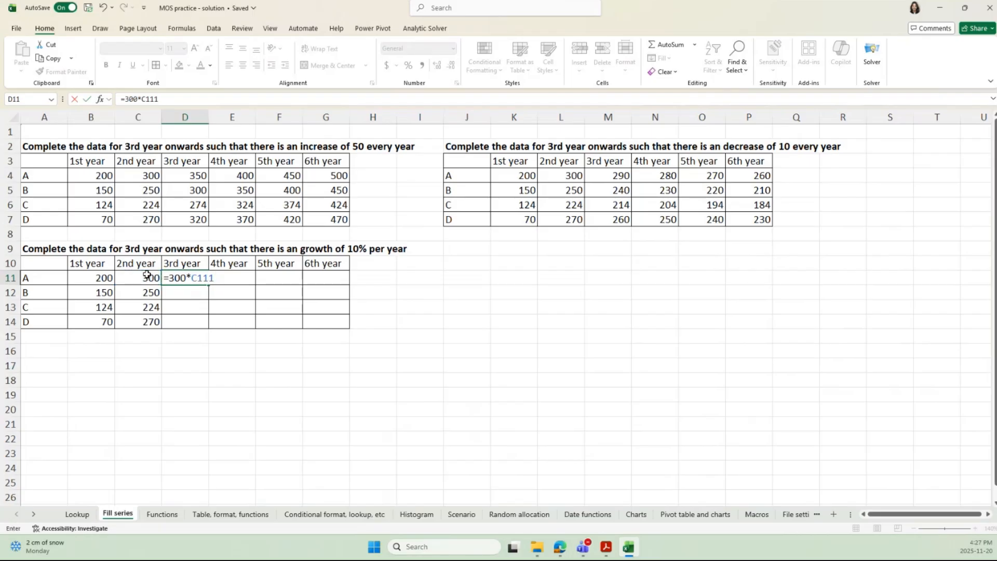
{"action": "type", "text": "*11"}
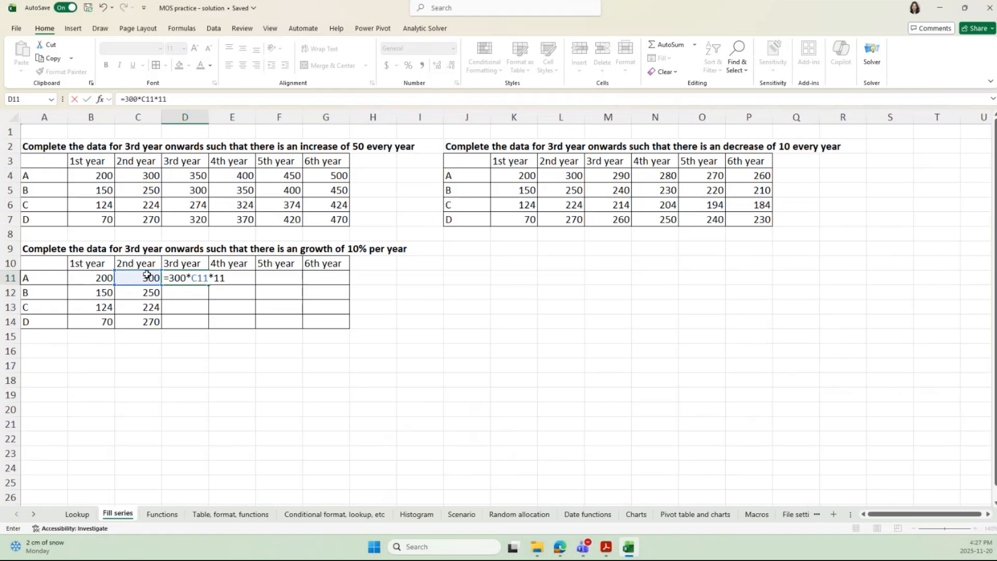
{"action": "type", "text": "0%"}
{"action": "key", "text": "Return"}
- Replace the 110% factor in the D11 formula with 1.1
{"action": "left_click", "coordinate": [183, 282]}
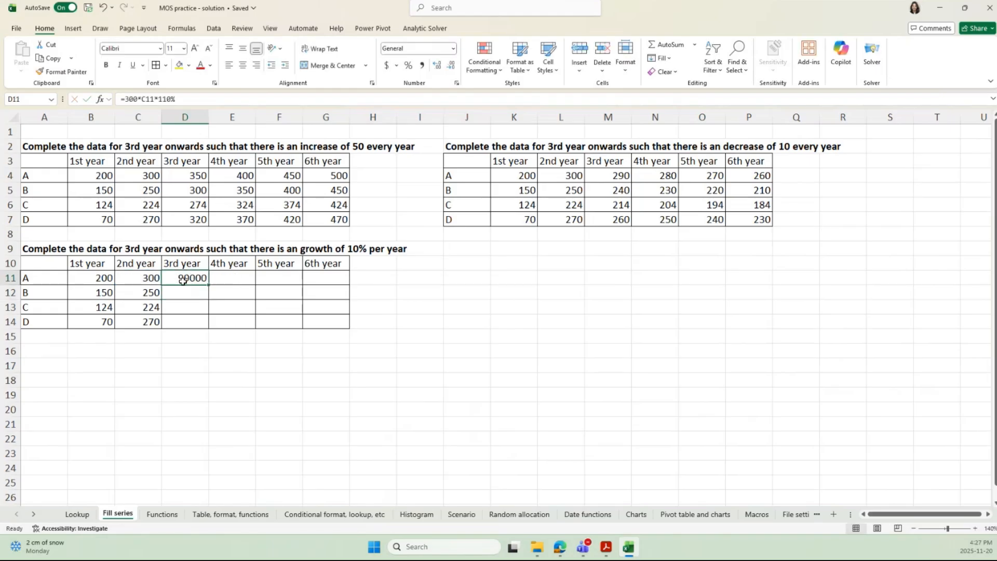
{"action": "left_click", "coordinate": [174, 98]}
{"action": "left_click_drag", "start_coordinate": [175, 98], "coordinate": [157, 99]}
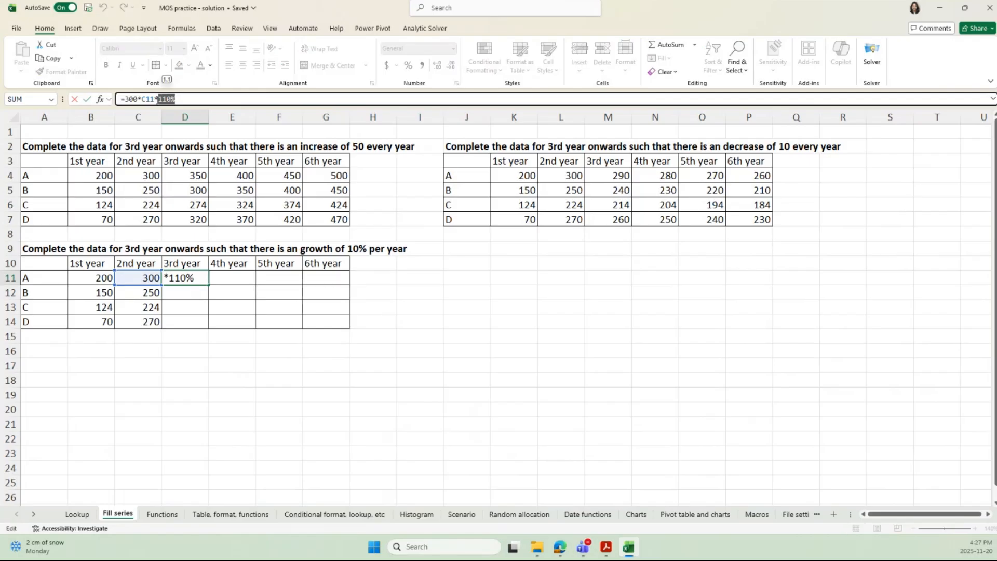
{"action": "type", "text": "1.1"}
{"action": "key", "text": "Return"}
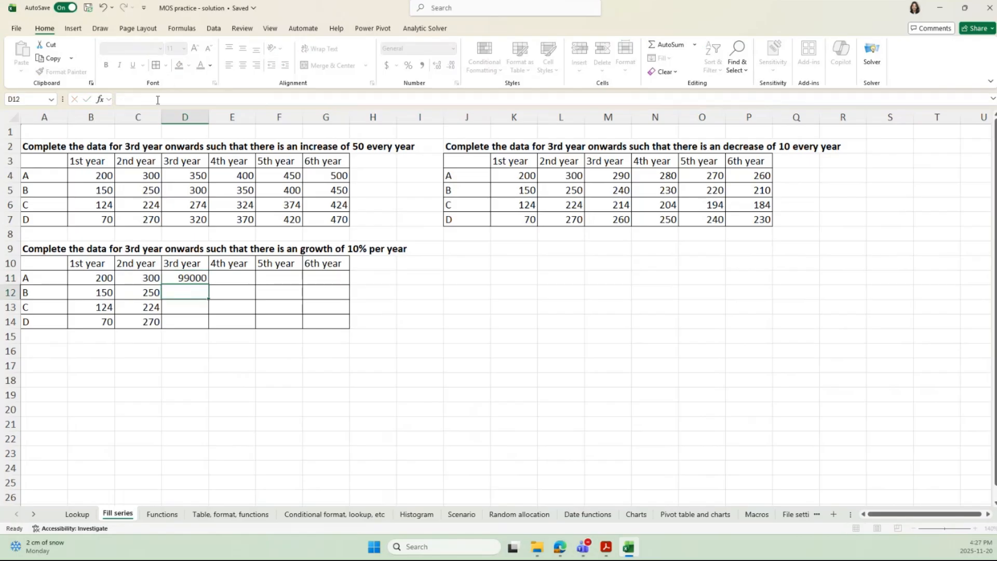
- Replace the 1.1 factor in the D11 formula with 0.1
{"action": "left_click", "coordinate": [194, 277]}
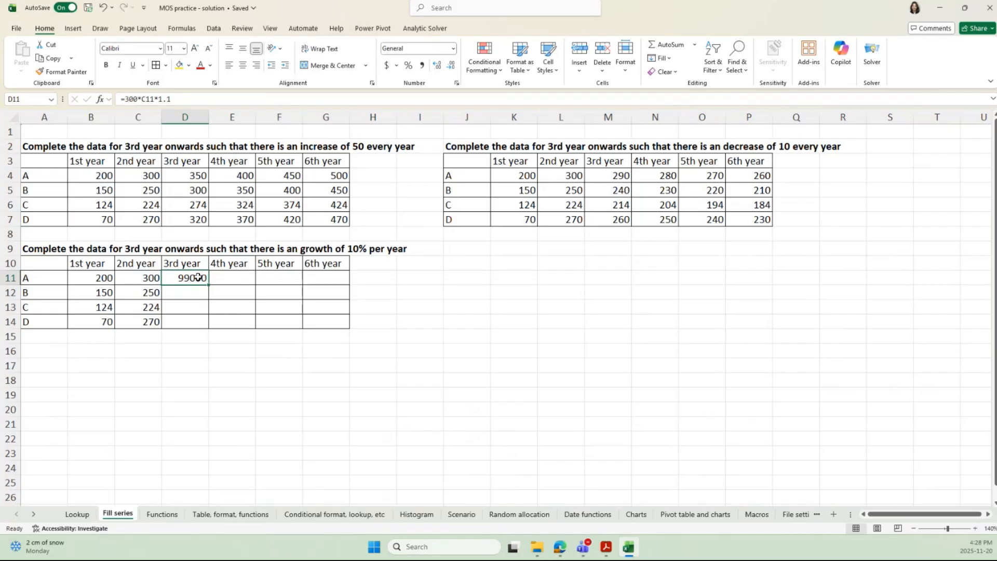
{"action": "left_click", "coordinate": [179, 100]}
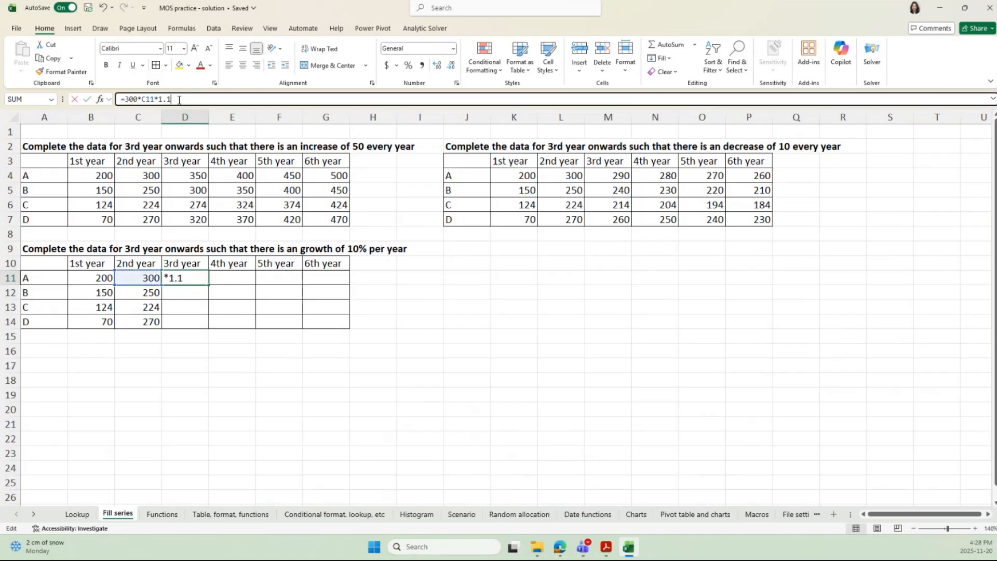
{"action": "left_click_drag", "start_coordinate": [179, 100], "coordinate": [155, 100]}
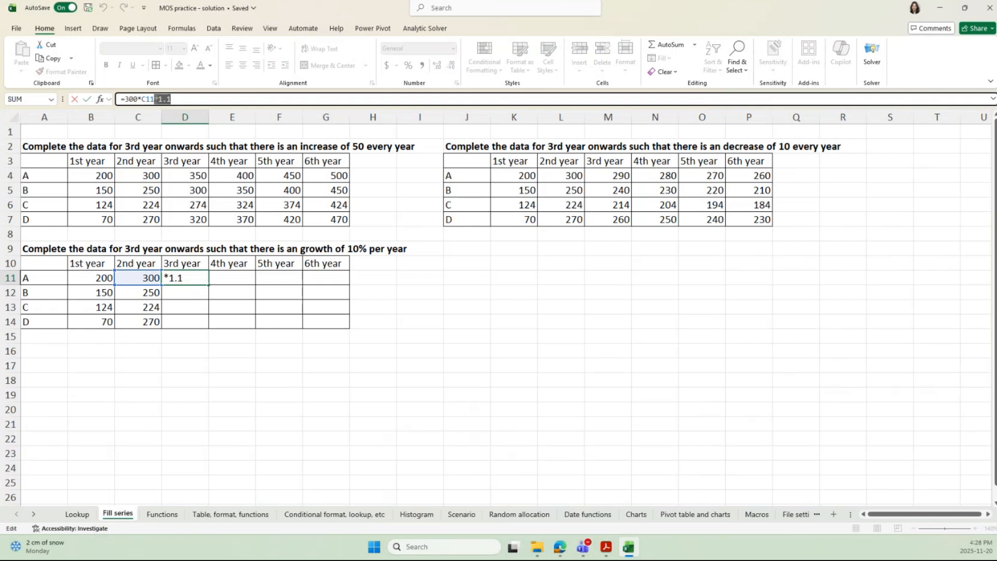
{"action": "key", "text": "BackSpace"}
{"action": "type", "text": "*0.1"}
{"action": "key", "text": "Return"}
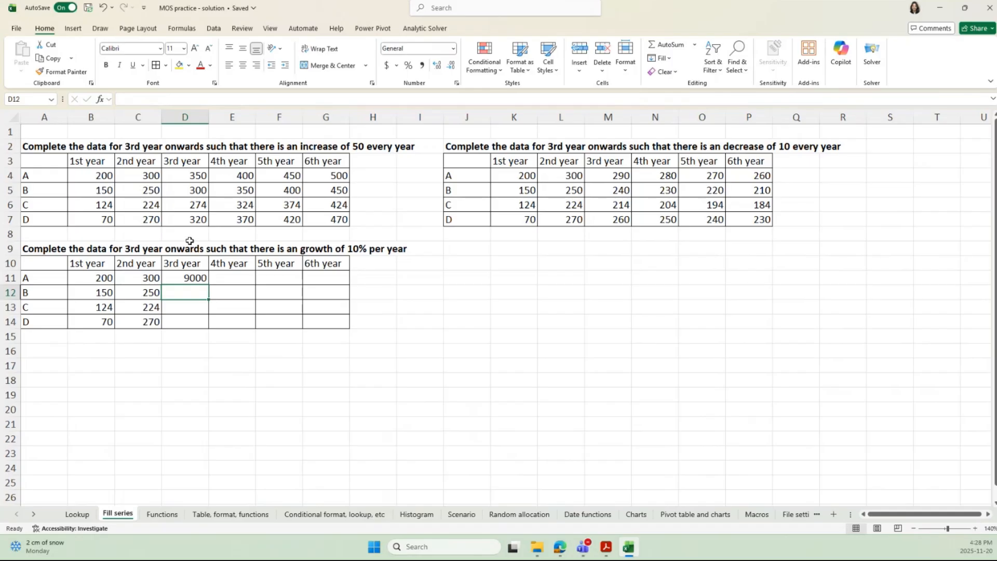
- Change the factor in the D11 formula to 0.01 and clear the cell
{"action": "left_click", "coordinate": [183, 277]}
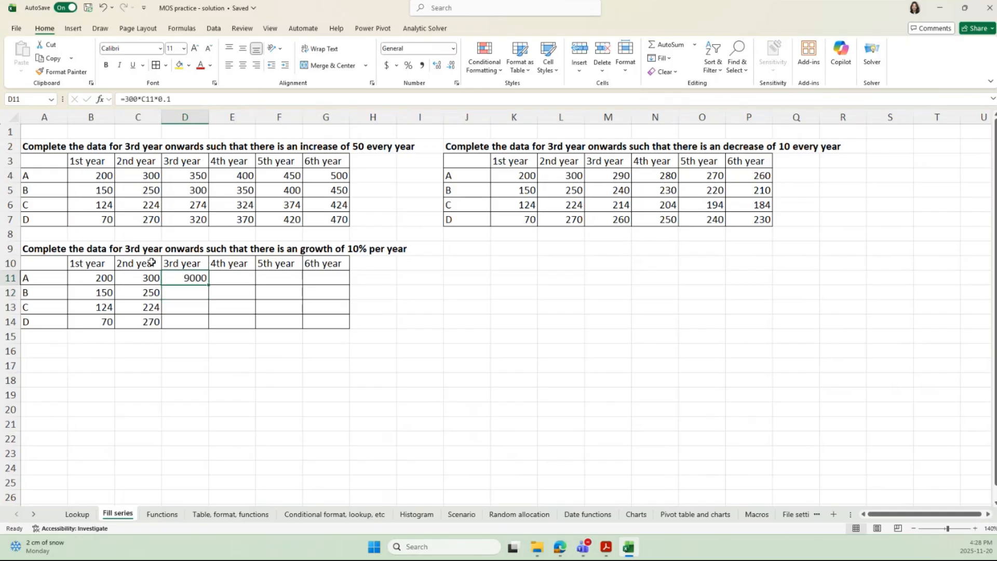
{"action": "left_click", "coordinate": [166, 100]}
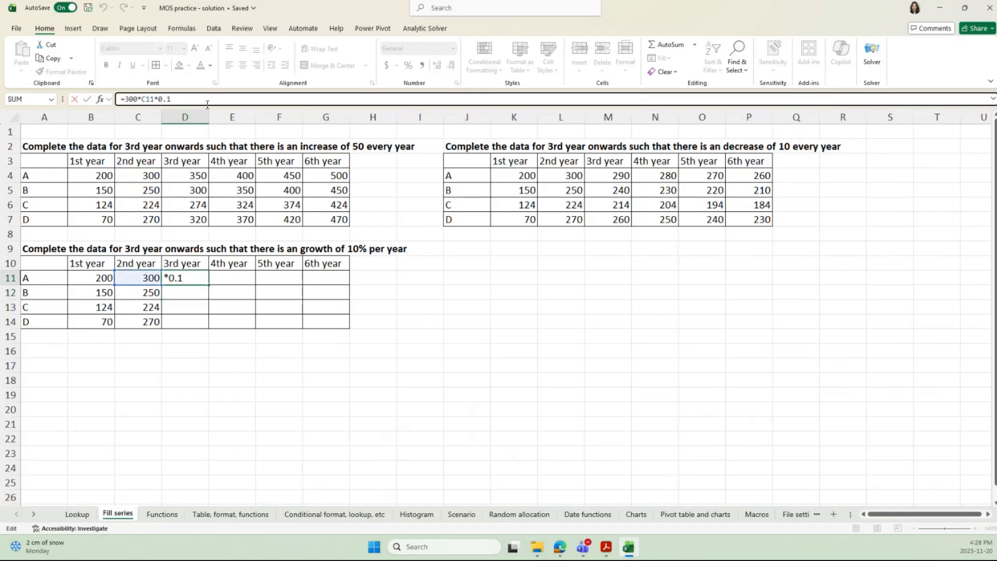
{"action": "type", "text": "0"}
{"action": "key", "text": "Return"}
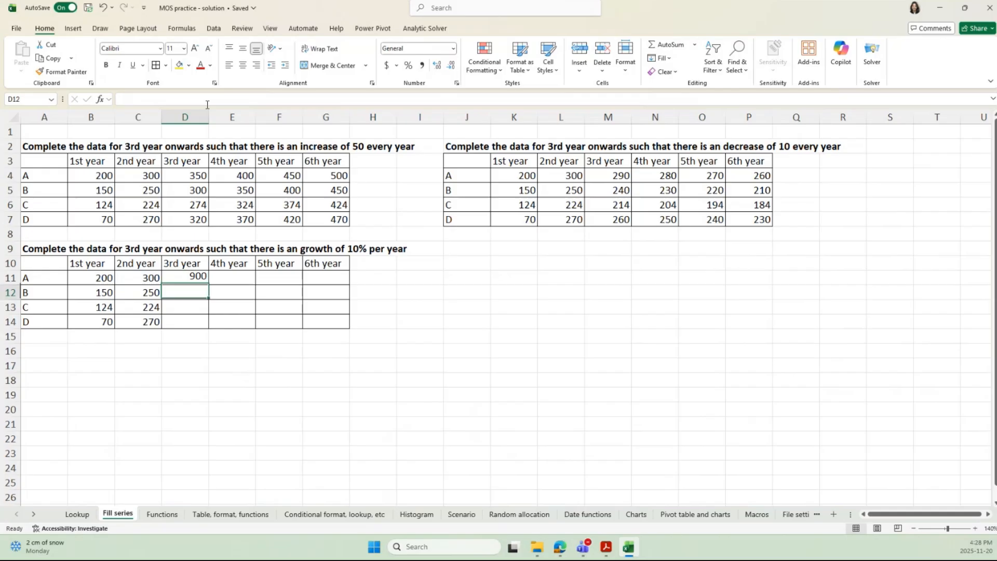
{"action": "left_click", "coordinate": [197, 278]}
{"action": "key", "text": "Delete"}
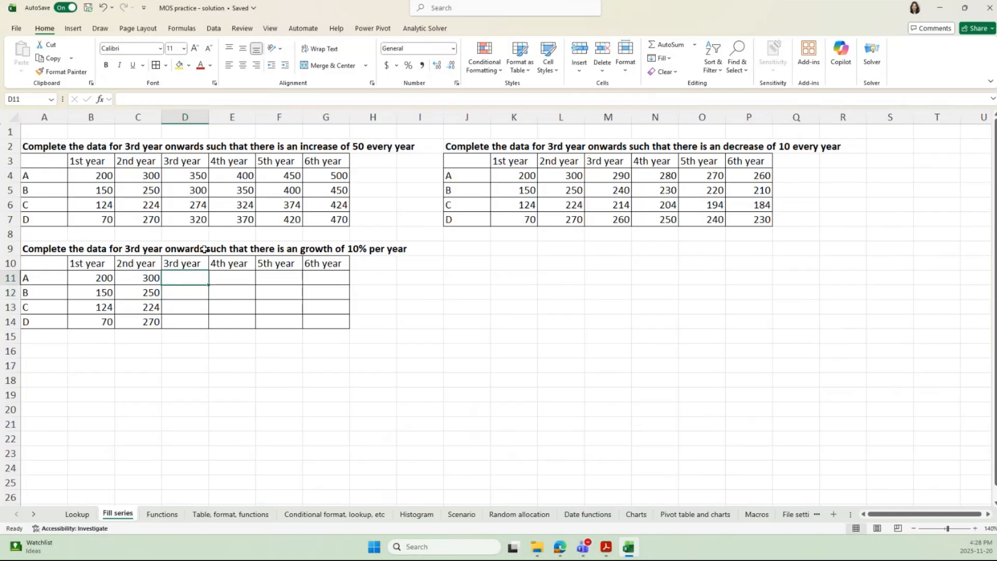
- Fill C11:G14 of the 10% growth table with a growth series in rows, using a step value of 10%
{"action": "mouse_move", "coordinate": [152, 277]}
{"action": "left_mouse_down"}
{"action": "mouse_move", "coordinate": [155, 330]}
{"action": "mouse_move", "coordinate": [153, 320]}
{"action": "left_mouse_up"}
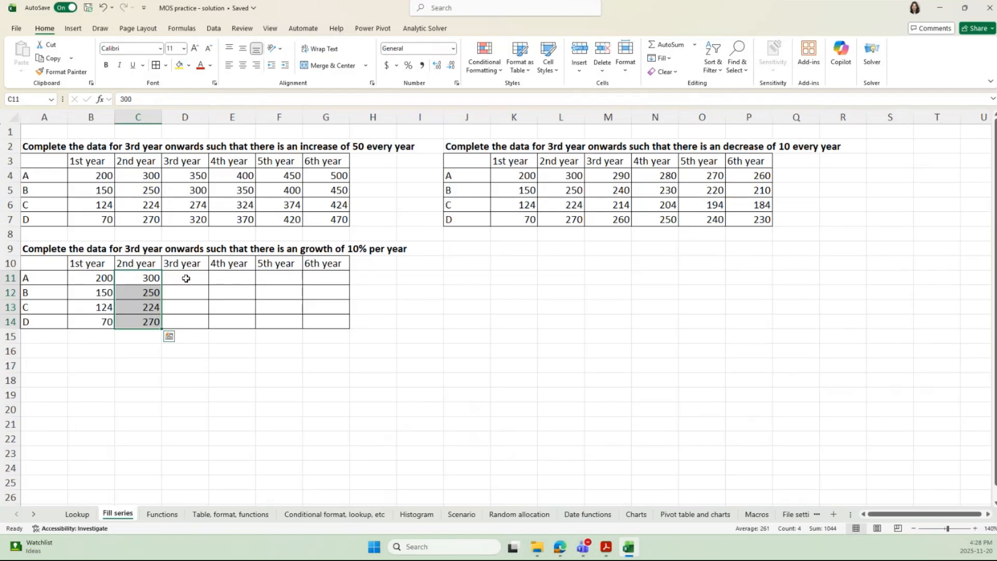
{"action": "left_click", "coordinate": [145, 278]}
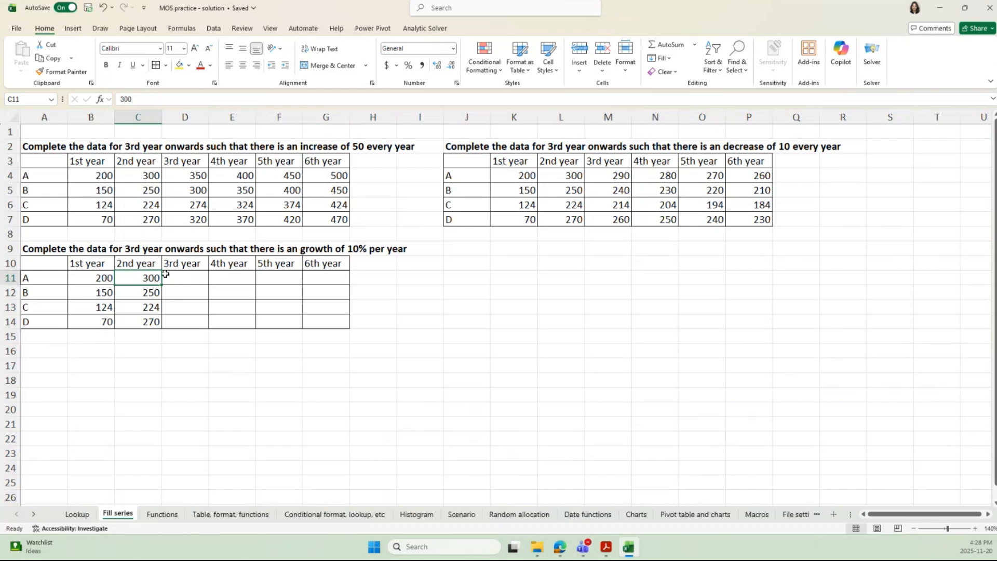
{"action": "left_click_drag", "start_coordinate": [184, 277], "coordinate": [233, 318]}
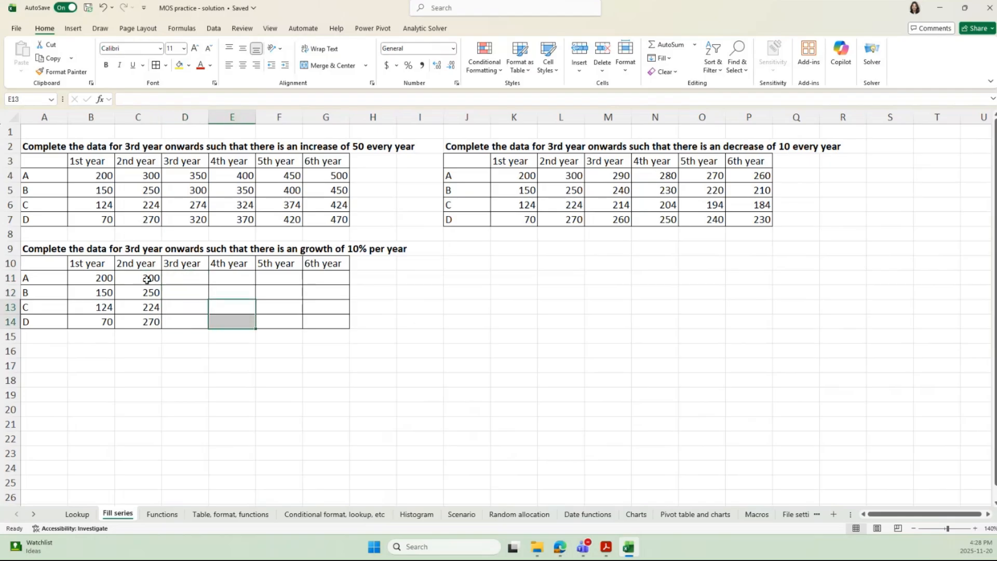
{"action": "left_click_drag", "start_coordinate": [153, 279], "coordinate": [315, 318]}
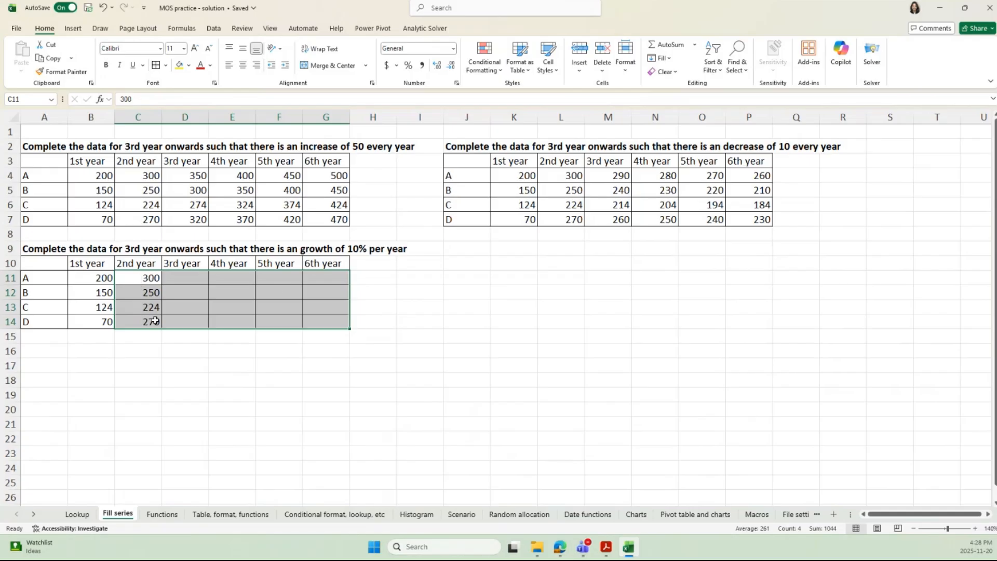
{"action": "left_click", "coordinate": [662, 58]}
{"action": "left_click", "coordinate": [676, 145]}
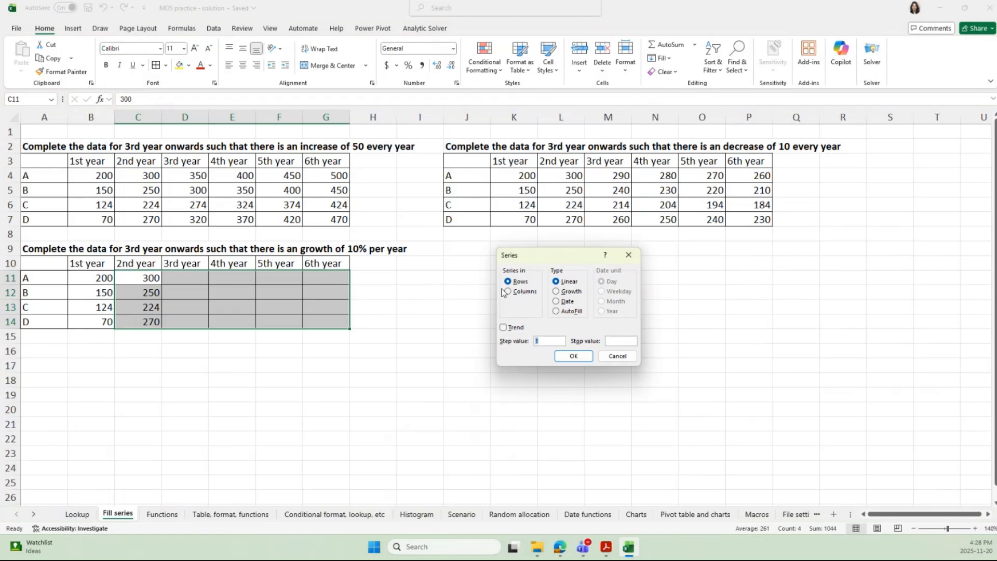
{"action": "left_click", "coordinate": [557, 291]}
{"action": "left_click", "coordinate": [548, 343]}
{"action": "type", "text": "0%"}
{"action": "left_click", "coordinate": [573, 356]}
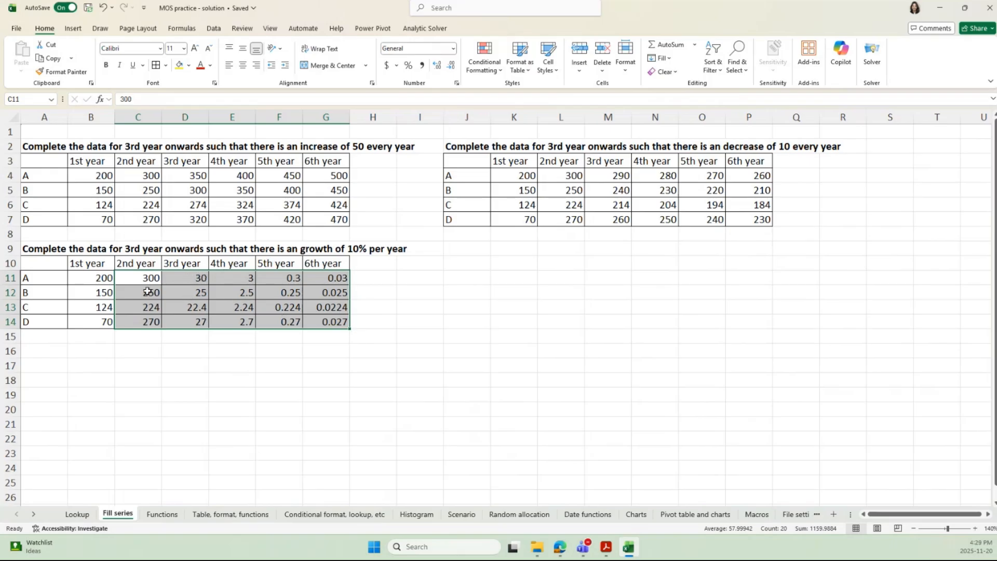
- Check row A's filled values and clear the 3rd to 6th year results in D11:G14
{"action": "left_click", "coordinate": [135, 279]}
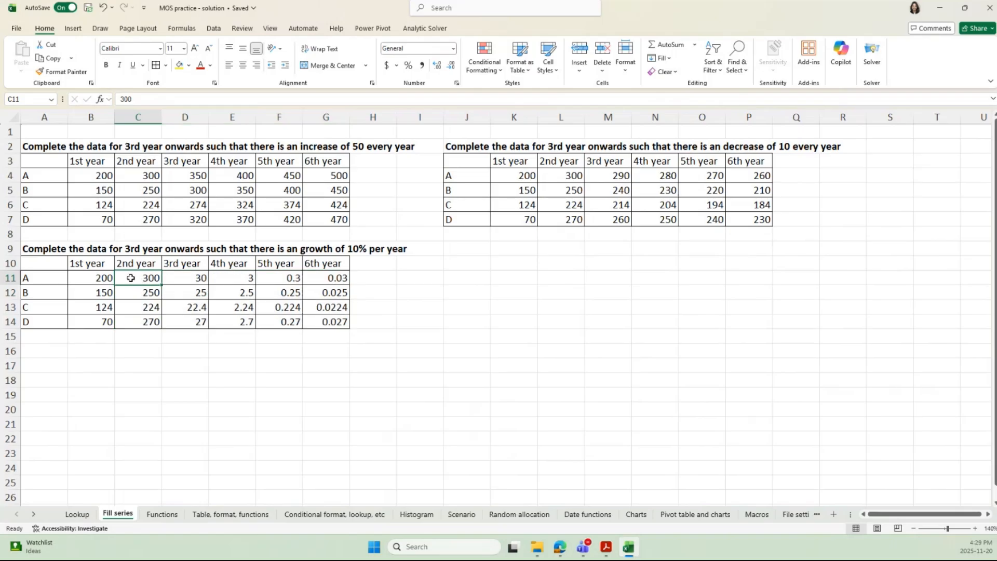
{"action": "left_click", "coordinate": [176, 279]}
{"action": "left_click", "coordinate": [224, 275]}
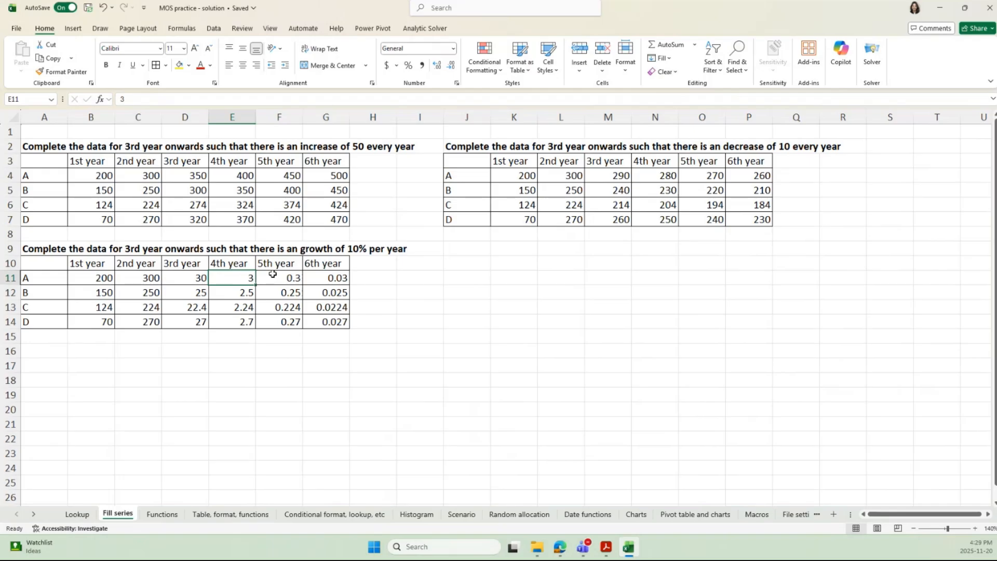
{"action": "left_click", "coordinate": [186, 278]}
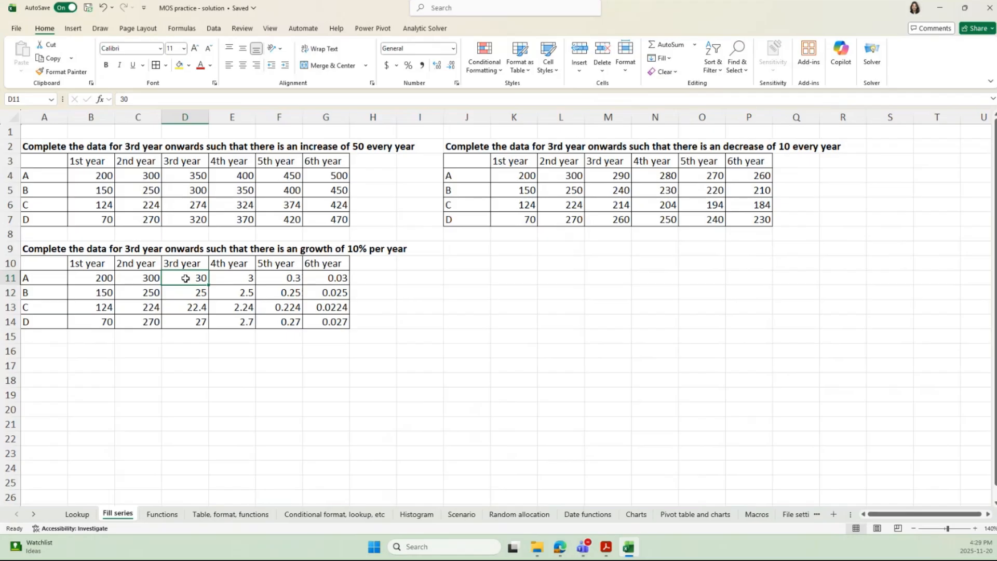
{"action": "left_click_drag", "start_coordinate": [186, 279], "coordinate": [311, 316]}
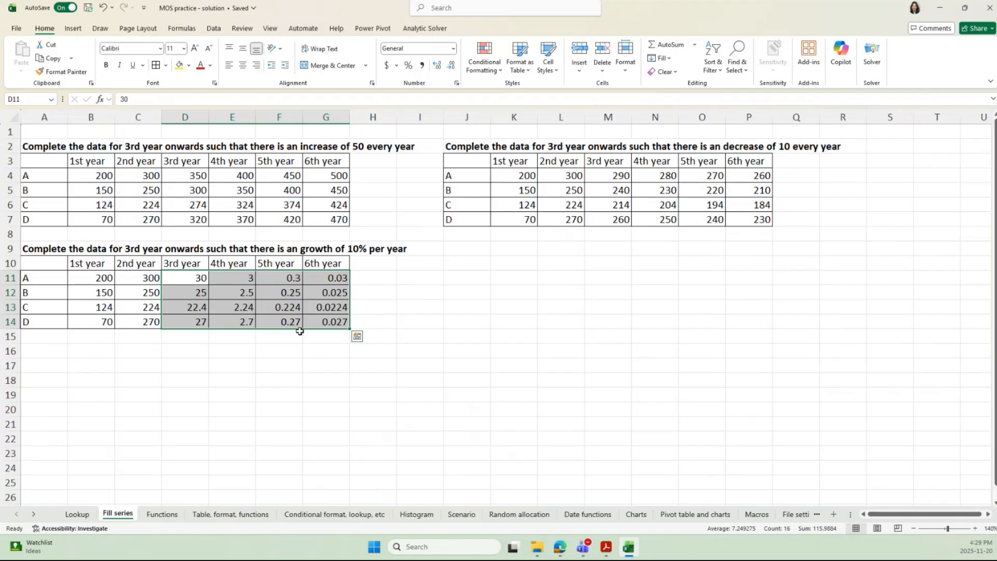
{"action": "key", "text": "Delete"}
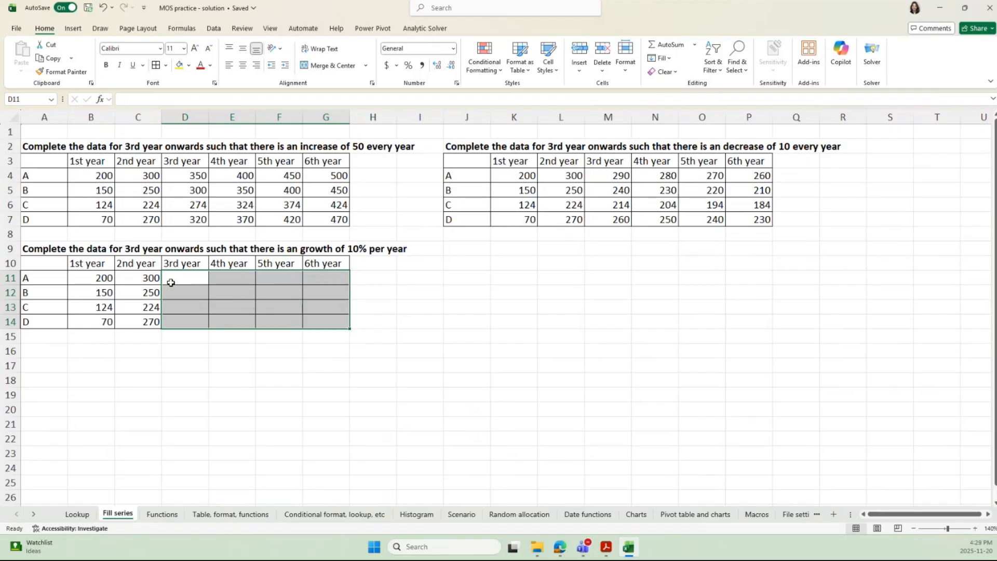
- Fill C11:G14 with a growth series in rows, using a step value of 110%
{"action": "left_click", "coordinate": [148, 280]}
{"action": "left_click_drag", "start_coordinate": [148, 280], "coordinate": [328, 322]}
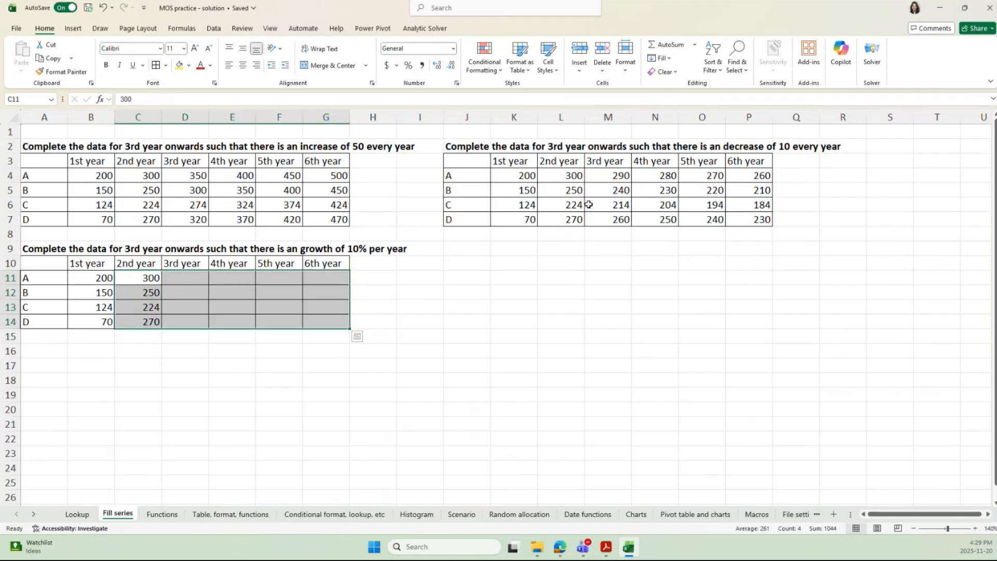
{"action": "left_click", "coordinate": [660, 58]}
{"action": "left_click", "coordinate": [695, 149]}
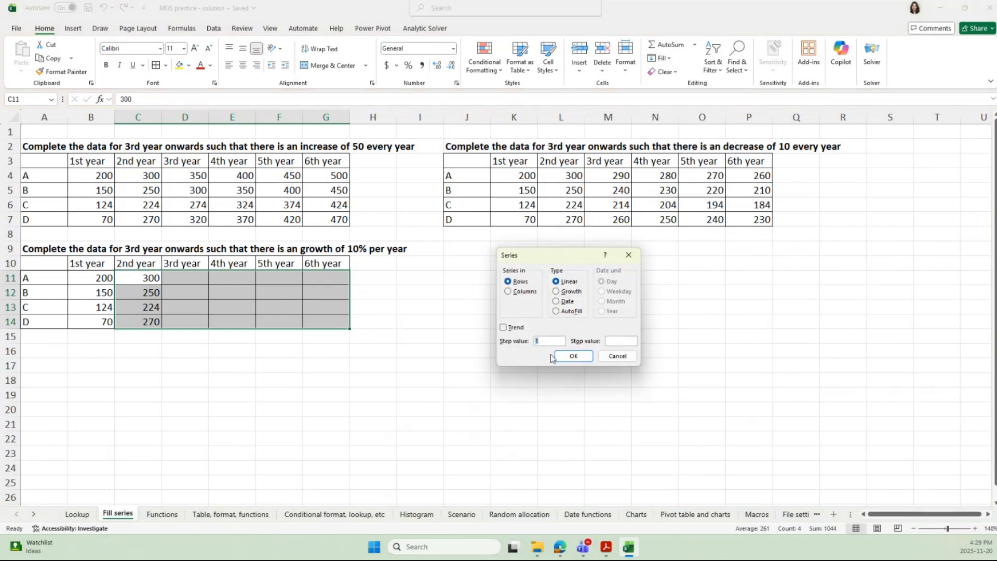
{"action": "left_click", "coordinate": [556, 291]}
{"action": "type", "text": "110%"}
{"action": "left_click", "coordinate": [572, 355]}
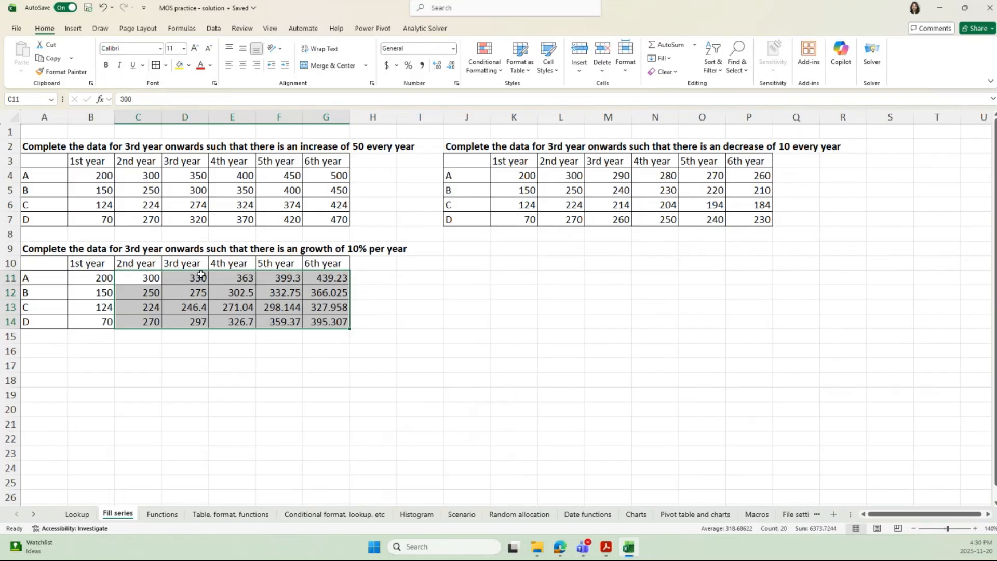
- Clear D11:G14 and refill C11:G14 with a growth series in rows, using a step value of 90%
{"action": "left_click_drag", "start_coordinate": [201, 275], "coordinate": [307, 323]}
{"action": "key", "text": "Delete"}
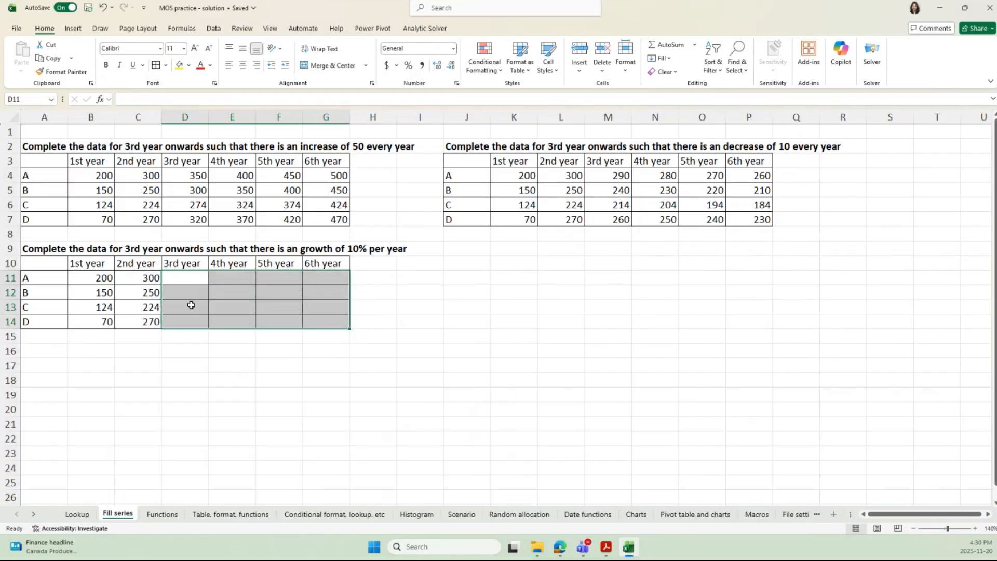
{"action": "left_click_drag", "start_coordinate": [150, 278], "coordinate": [333, 323]}
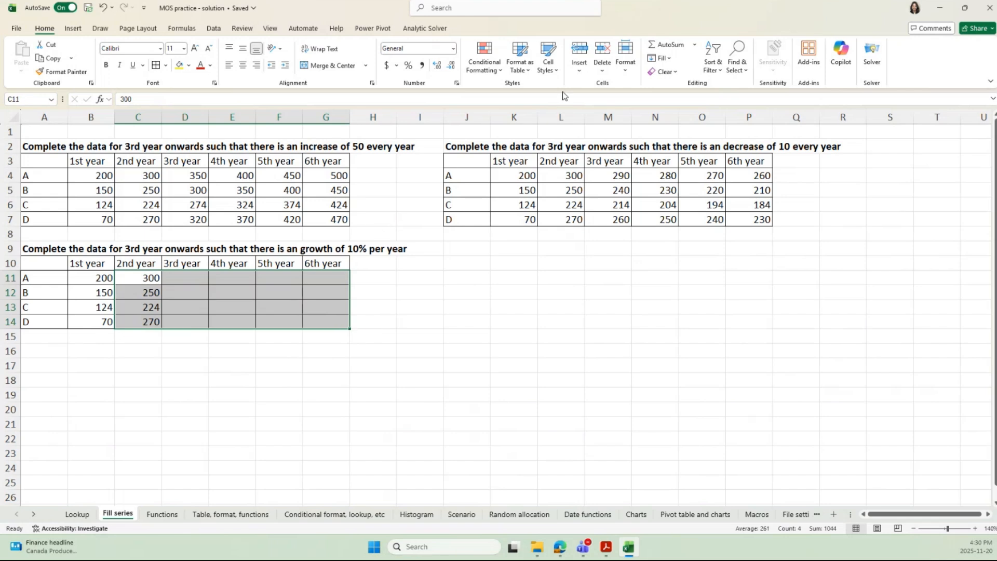
{"action": "left_click", "coordinate": [660, 57]}
{"action": "left_click", "coordinate": [674, 146]}
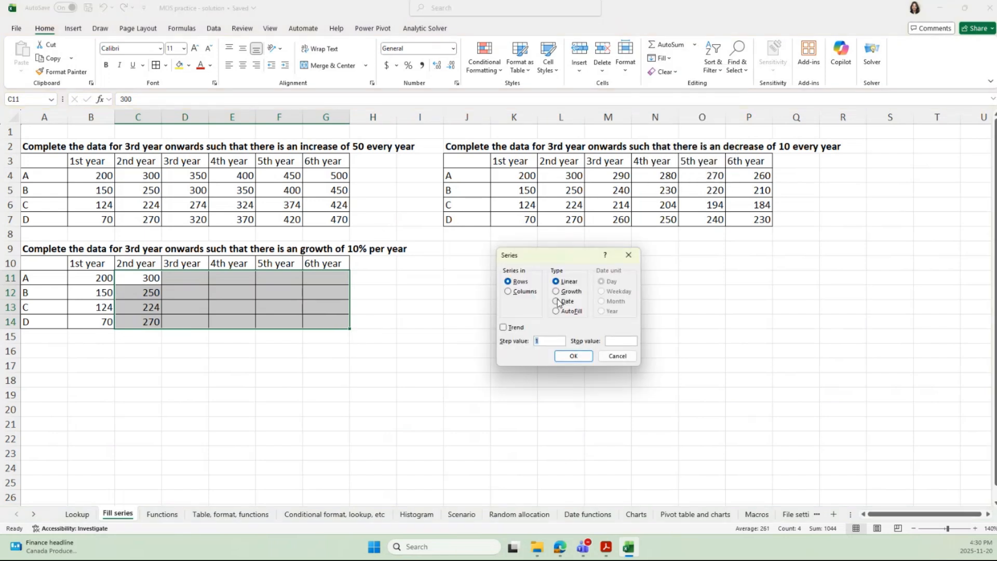
{"action": "left_click", "coordinate": [558, 293]}
{"action": "left_click", "coordinate": [522, 339]}
{"action": "type", "text": "90%"}
{"action": "left_click", "coordinate": [576, 355]}
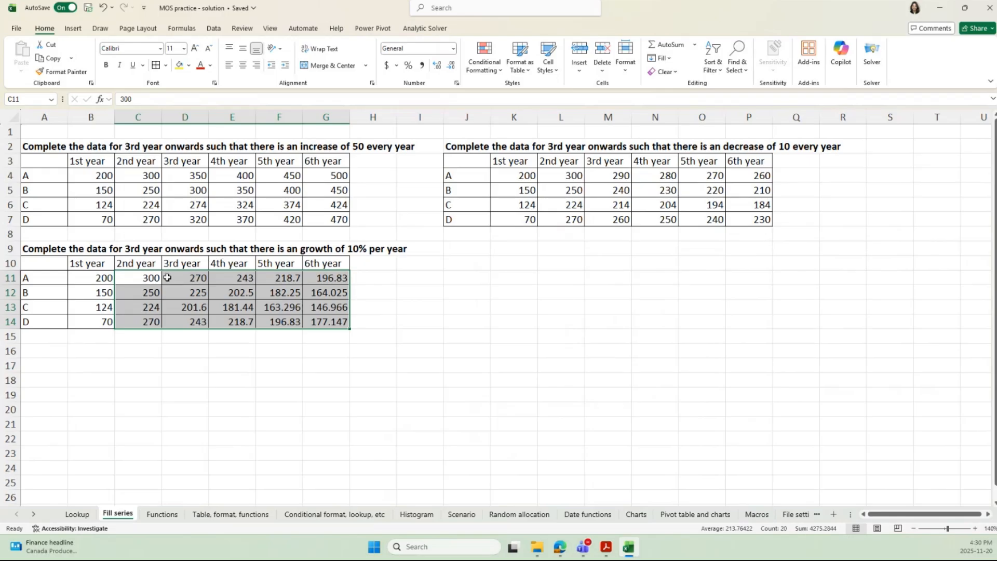
- Clear D11:G14 and refill C11:G14 with a growth series in rows, using a step value of 110%
{"action": "left_click_drag", "start_coordinate": [167, 278], "coordinate": [320, 321]}
{"action": "key", "text": "Delete"}
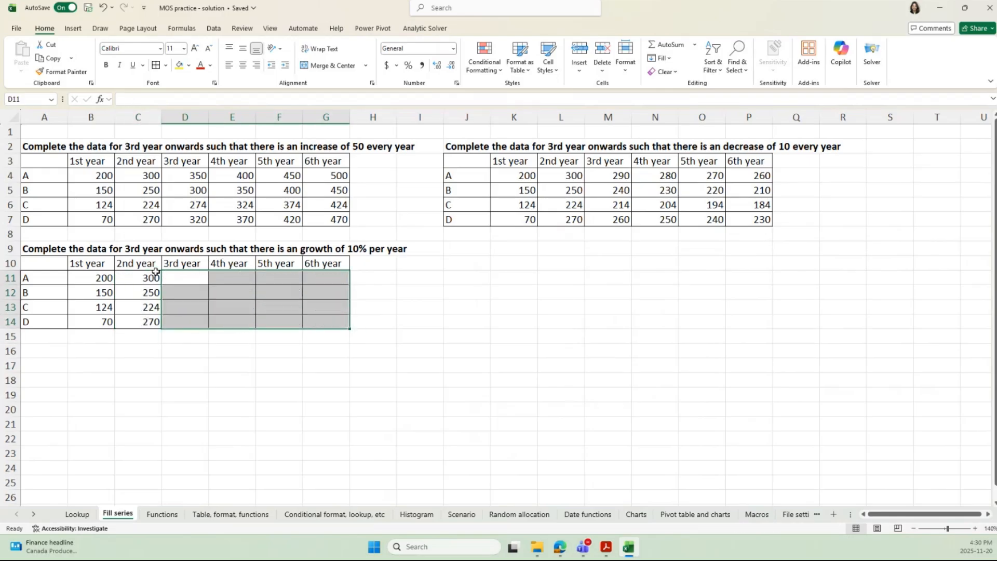
{"action": "left_click_drag", "start_coordinate": [155, 274], "coordinate": [332, 322]}
{"action": "left_click", "coordinate": [668, 58]}
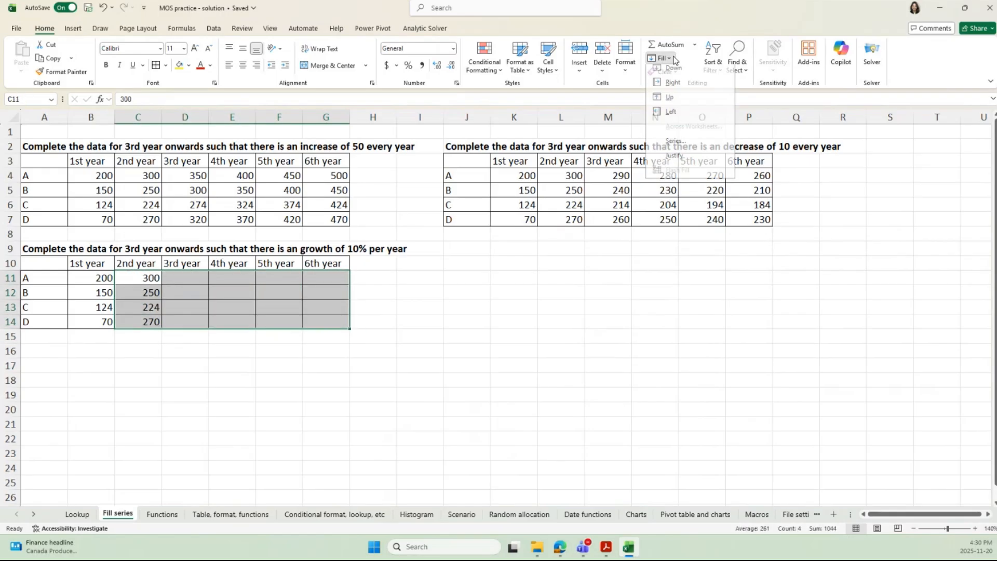
{"action": "left_click", "coordinate": [675, 144]}
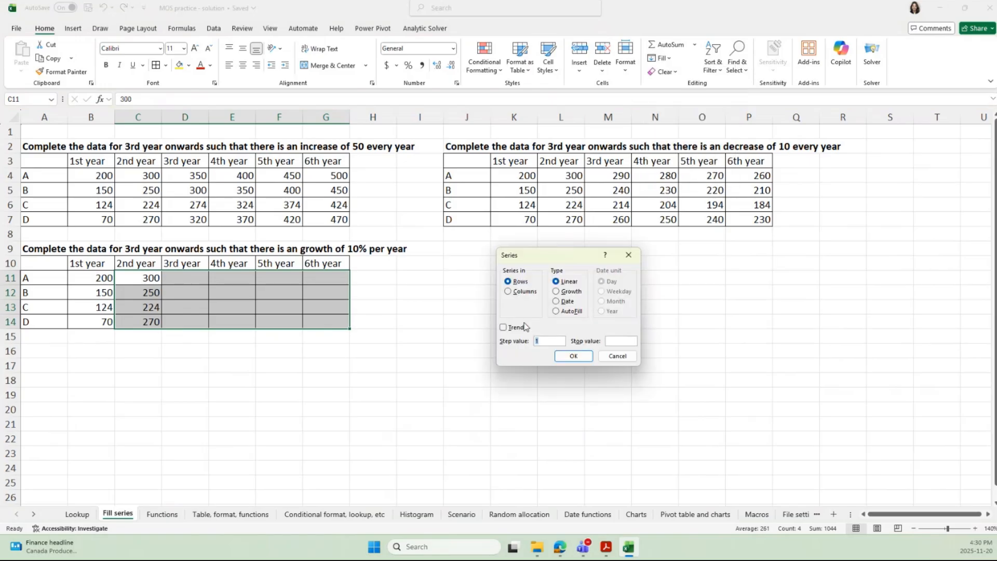
{"action": "left_click", "coordinate": [557, 291]}
{"action": "type", "text": "110"}
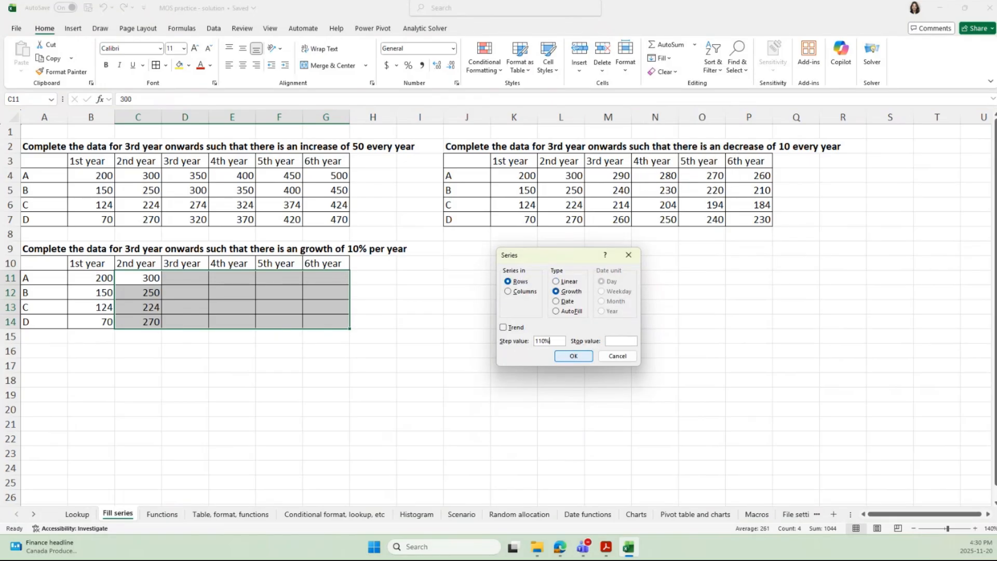
{"action": "left_click", "coordinate": [573, 356]}
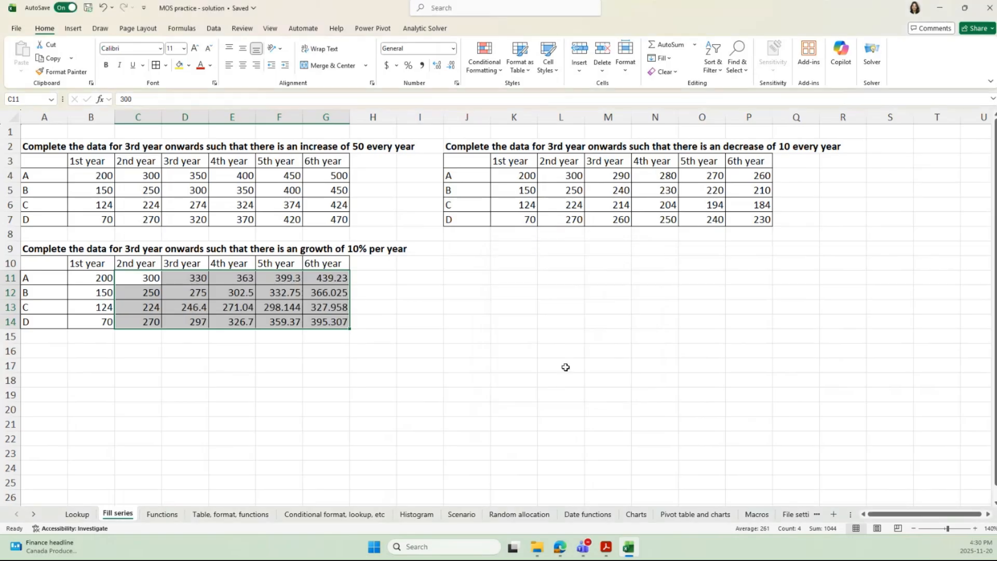
{"action": "left_click", "coordinate": [538, 390]}
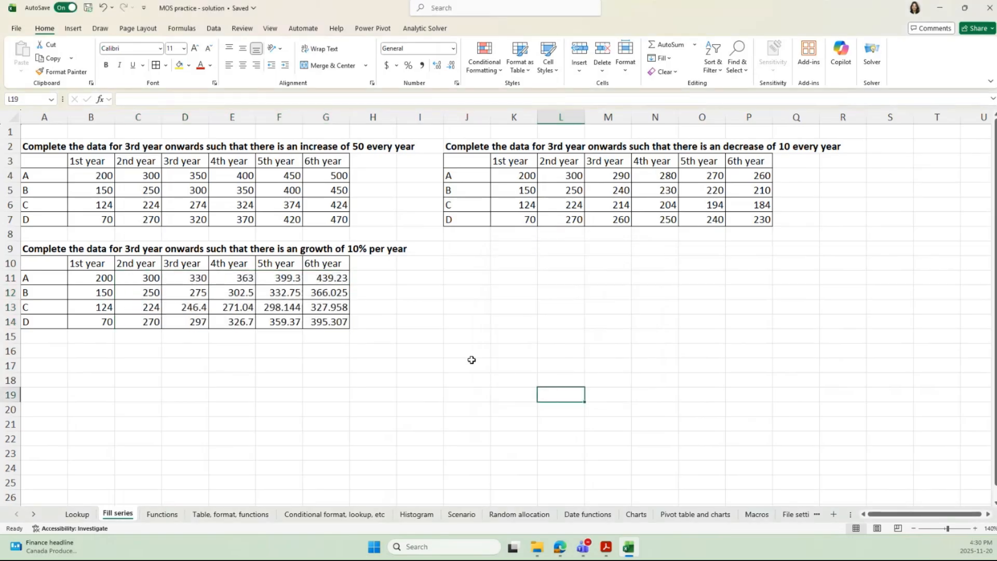
- Open the Functions sheet and correct the typos in H1's instructions to "Output" and "in"
{"action": "left_click", "coordinate": [162, 514]}
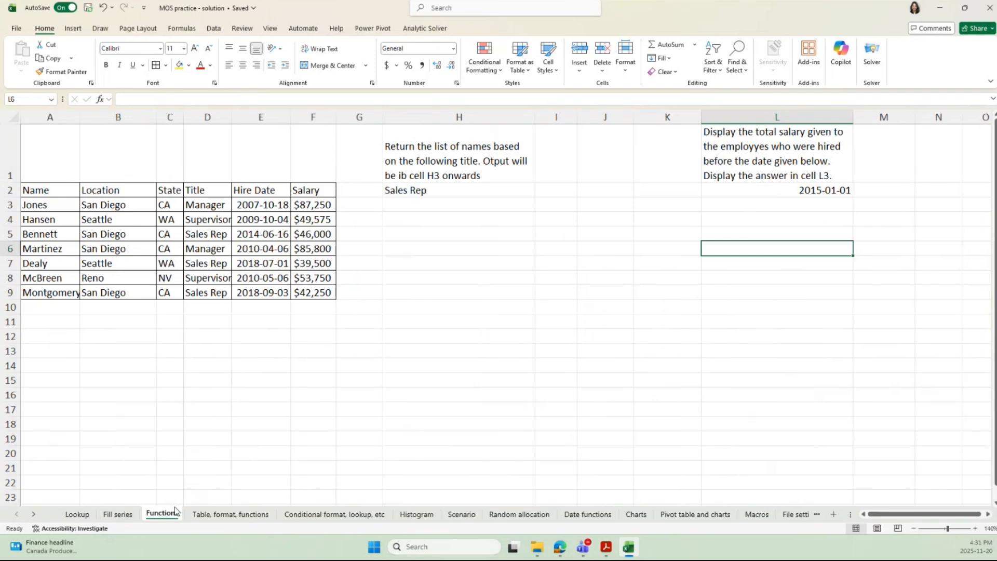
{"action": "left_click", "coordinate": [442, 163]}
{"action": "double_click", "coordinate": [493, 164]}
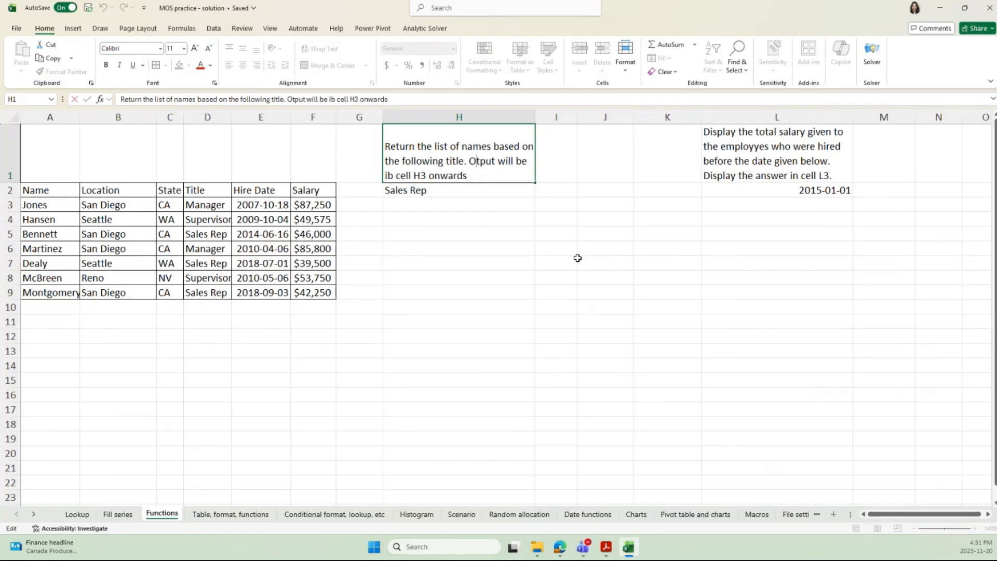
{"action": "type", "text": "u"}
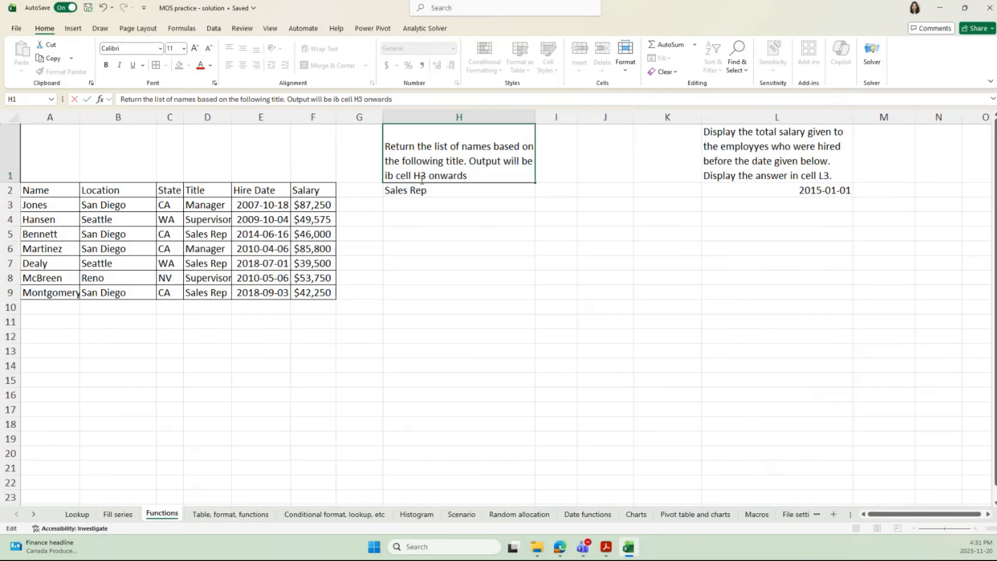
{"action": "key", "text": "Delete"}
{"action": "type", "text": "n"}
{"action": "key", "text": "Return"}
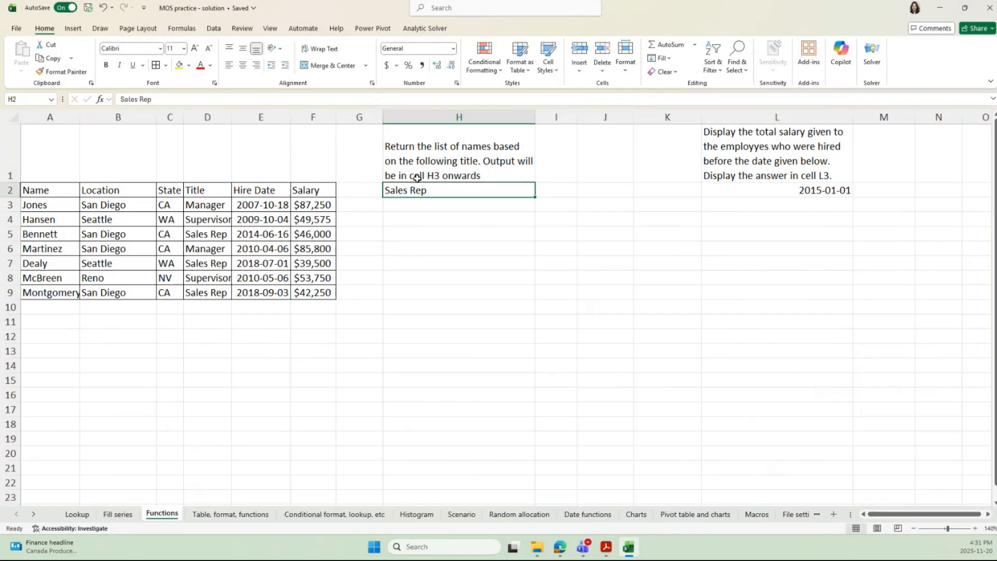
- Examine the name-list task's title in H2, the matching employee rows in the table and the output area from H3 down
{"action": "left_click", "coordinate": [431, 205]}
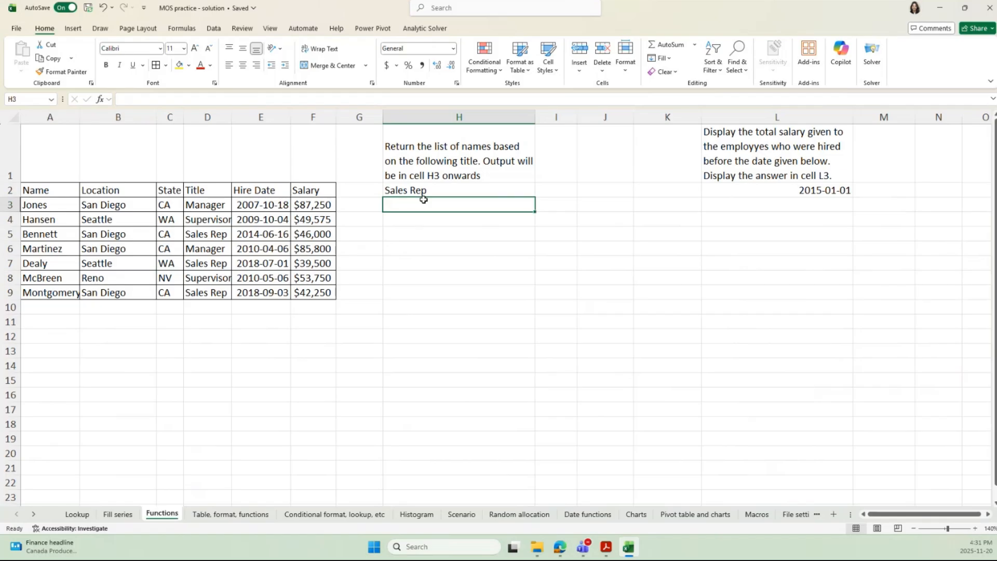
{"action": "left_click", "coordinate": [444, 187]}
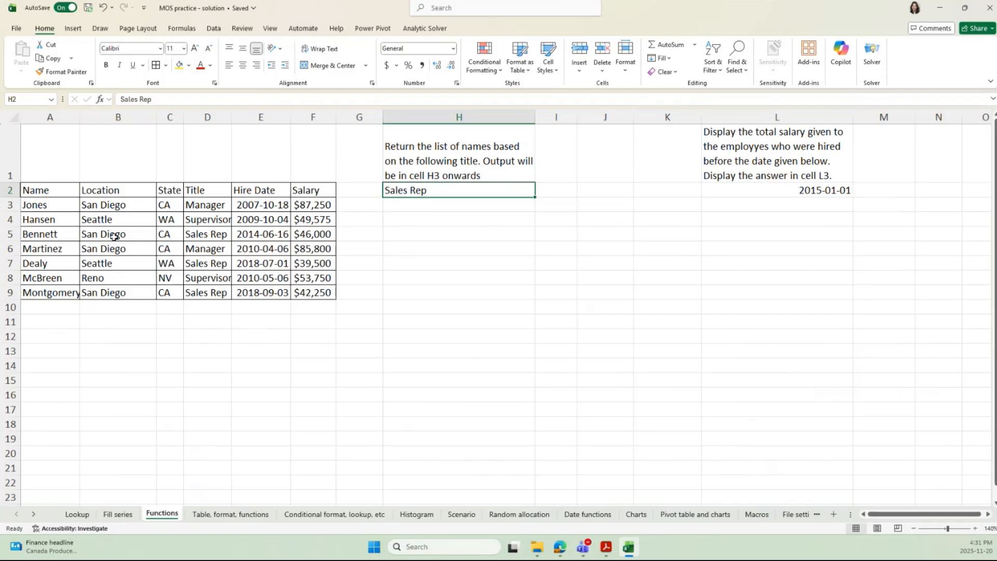
{"action": "left_click", "coordinate": [190, 232]}
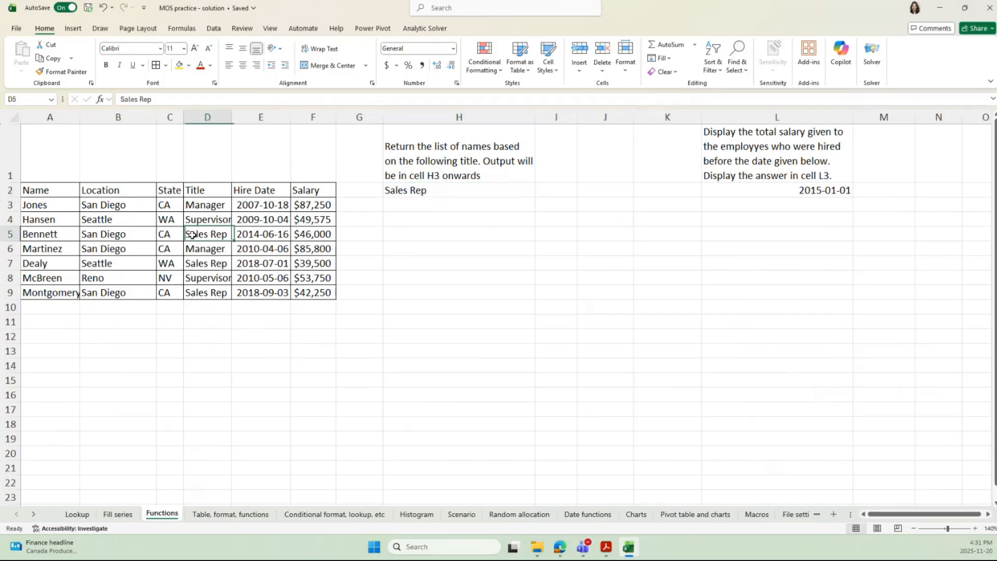
{"action": "left_click", "coordinate": [66, 230]}
{"action": "left_click", "coordinate": [202, 260]}
{"action": "left_click", "coordinate": [45, 266]}
{"action": "left_click", "coordinate": [446, 188]}
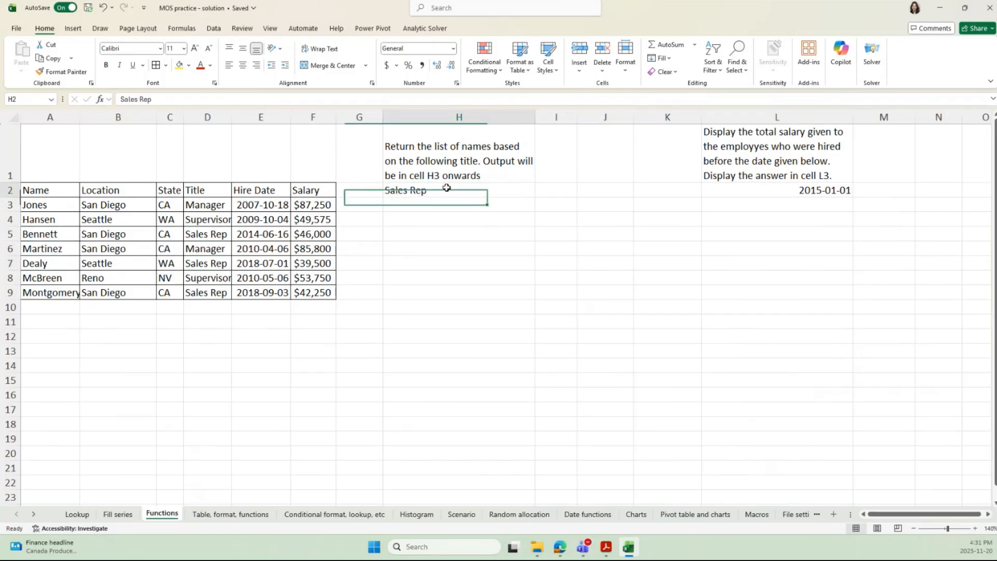
{"action": "left_click_drag", "start_coordinate": [434, 201], "coordinate": [432, 265]}
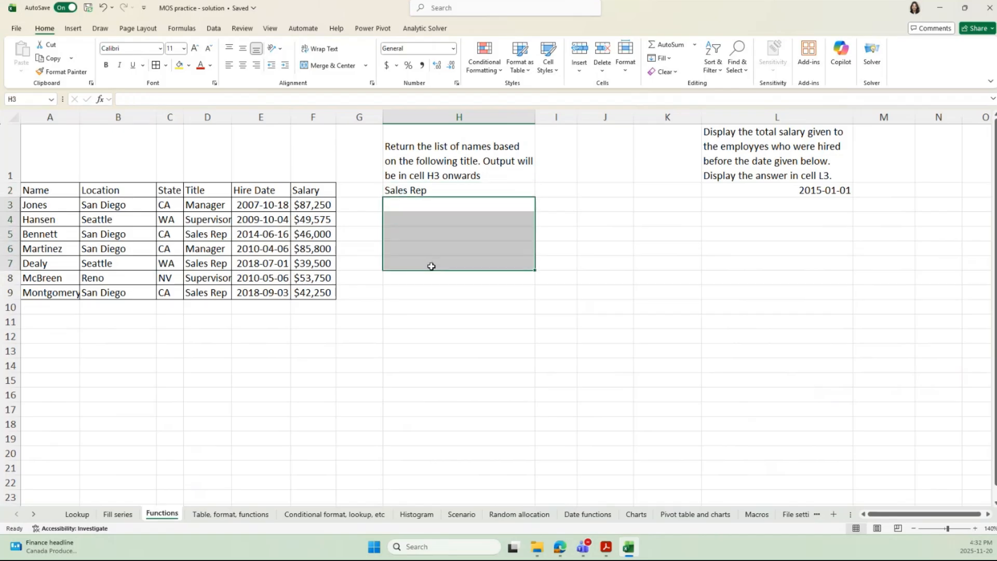
- Start a FILTER function in H3 and set its array argument to the names in A3:A9
{"action": "left_click", "coordinate": [429, 204]}
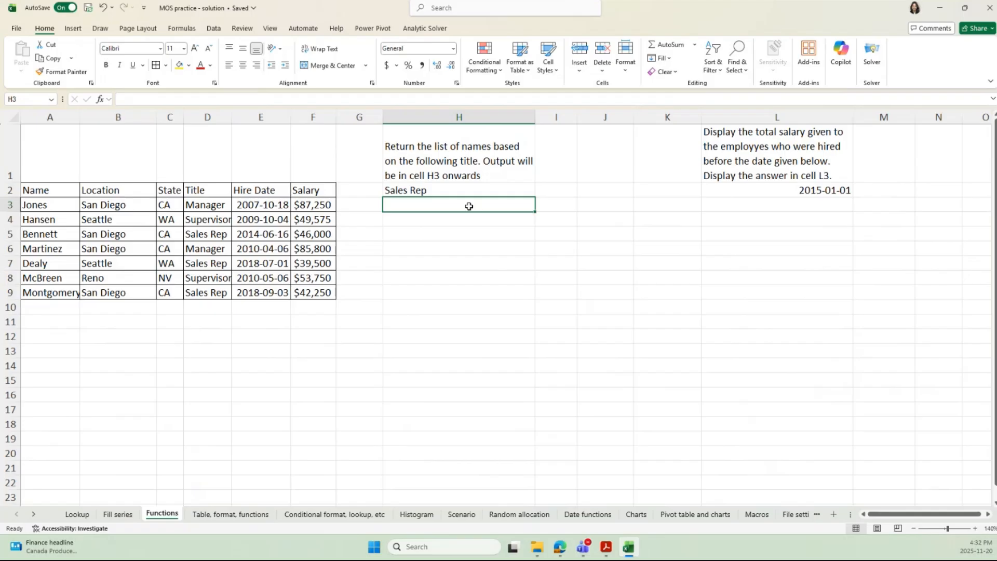
{"action": "type", "text": "="}
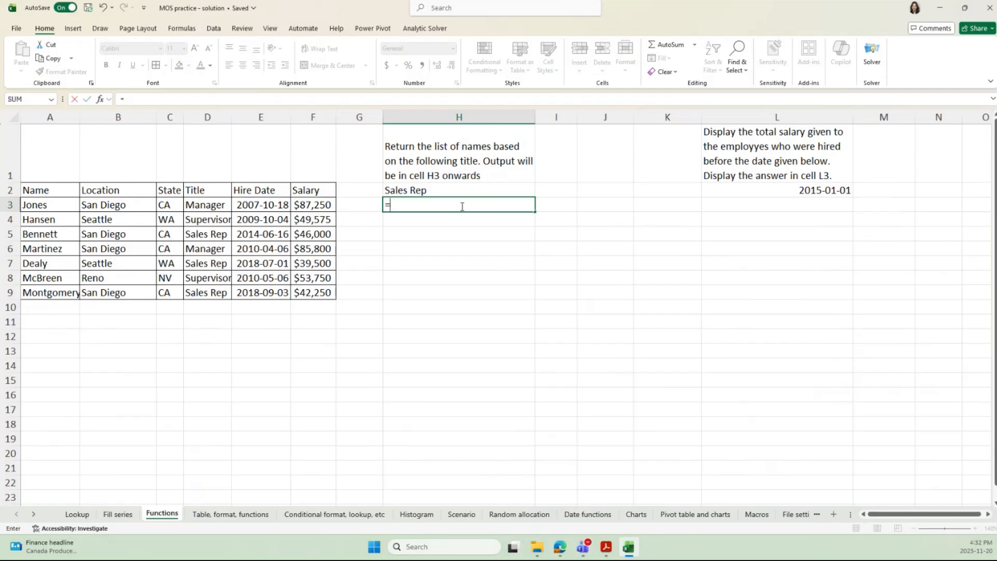
{"action": "type", "text": "fil"}
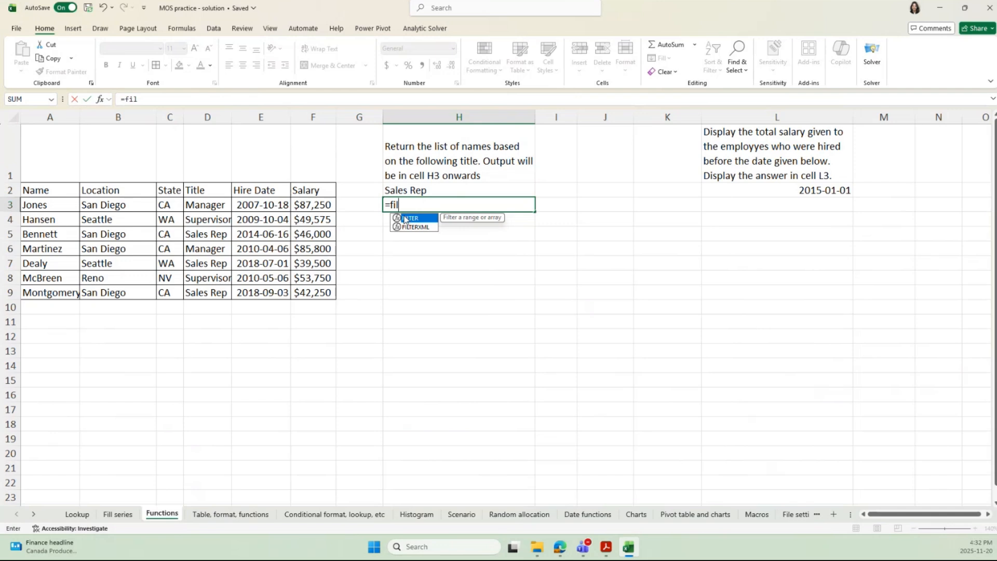
{"action": "double_click", "coordinate": [405, 218]}
{"action": "type", "text": ")"}
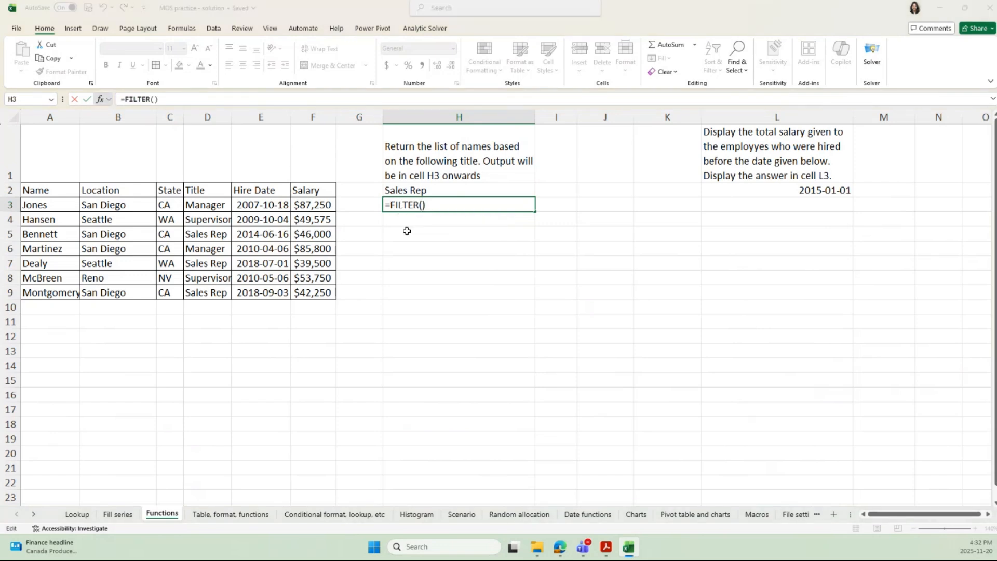
{"action": "key", "text": "shift+F3"}
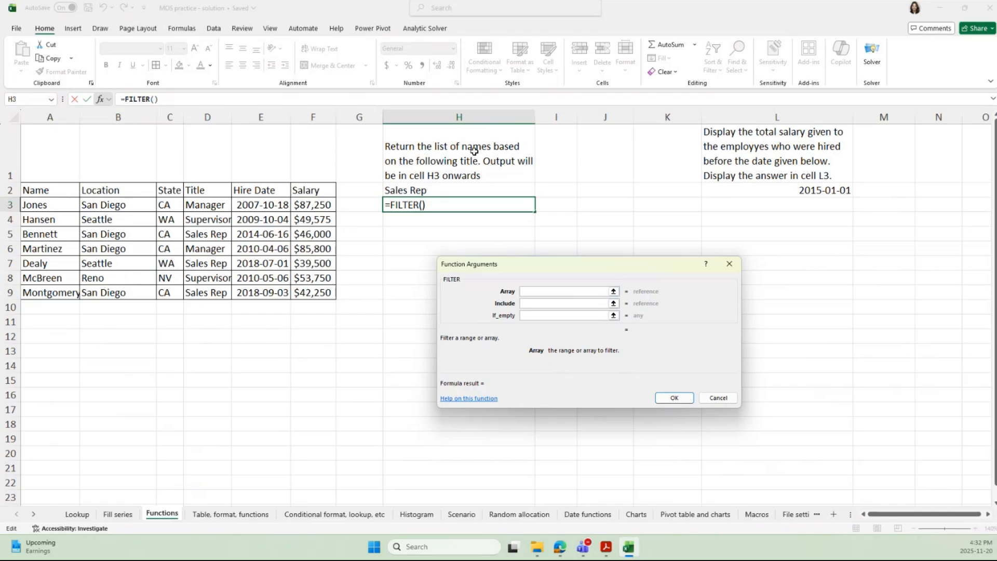
{"action": "left_click_drag", "start_coordinate": [49, 203], "coordinate": [67, 291]}
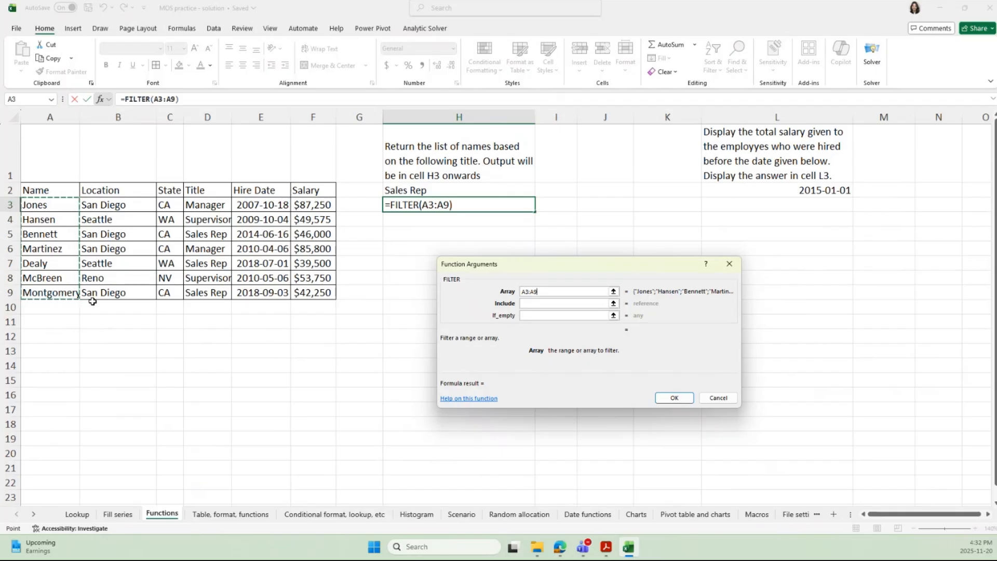
- Set FILTER's include argument to D3:D9=H2 and enter the formula in H3
{"action": "left_click", "coordinate": [525, 305]}
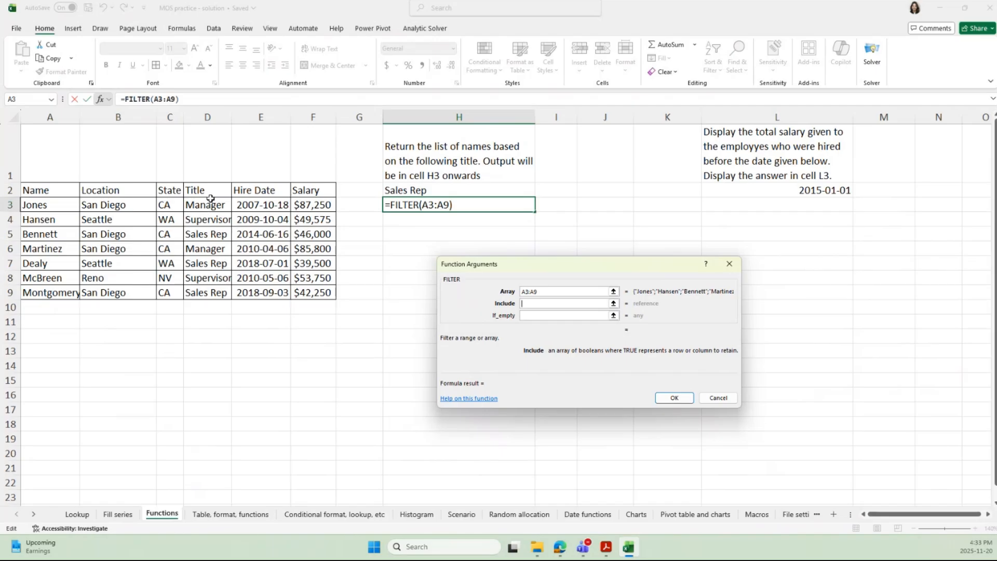
{"action": "left_click_drag", "start_coordinate": [211, 198], "coordinate": [206, 286]}
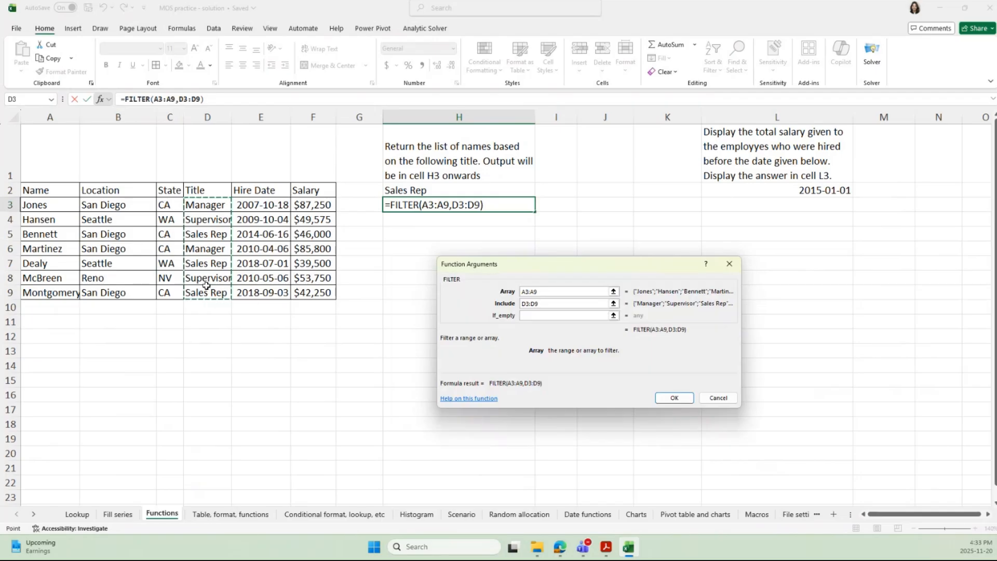
{"action": "type", "text": "="}
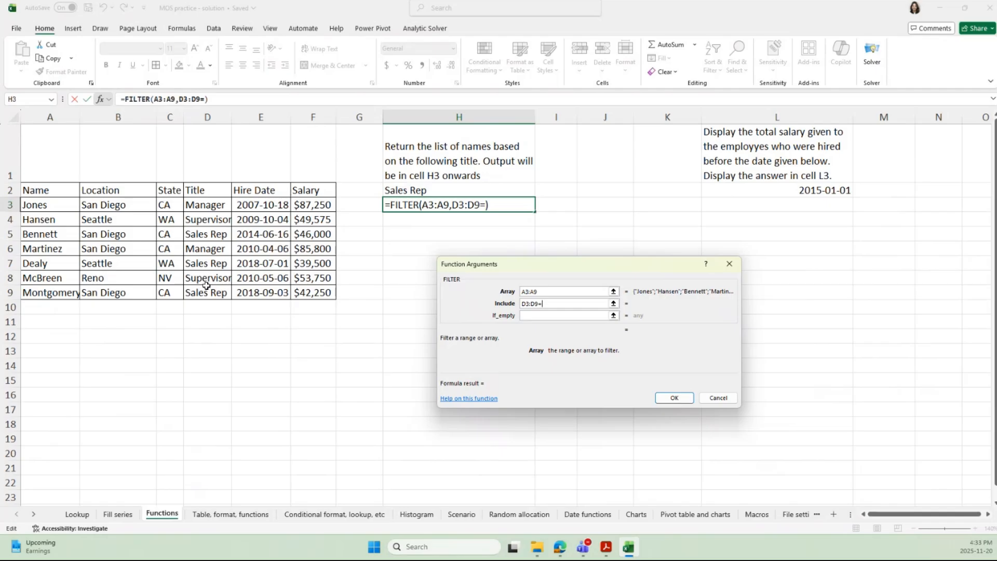
{"action": "type", "text": "\""}
{"action": "key", "text": "BackSpace"}
{"action": "left_click", "coordinate": [451, 189]}
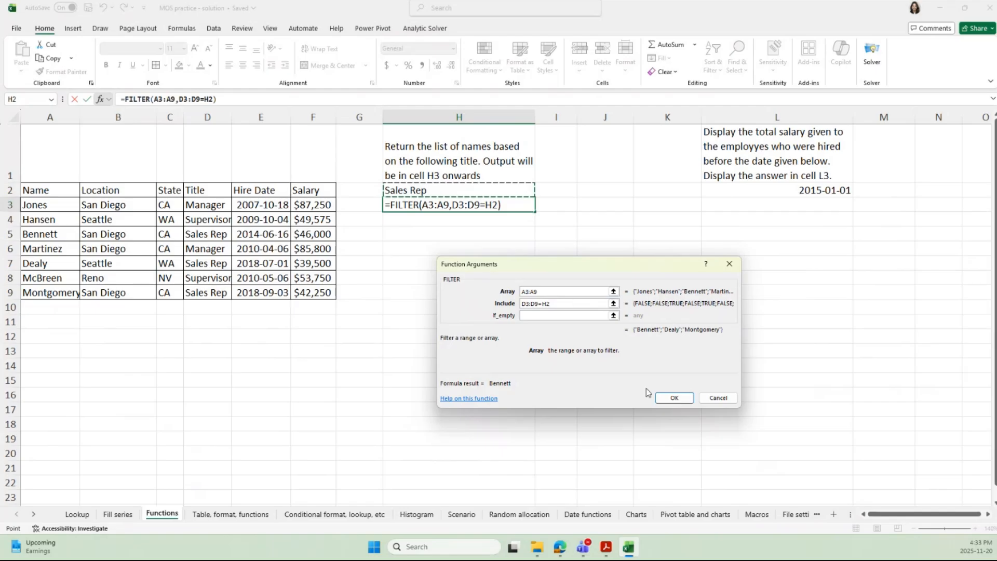
{"action": "left_click", "coordinate": [660, 397]}
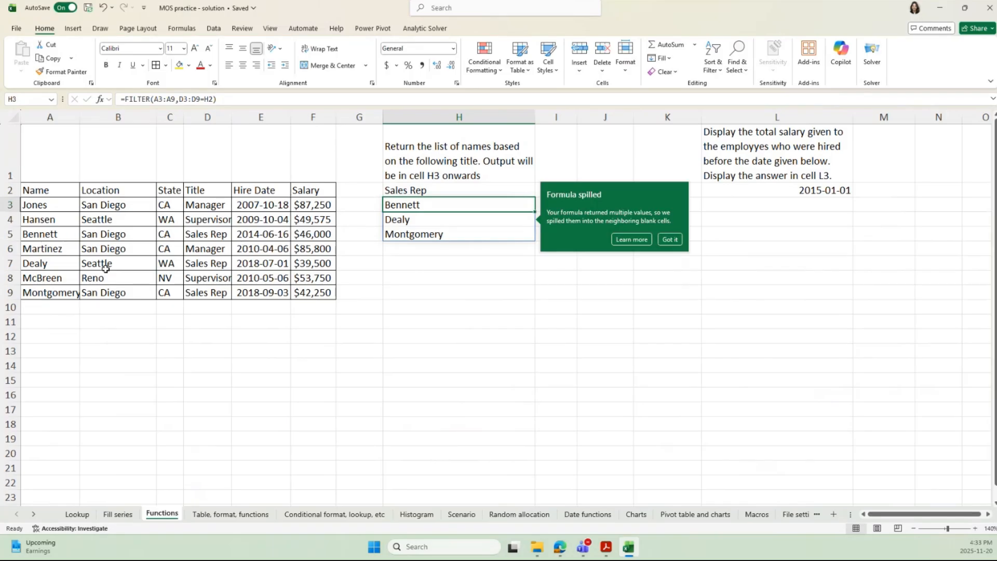
- Change the title criterion in H2 to Manager to test the name list
{"action": "left_click", "coordinate": [420, 192]}
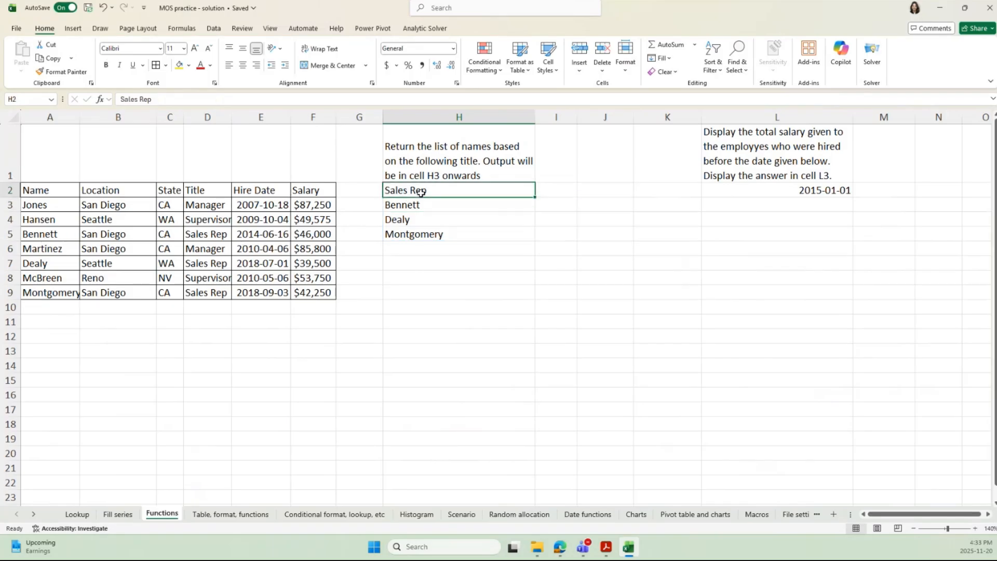
{"action": "type", "text": "Manager"}
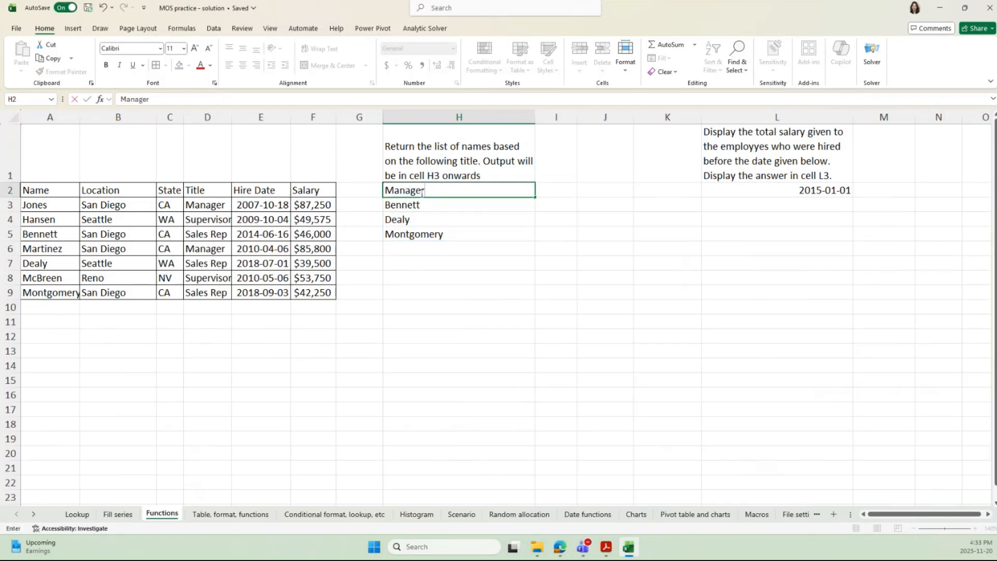
{"action": "key", "text": "Return"}
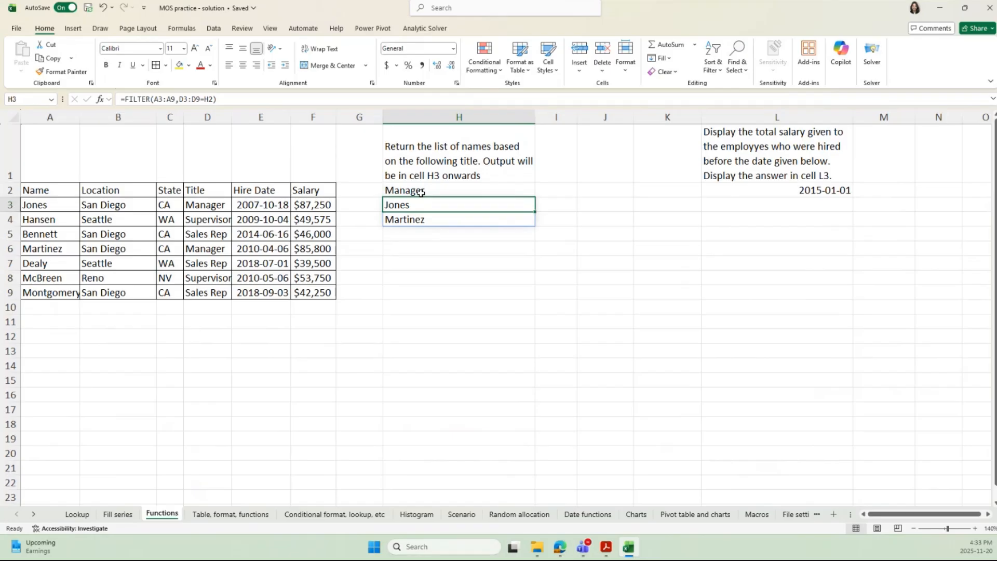
- Set the title criterion in H2 to Supervisor and check the resulting name list
{"action": "left_click", "coordinate": [421, 192]}
{"action": "type", "text": "S"}
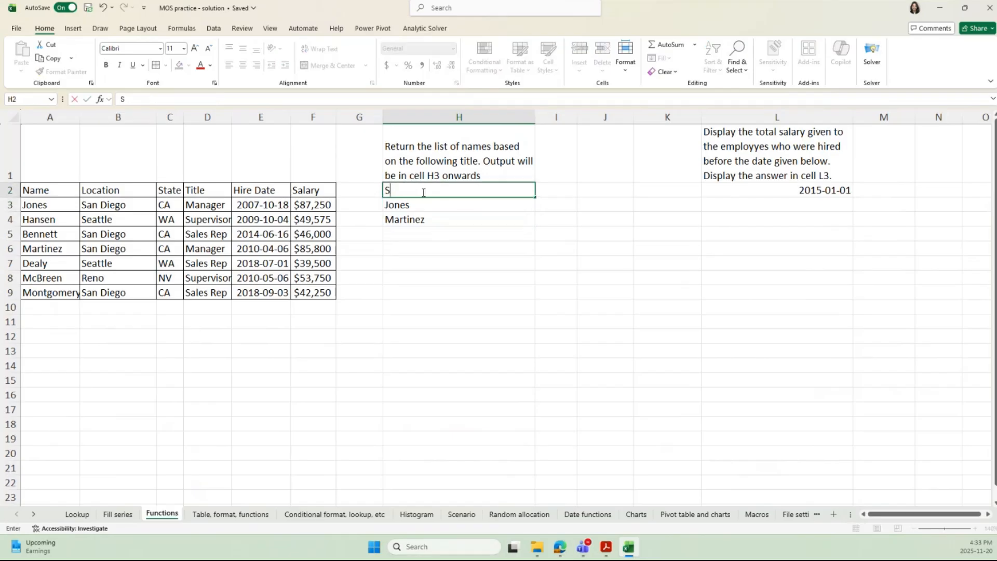
{"action": "type", "text": "upervisor"}
{"action": "key", "text": "Return"}
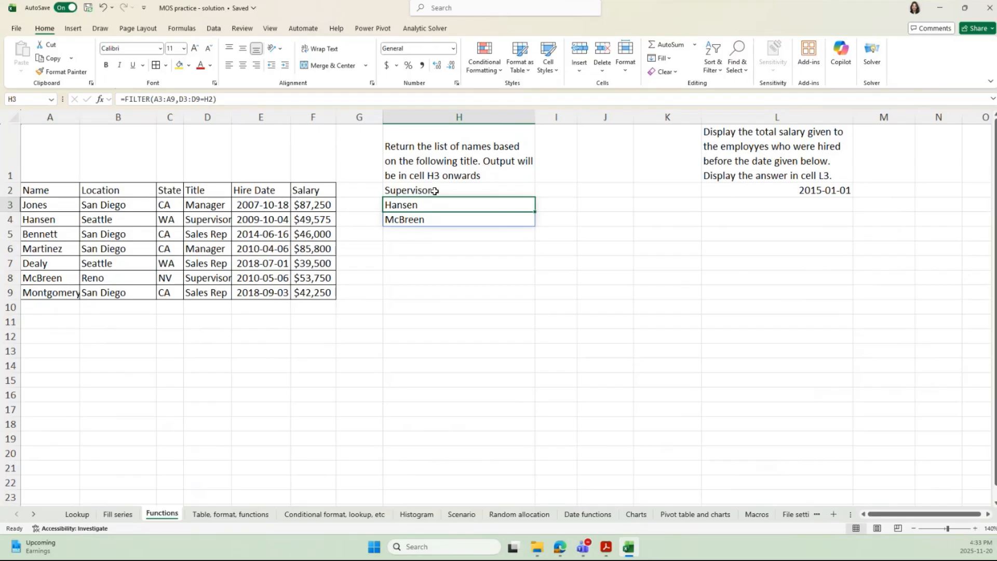
{"action": "left_click", "coordinate": [434, 191]}
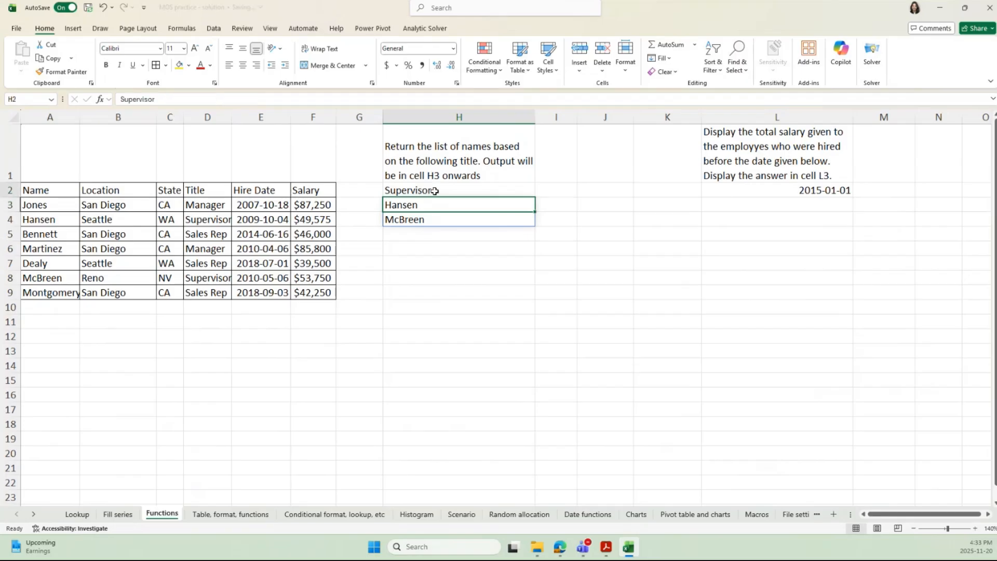
{"action": "left_click", "coordinate": [428, 201]}
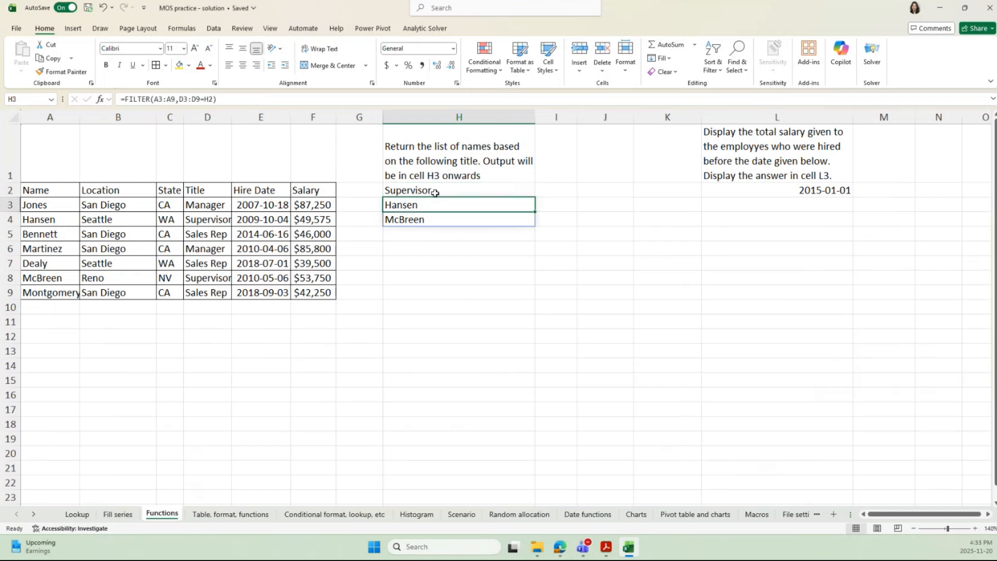
{"action": "left_click", "coordinate": [438, 190]}
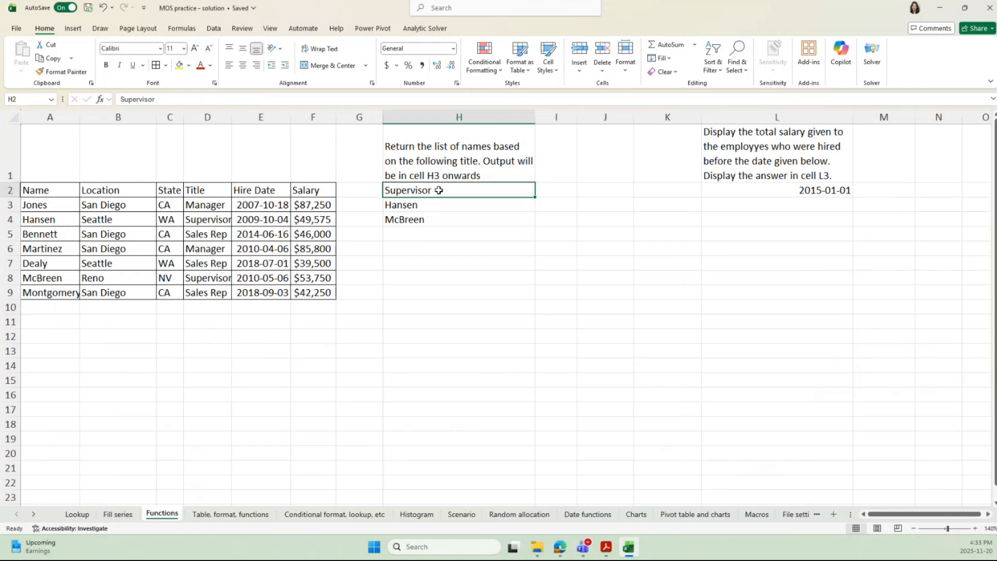
- Enter Manager as a second title in I2, beside the existing criterion
{"action": "left_click", "coordinate": [552, 190]}
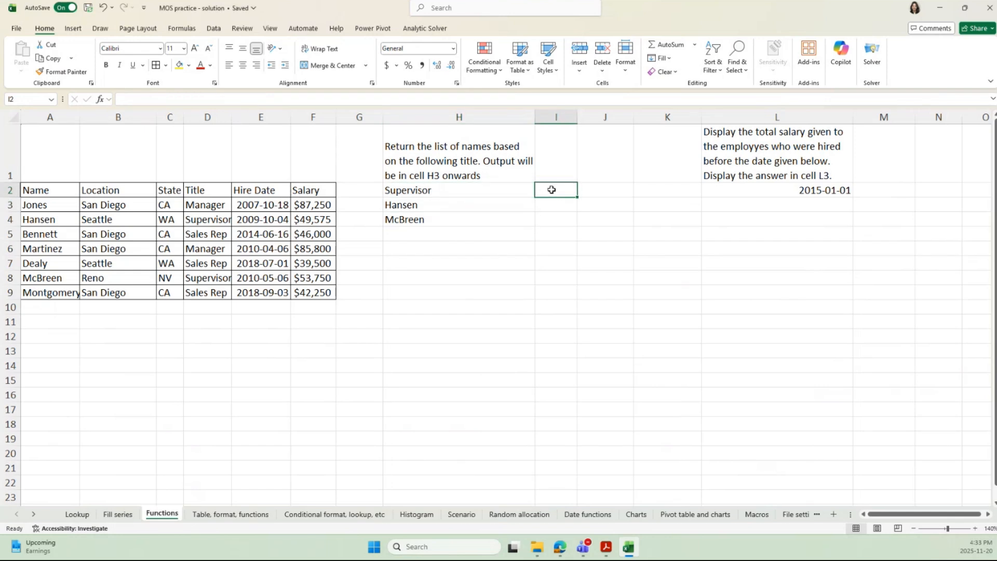
{"action": "type", "text": "Manager"}
{"action": "key", "text": "Return"}
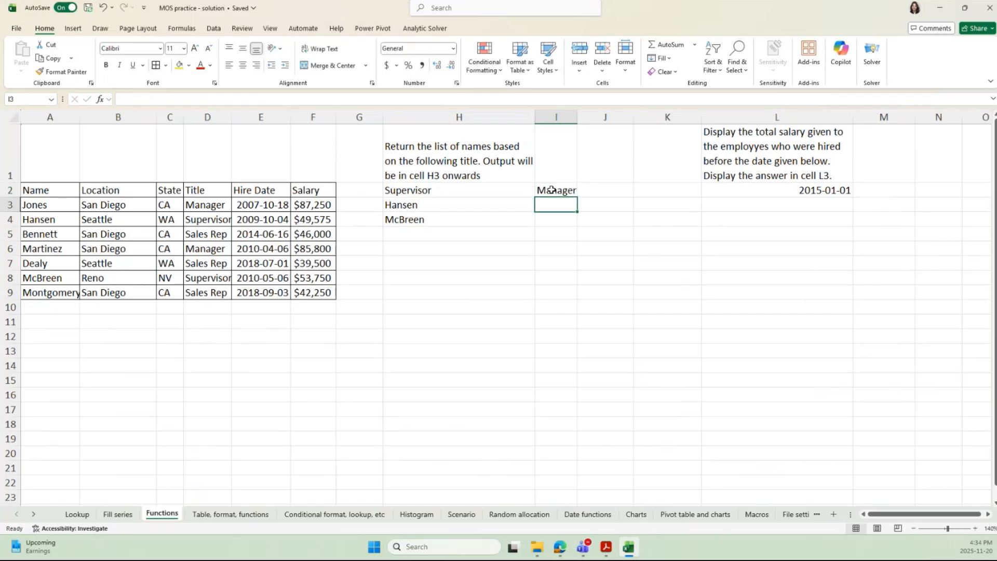
- Inspect the formulas behind the name-list cells H3 and H4 and compare how each can be edited
{"action": "left_click", "coordinate": [426, 218]}
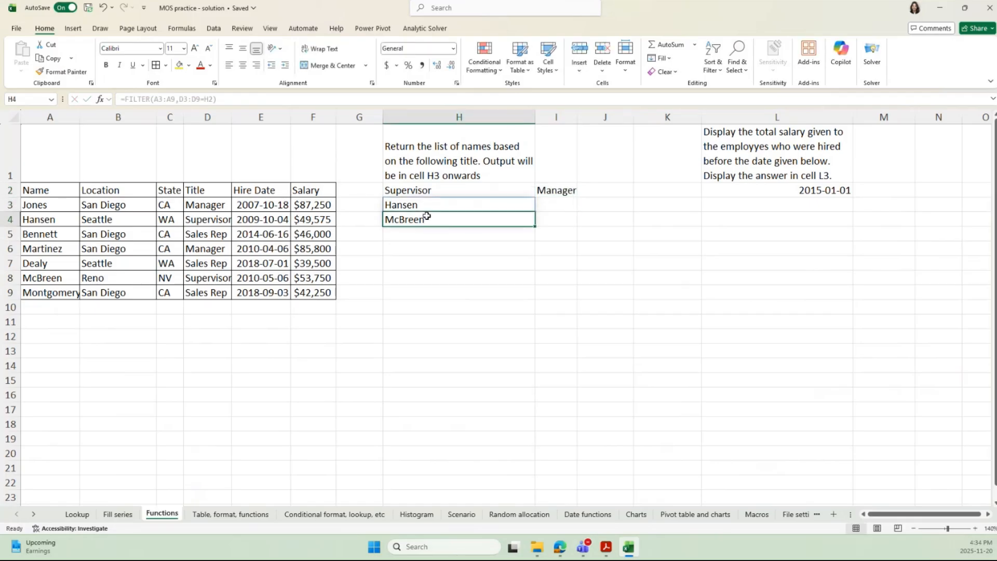
{"action": "left_click", "coordinate": [413, 201]}
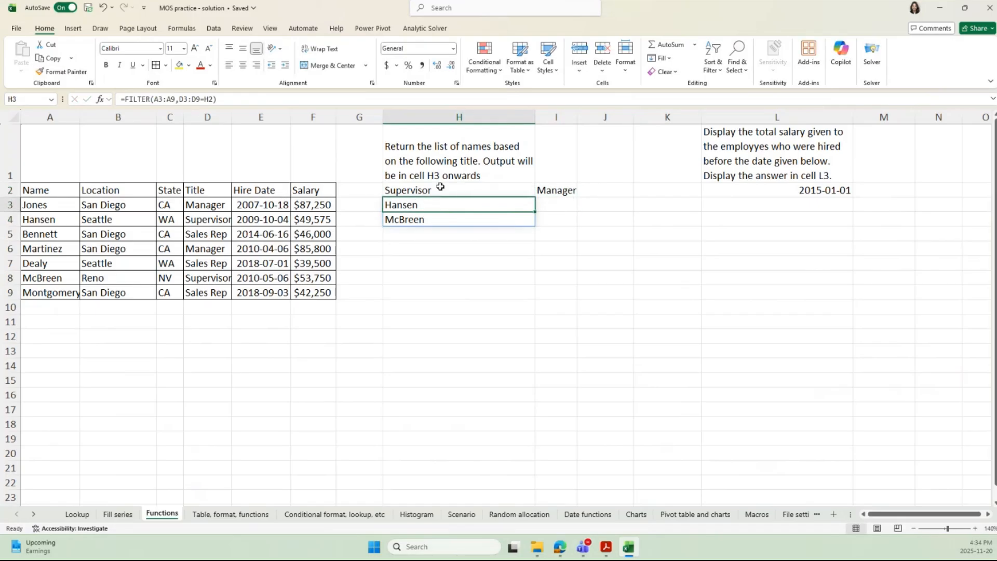
{"action": "left_click", "coordinate": [439, 219]}
{"action": "left_click", "coordinate": [421, 206]}
{"action": "left_click", "coordinate": [422, 218]}
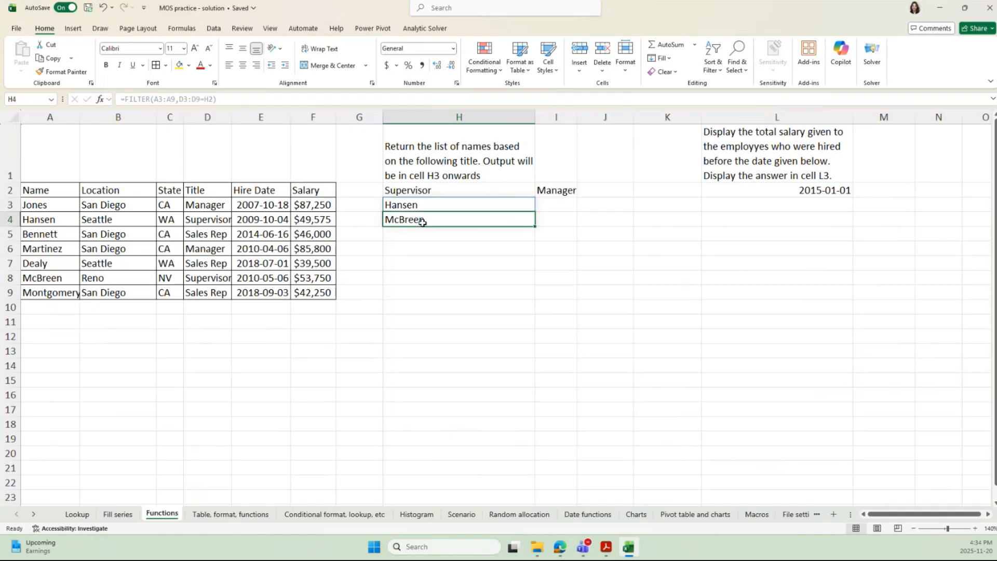
{"action": "left_click", "coordinate": [125, 98]}
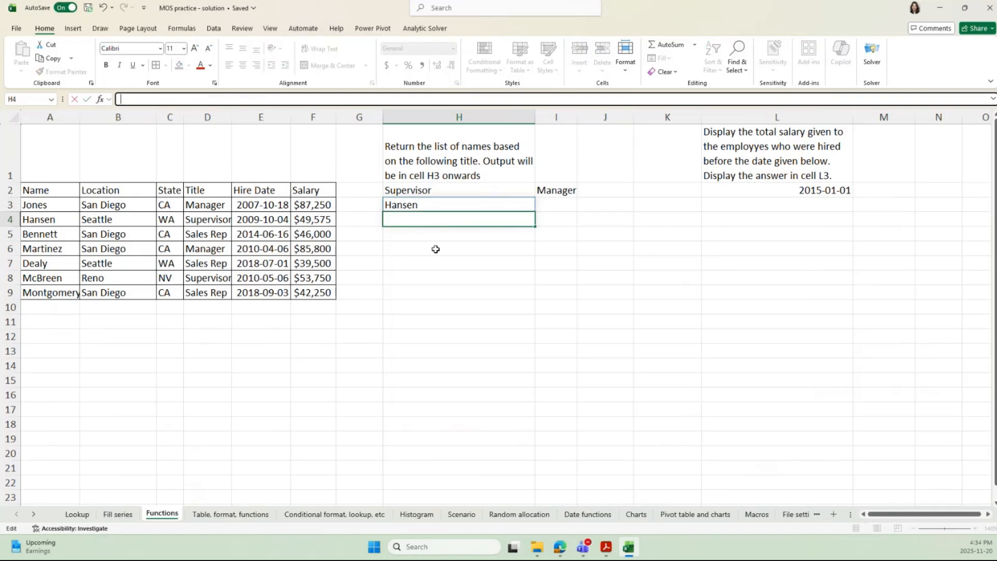
{"action": "left_click", "coordinate": [420, 206]}
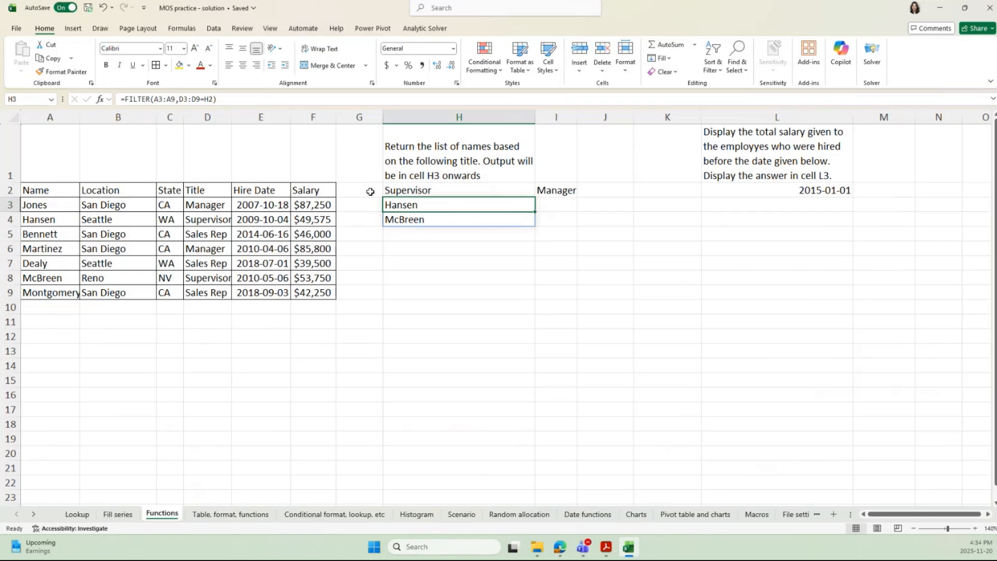
- Extend the FILTER Include argument in H3 to D3:D9=H2+D3:D9=I2 so it covers both titles
{"action": "left_click", "coordinate": [100, 98]}
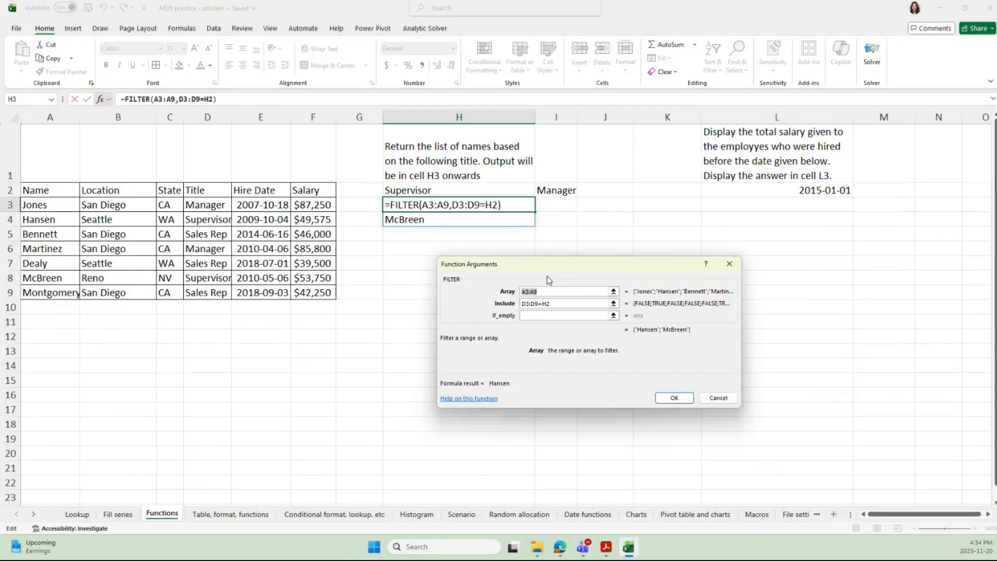
{"action": "left_click", "coordinate": [558, 303]}
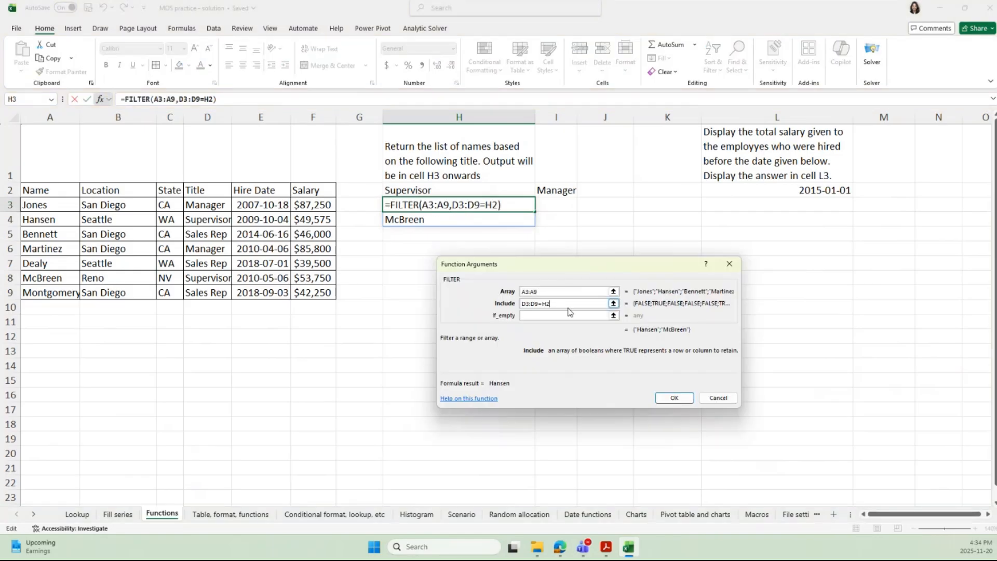
{"action": "type", "text": "+"}
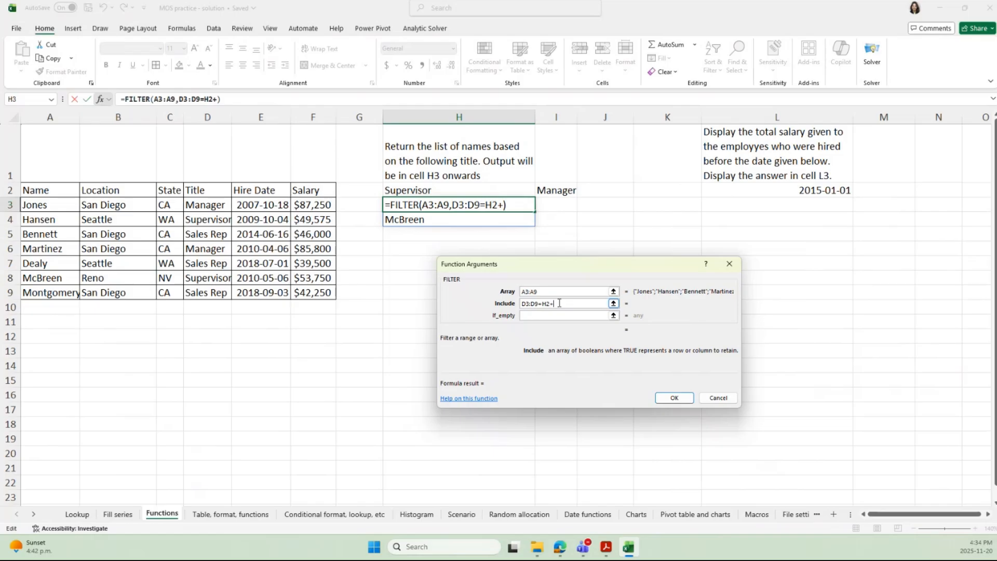
{"action": "left_click_drag", "start_coordinate": [199, 207], "coordinate": [218, 287]}
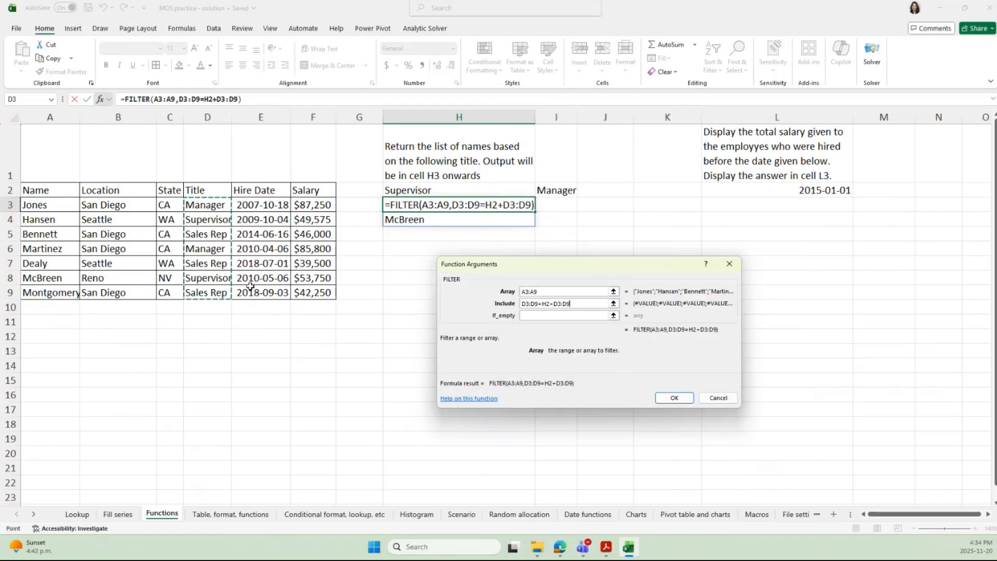
{"action": "type", "text": "="}
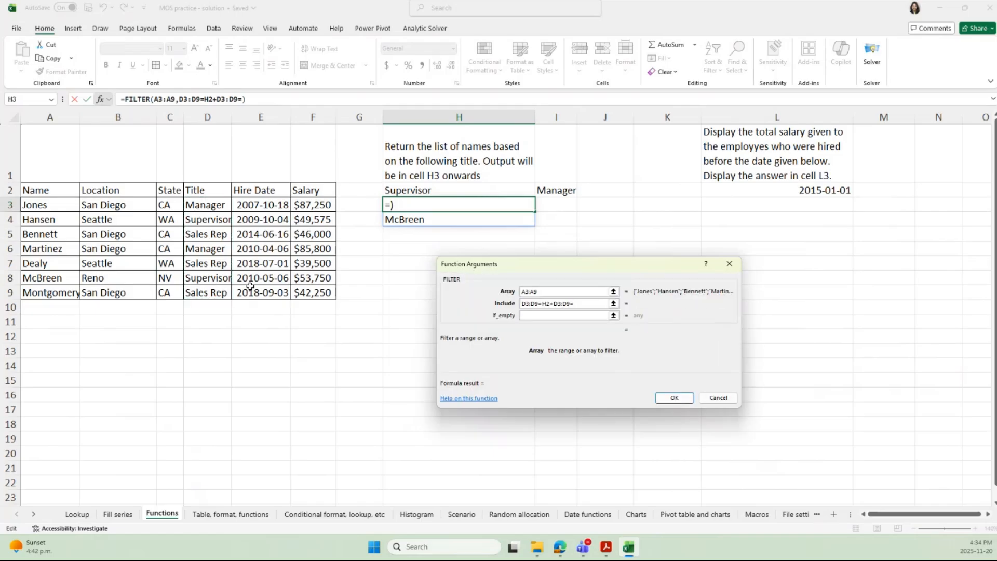
{"action": "left_click", "coordinate": [542, 190]}
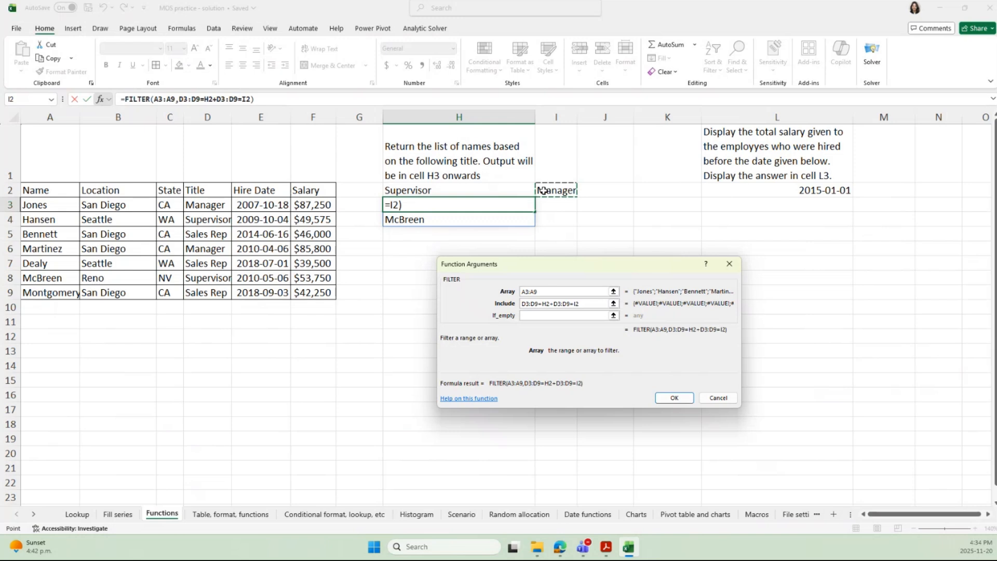
- Try enclosing each Include condition in quotation marks, as "D3:D9=H2"+"D3:D9=I2", and apply the formula in H3
{"action": "left_click", "coordinate": [550, 303]}
{"action": "type", "text": "\""}
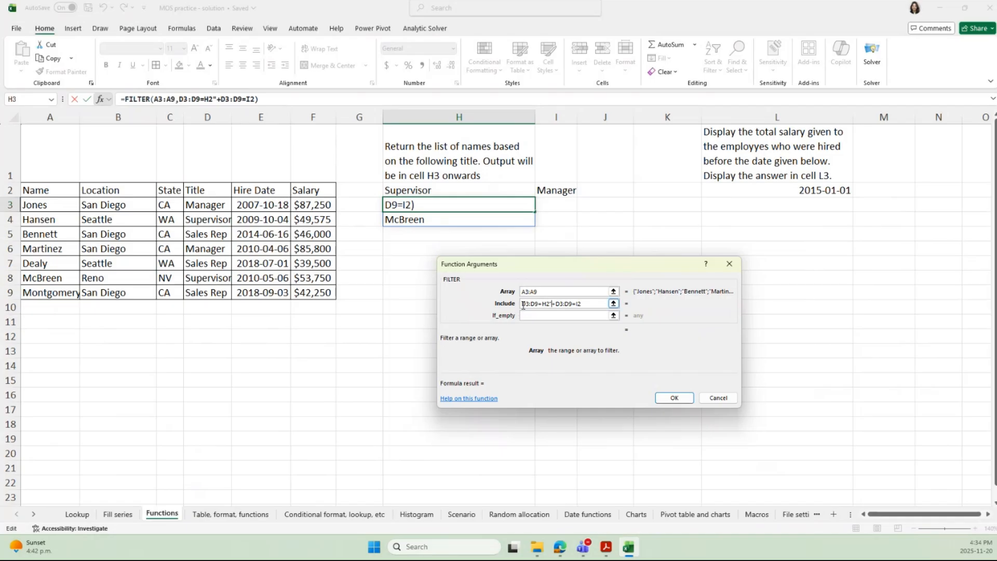
{"action": "type", "text": "\""}
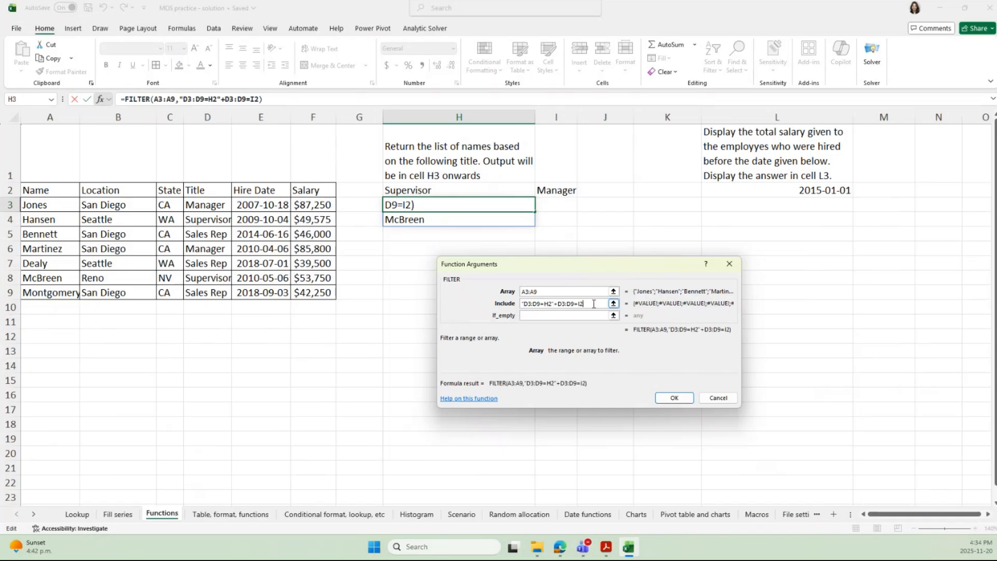
{"action": "type", "text": "\"\""}
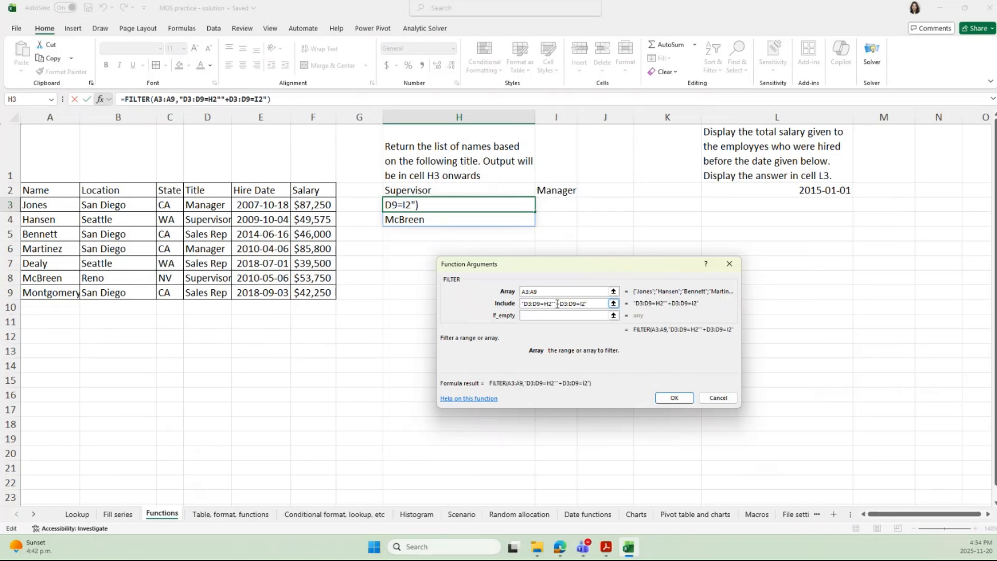
{"action": "key", "text": "BackSpace"}
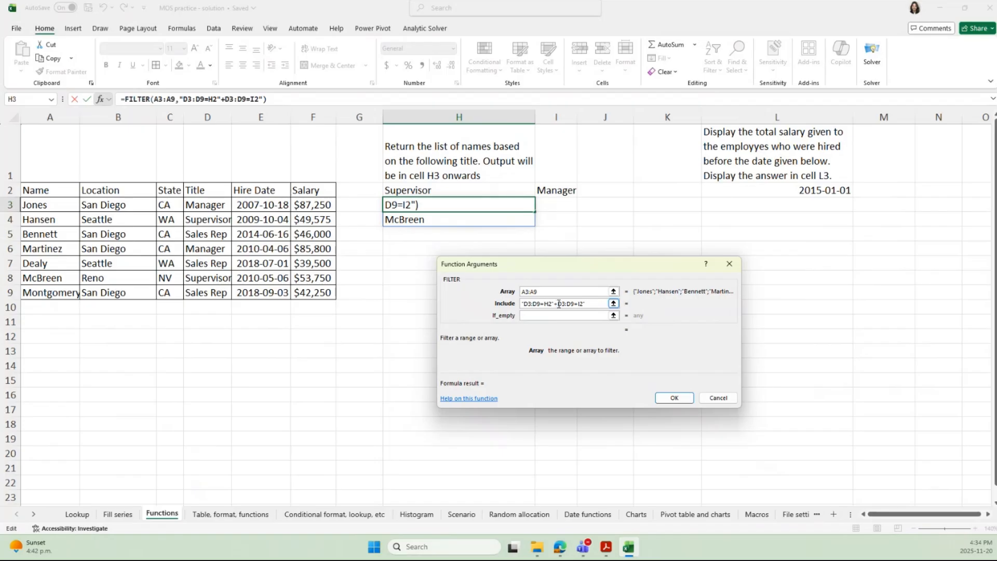
{"action": "left_click", "coordinate": [559, 304]}
{"action": "type", "text": "\""}
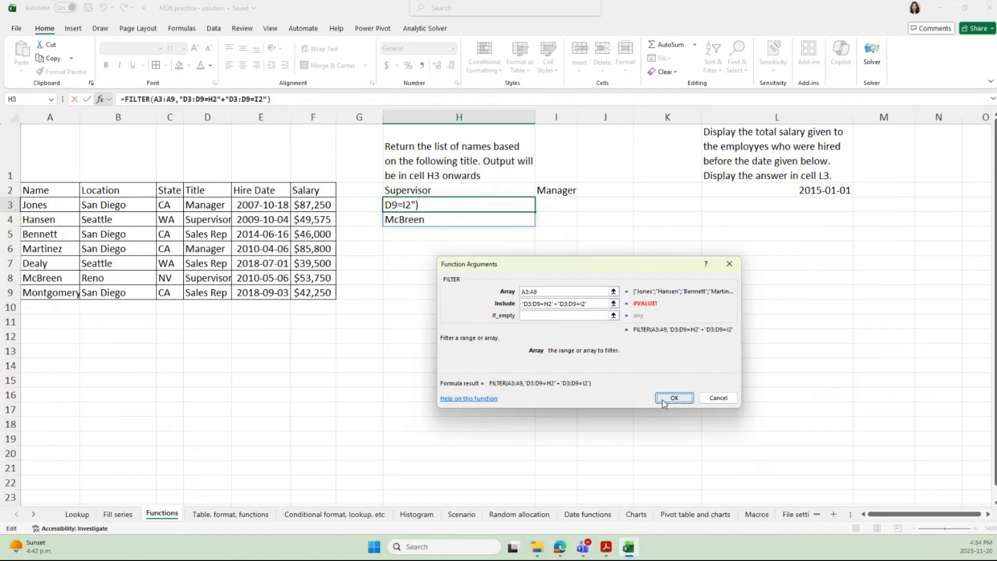
{"action": "left_click", "coordinate": [669, 398]}
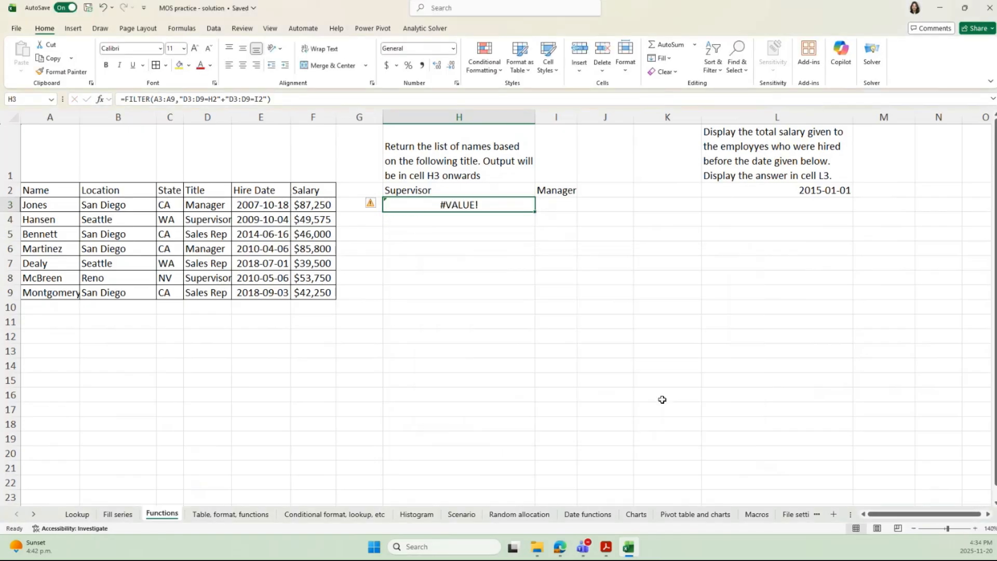
- Replace the Include argument of the FILTER formula in H3 with the parenthesised condition (D3:D9=I2)
{"action": "left_click", "coordinate": [103, 98]}
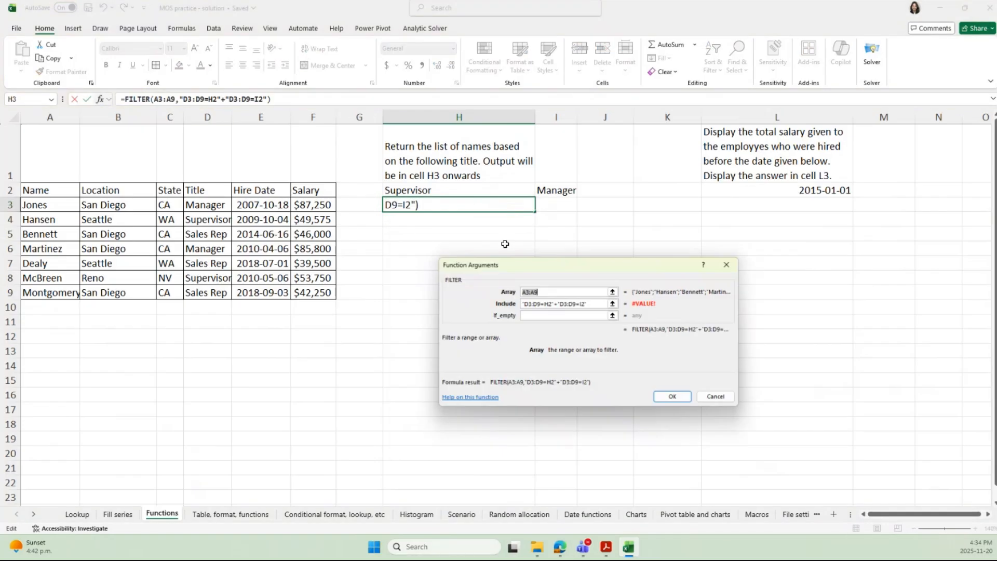
{"action": "left_click", "coordinate": [592, 304]}
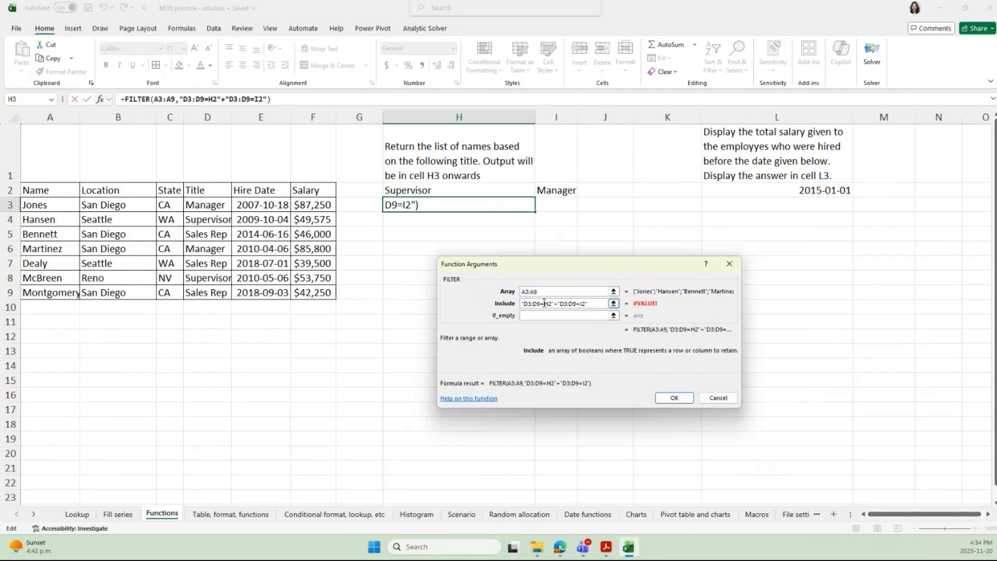
{"action": "left_click_drag", "start_coordinate": [595, 304], "coordinate": [519, 304]}
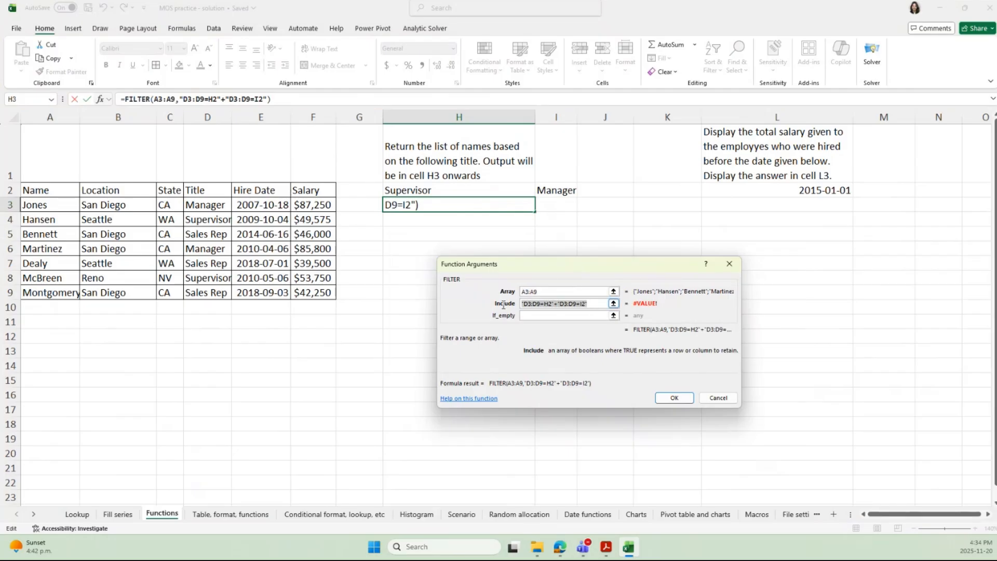
{"action": "left_click", "coordinate": [538, 291]}
{"action": "key", "text": "Delete"}
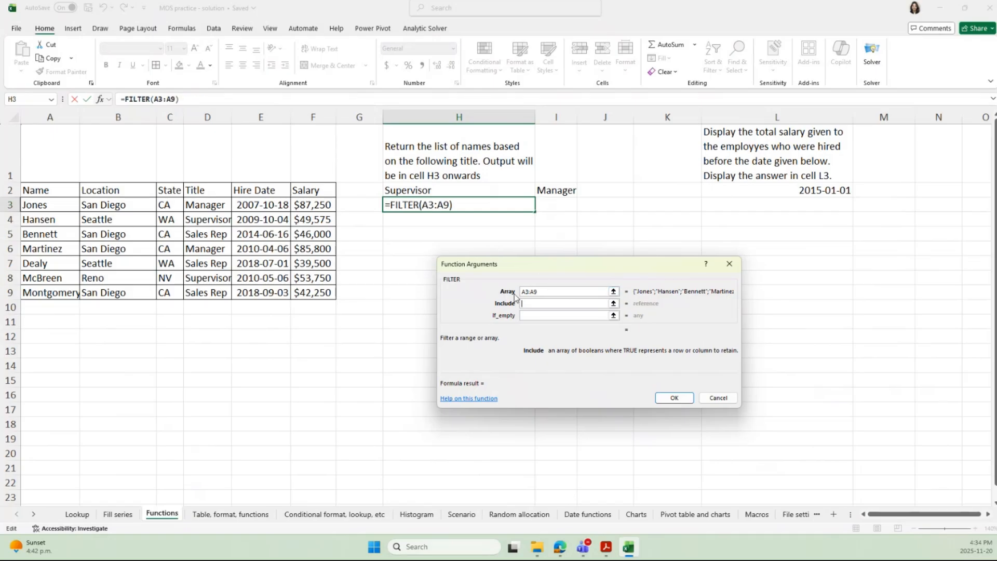
{"action": "left_click_drag", "start_coordinate": [220, 206], "coordinate": [220, 293]}
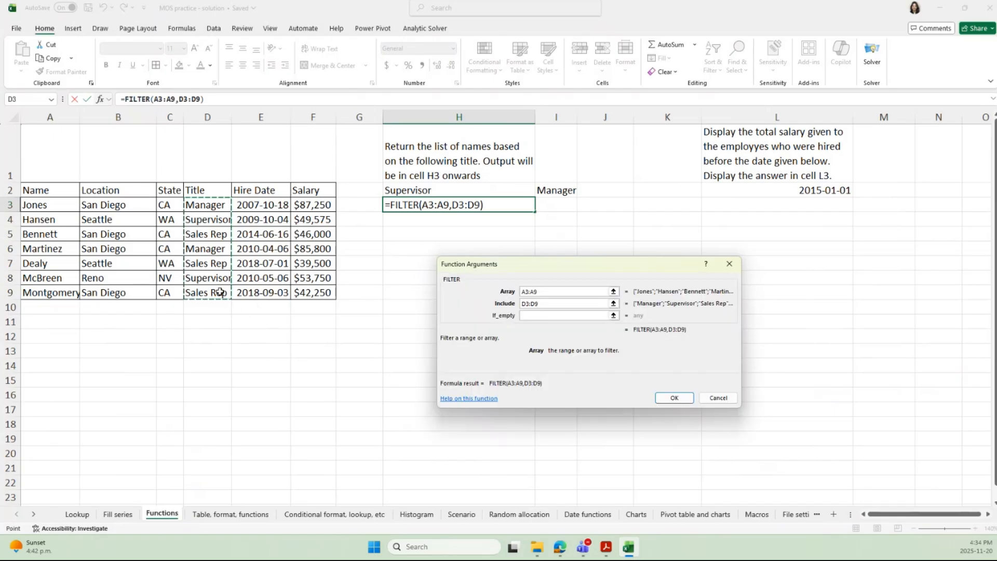
{"action": "type", "text": "="}
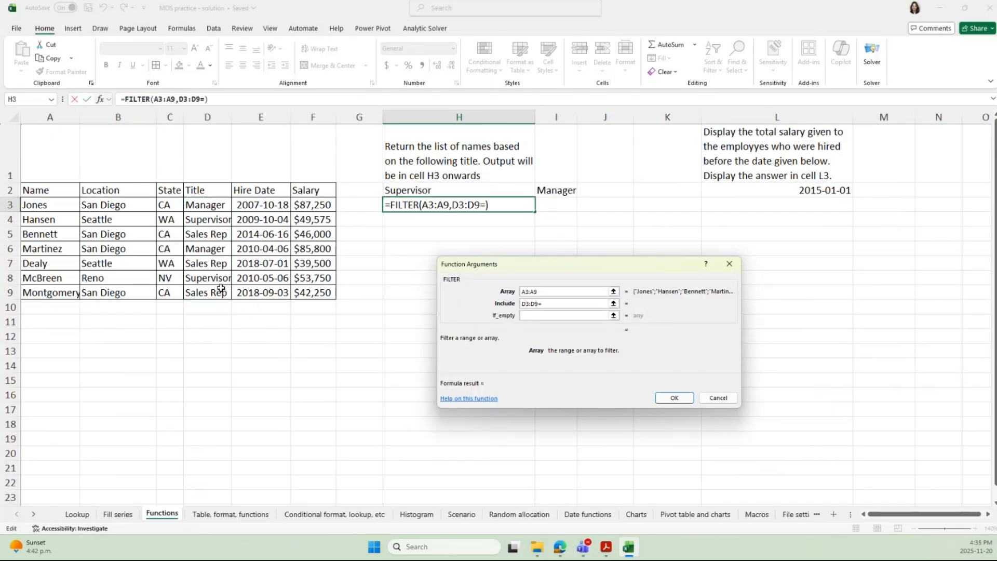
{"action": "left_click", "coordinate": [556, 192]}
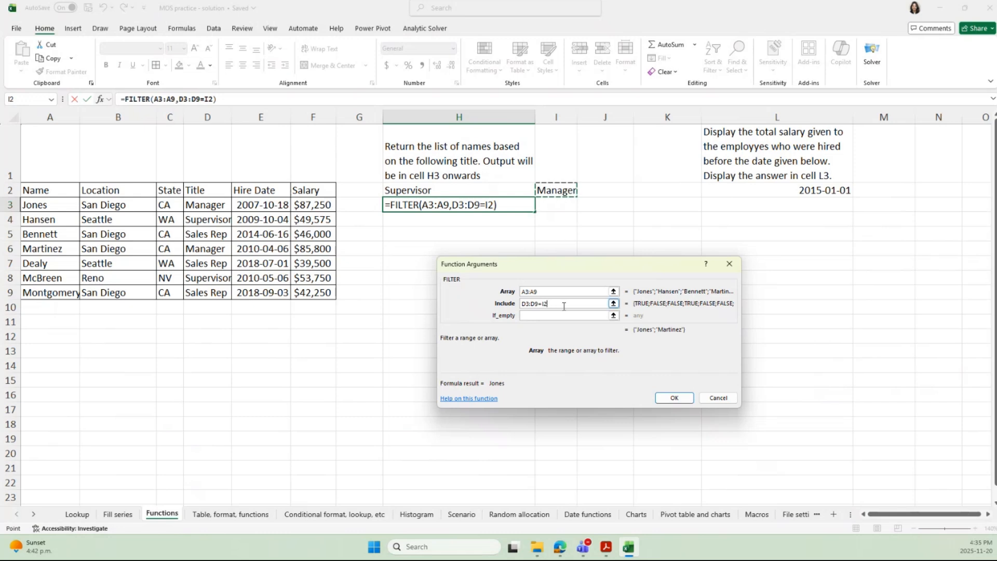
{"action": "type", "text": ")"}
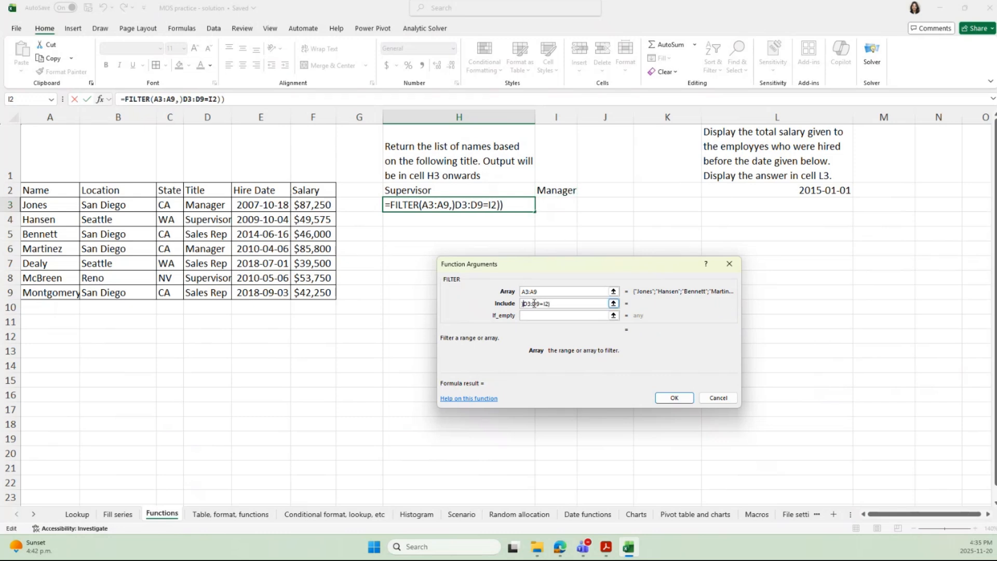
{"action": "type", "text": "("}
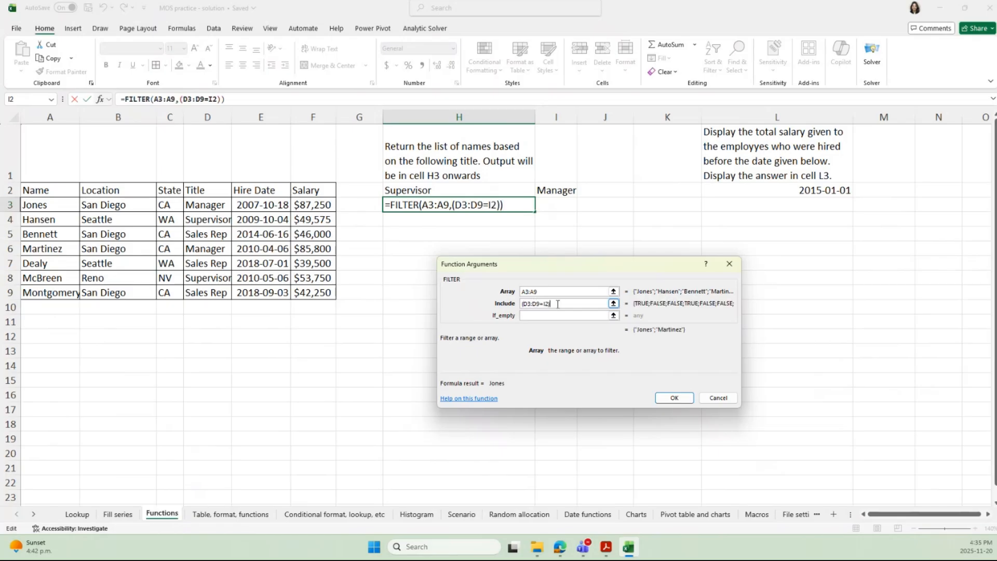
- Add the second condition +(D3:D9=H2) to the Include argument and apply the FILTER formula
{"action": "type", "text": "+"}
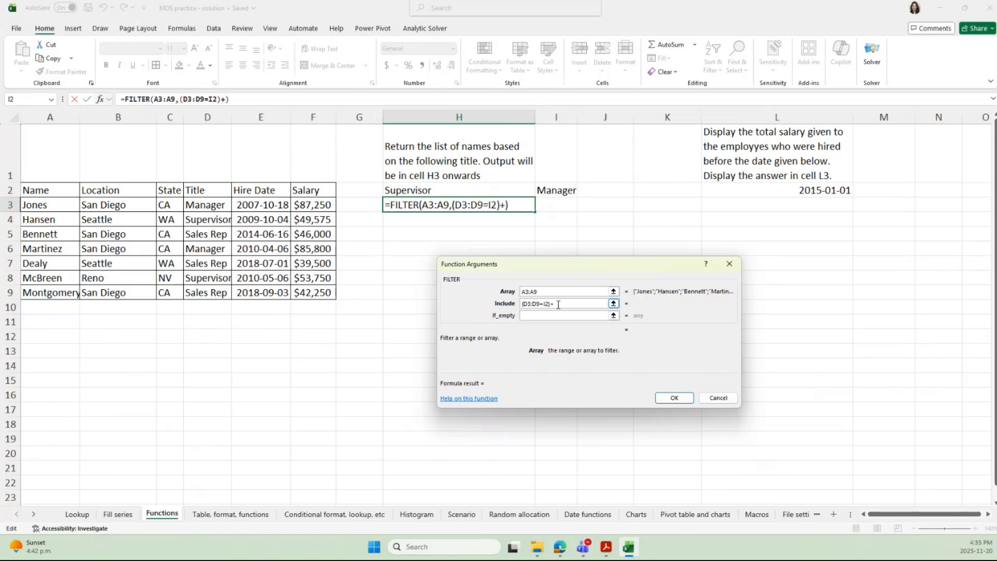
{"action": "left_click_drag", "start_coordinate": [208, 209], "coordinate": [210, 289]}
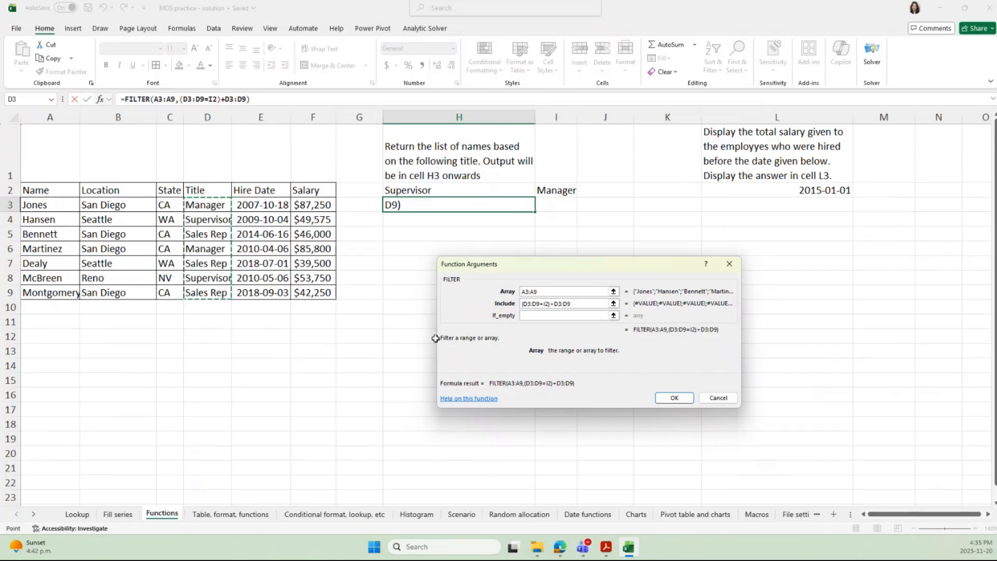
{"action": "type", "text": "="}
{"action": "left_click", "coordinate": [555, 303]}
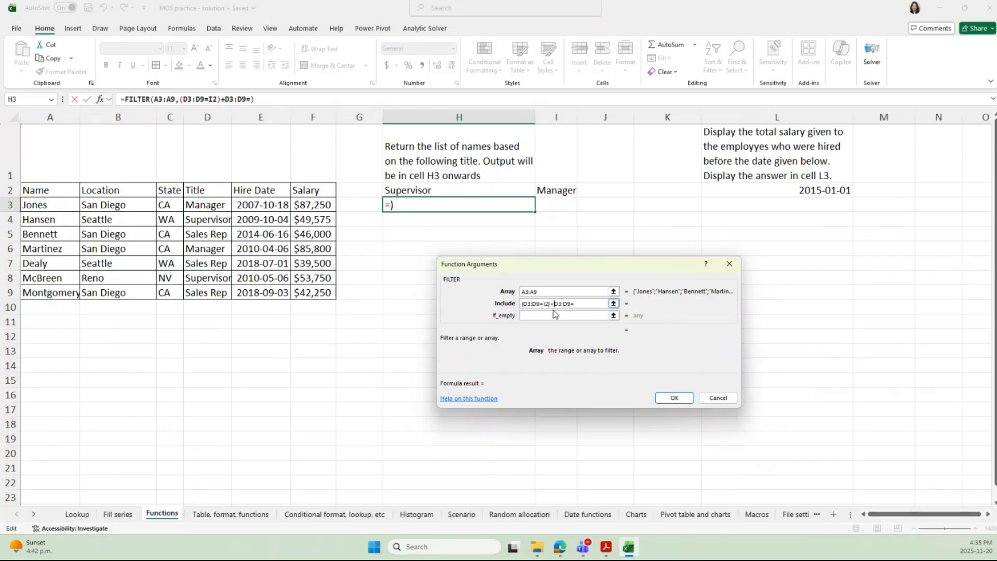
{"action": "type", "text": "("}
{"action": "left_click", "coordinate": [478, 190]}
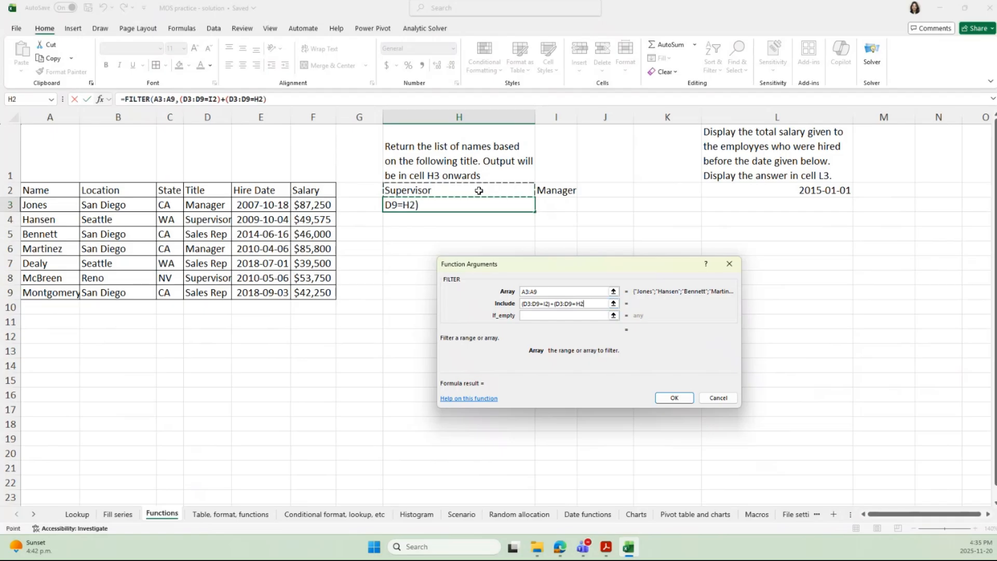
{"action": "type", "text": ")"}
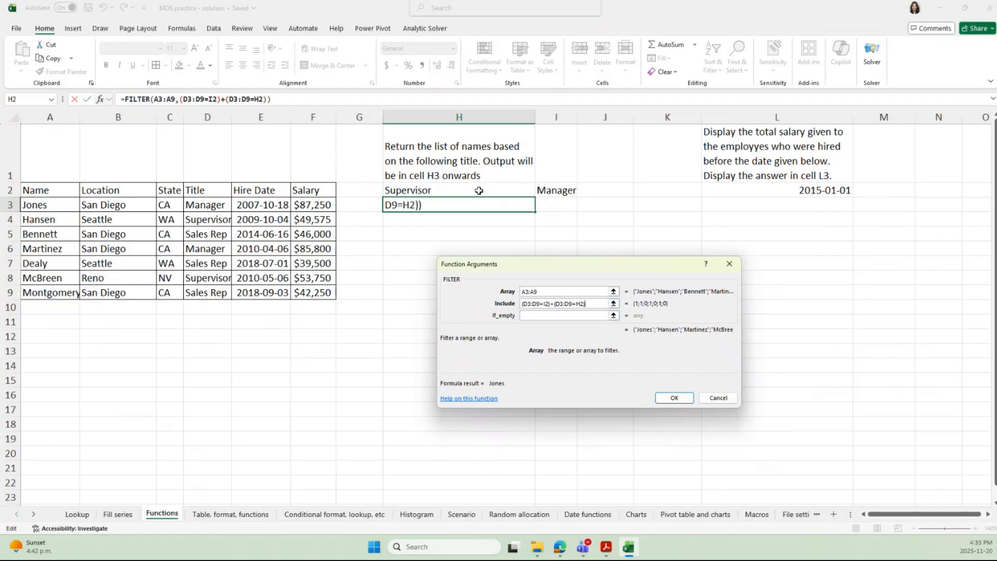
{"action": "left_click", "coordinate": [686, 402]}
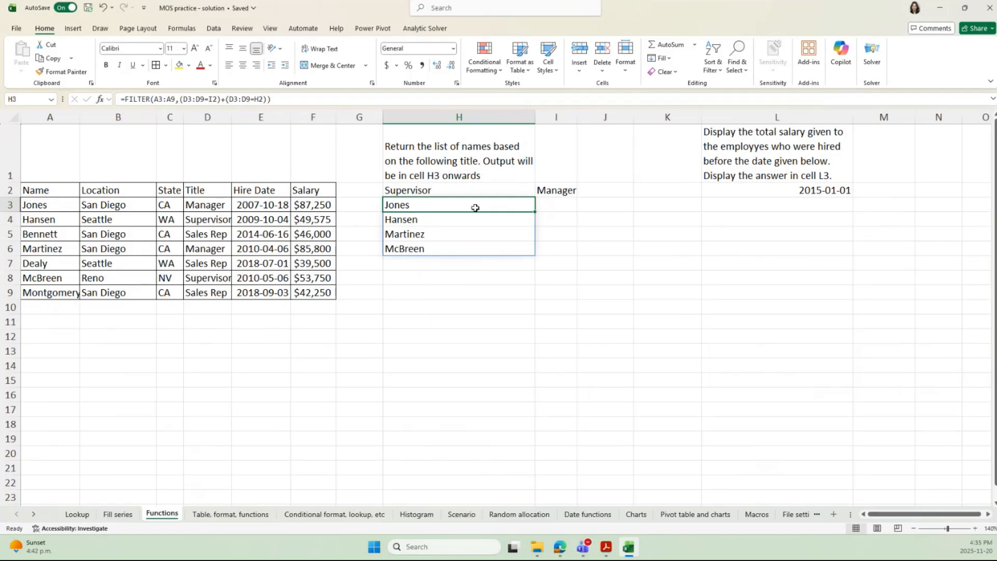
- Check the two title criteria in H2 and I2 against the filtered name list
{"action": "left_click", "coordinate": [468, 190]}
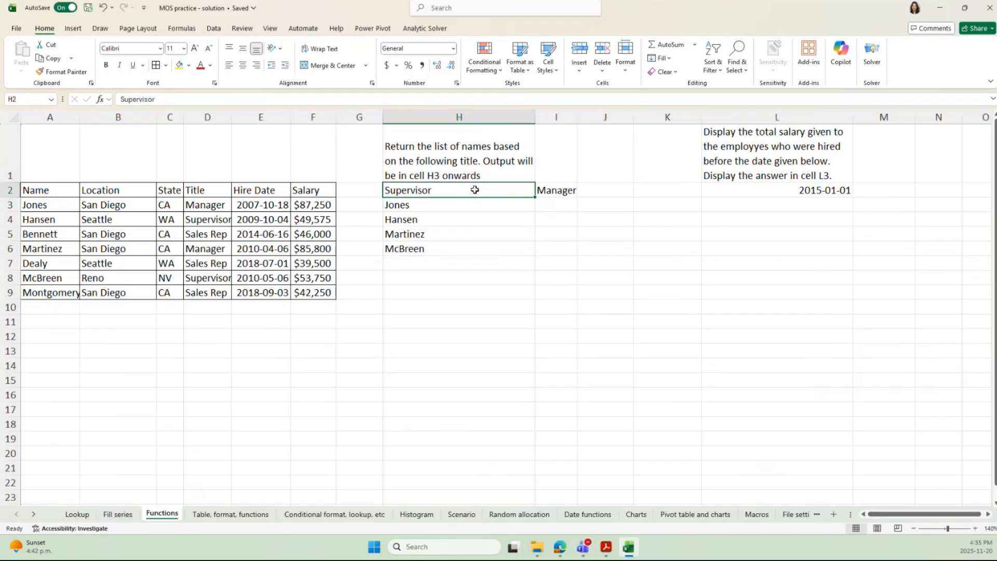
{"action": "left_click", "coordinate": [565, 191]}
{"action": "left_click", "coordinate": [498, 193]}
{"action": "left_click", "coordinate": [543, 191]}
- Append a third condition, +(E3:E9), covering the hire dates to the Include argument of the FILTER formula in H3
{"action": "left_click", "coordinate": [457, 204]}
{"action": "key", "text": "F2"}
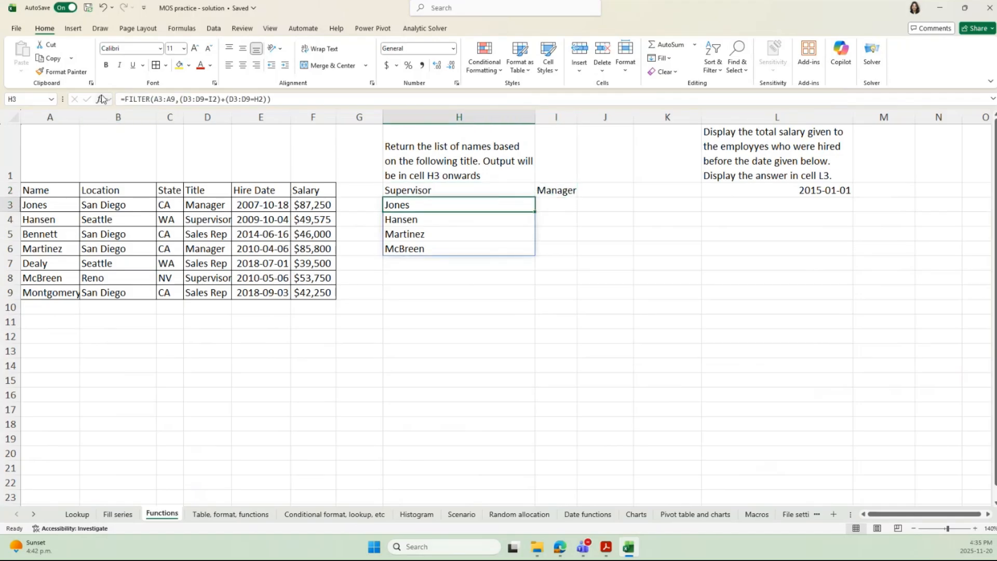
{"action": "key", "text": "shift+F3"}
{"action": "left_click", "coordinate": [553, 302]}
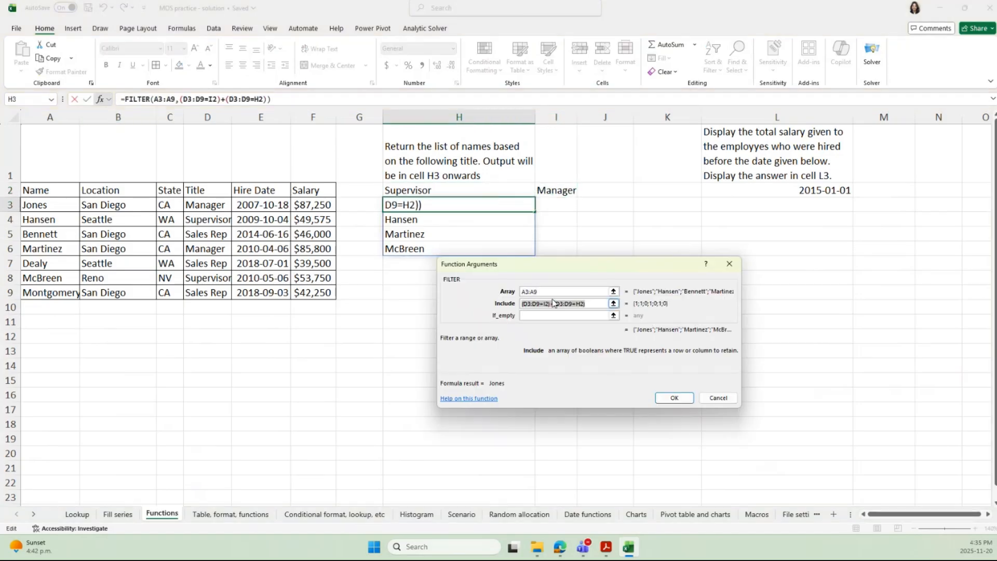
{"action": "left_click", "coordinate": [589, 306]}
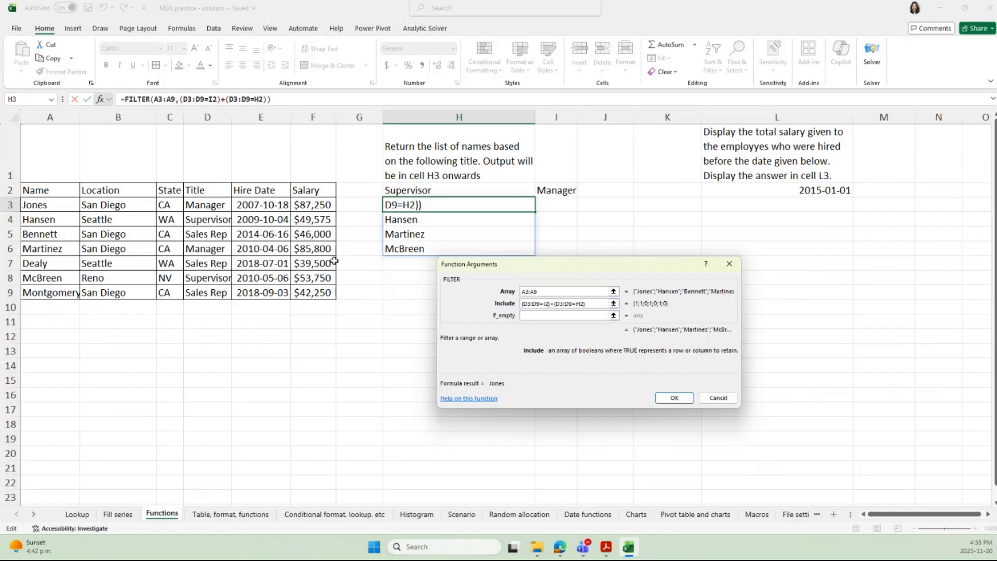
{"action": "type", "text": "+(E3"}
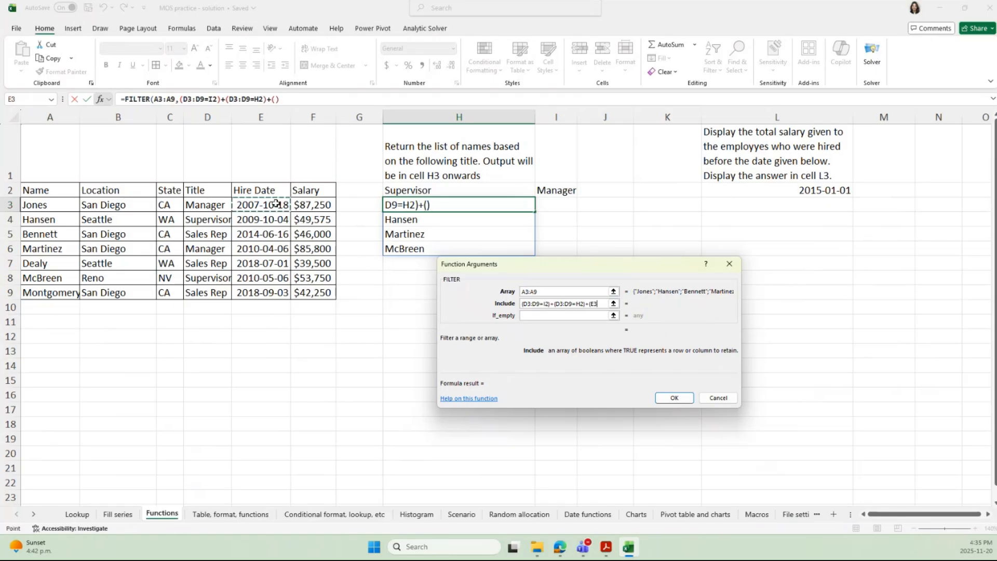
{"action": "left_click_drag", "start_coordinate": [263, 204], "coordinate": [279, 290]}
{"action": "type", "text": ")"}
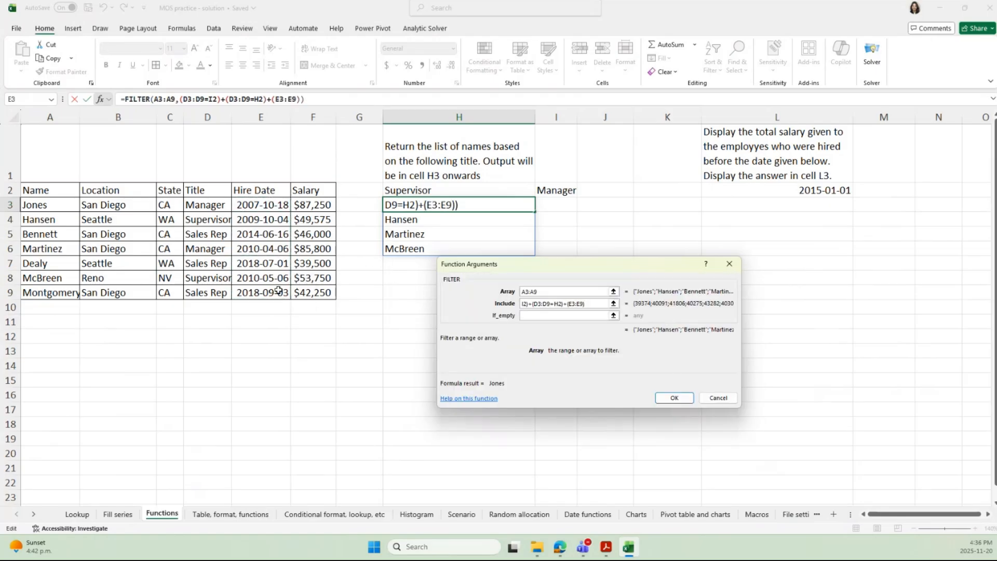
{"action": "type", "text": "="}
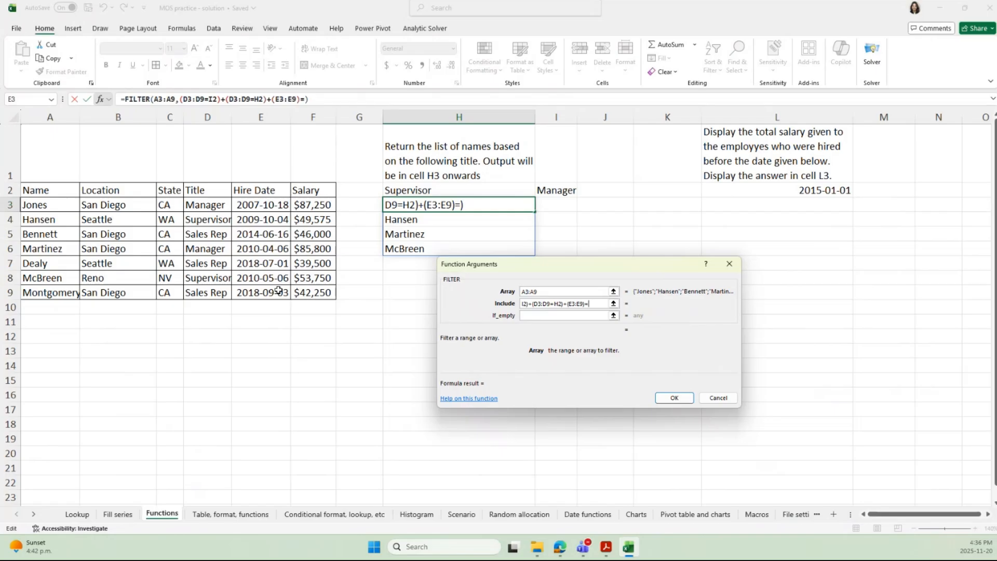
{"action": "left_click", "coordinate": [263, 206]}
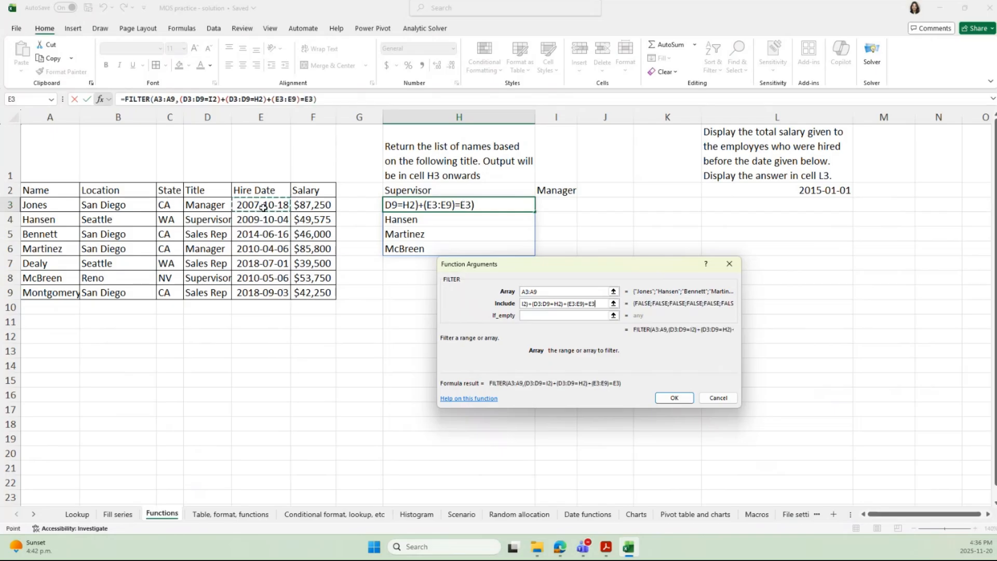
{"action": "key", "text": "BackSpace"}
{"action": "key", "text": "BackSpace"}
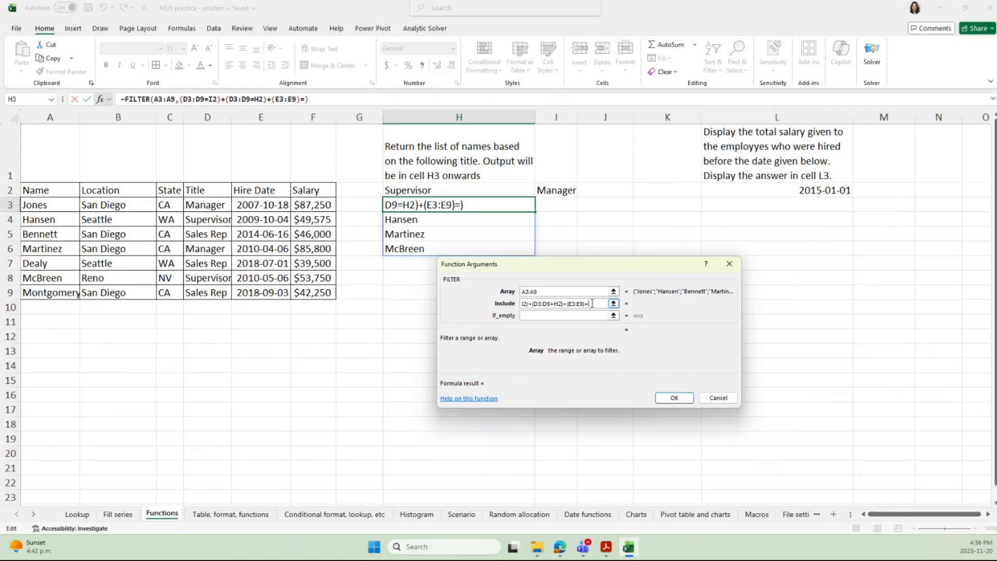
{"action": "key", "text": "BackSpace"}
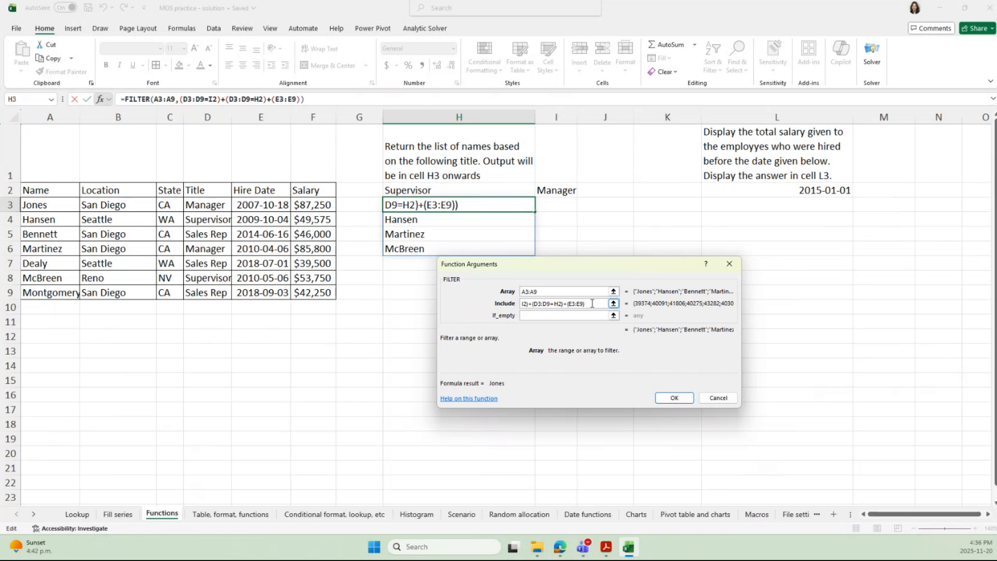
- Try comparing the hire-date condition with >2007-10-18 in the Include argument and apply the FILTER formula
{"action": "type", "text": ">"}
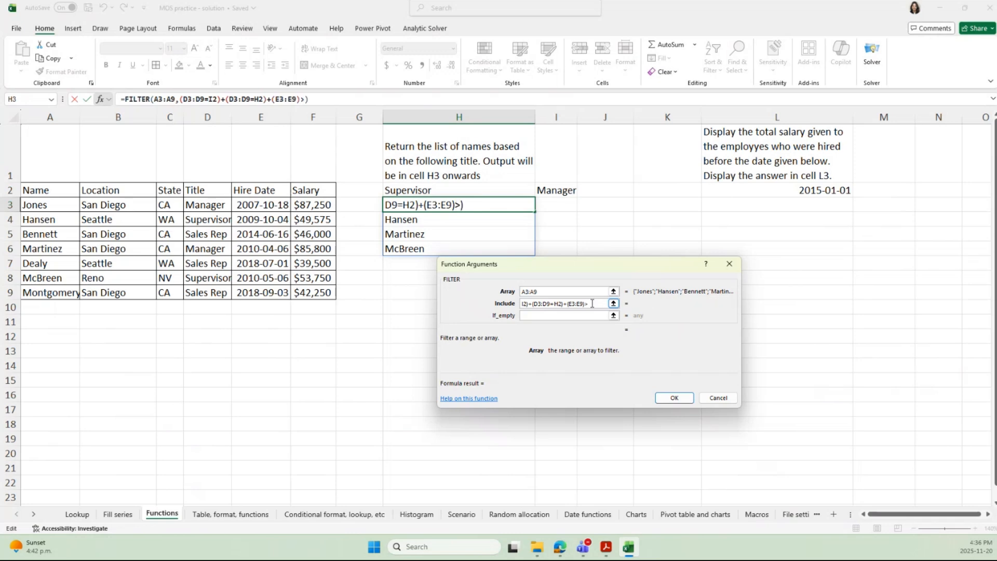
{"action": "type", "text": "2007"}
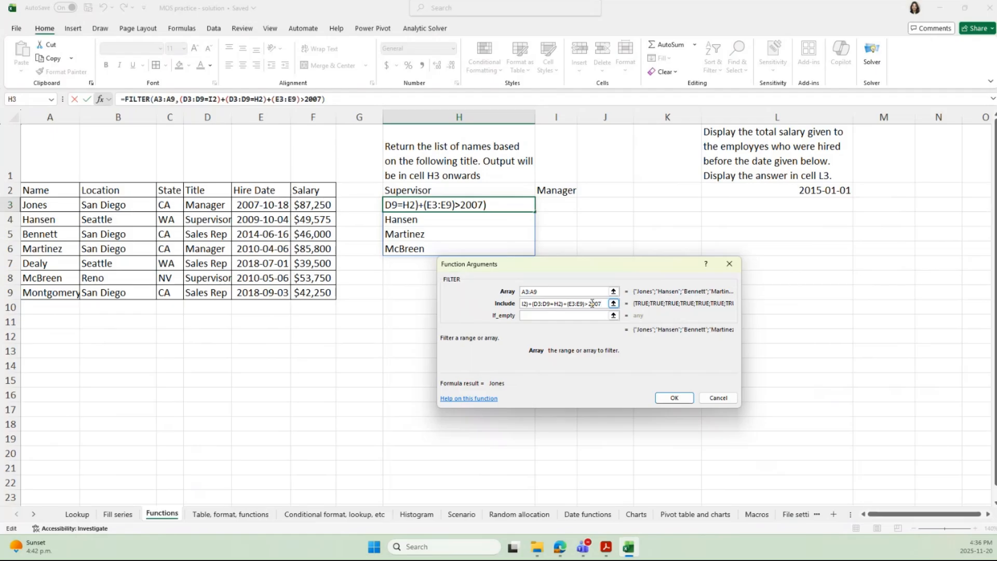
{"action": "type", "text": "-10"}
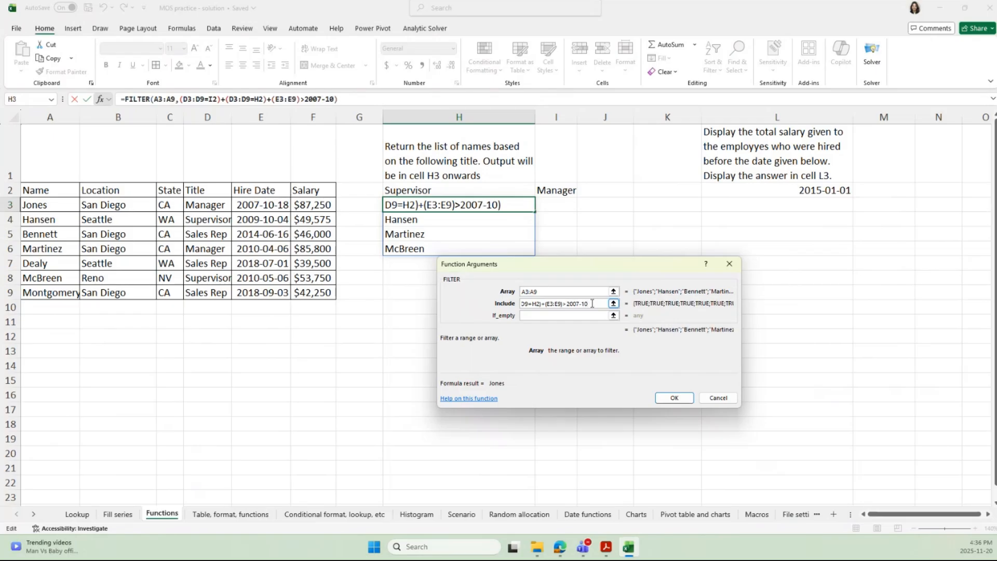
{"action": "type", "text": "-18"}
{"action": "left_click", "coordinate": [674, 398]}
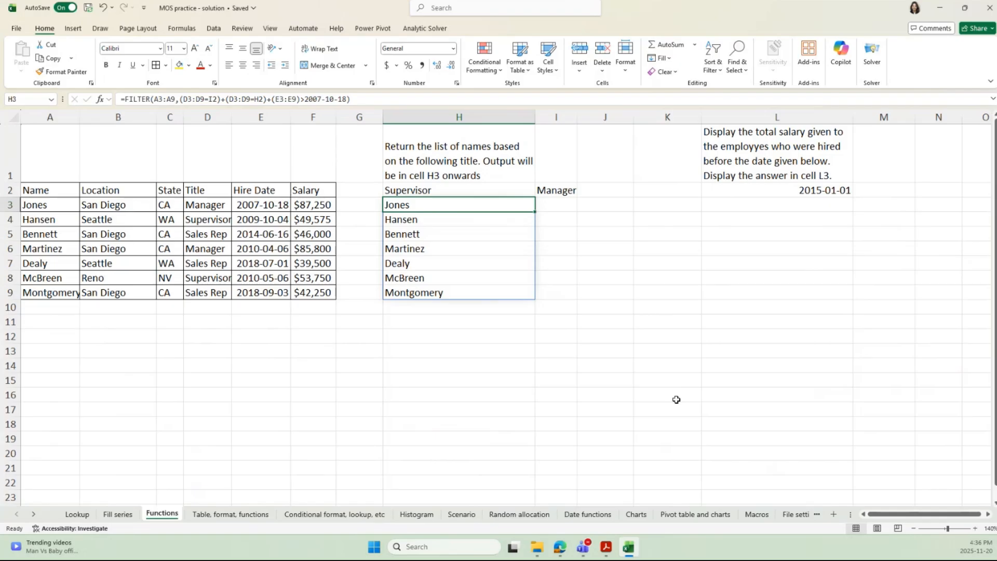
- Check the hire dates in E3:E9 against the filtered name list in column H
{"action": "left_click_drag", "start_coordinate": [264, 204], "coordinate": [265, 289]}
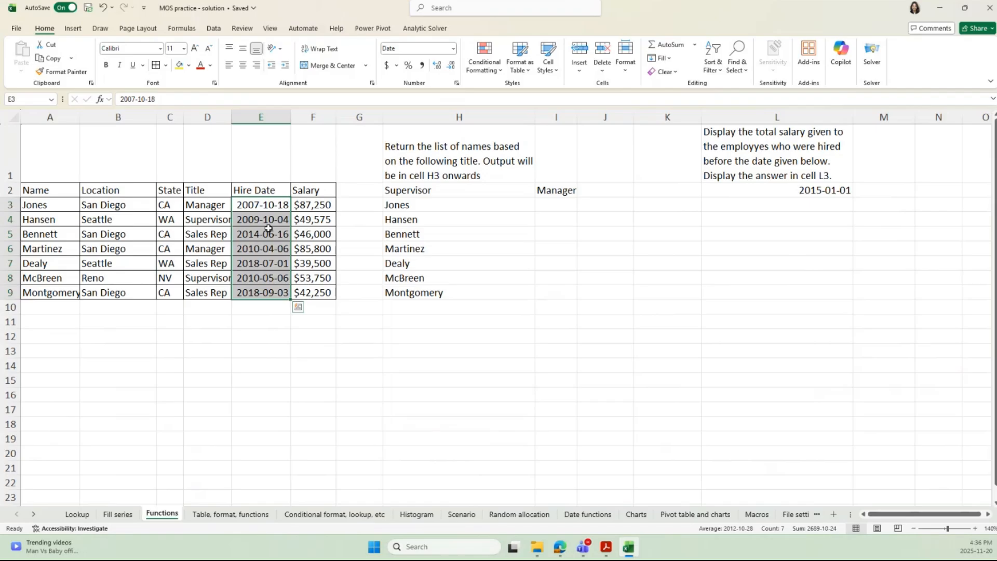
{"action": "left_click_drag", "start_coordinate": [406, 190], "coordinate": [439, 292]}
{"action": "left_click", "coordinate": [454, 200]}
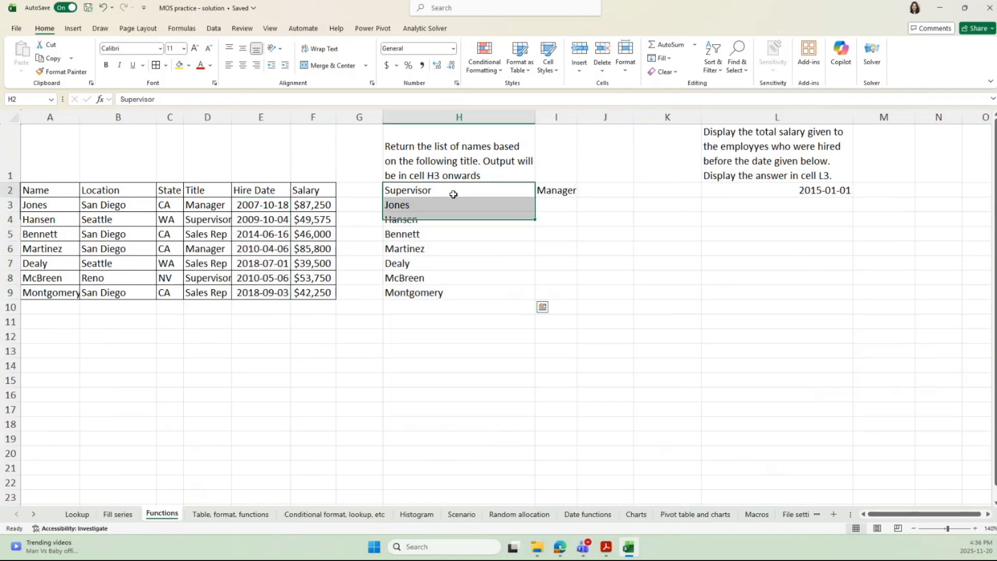
- Clear the Manager criterion from cell I2
{"action": "left_click", "coordinate": [540, 190]}
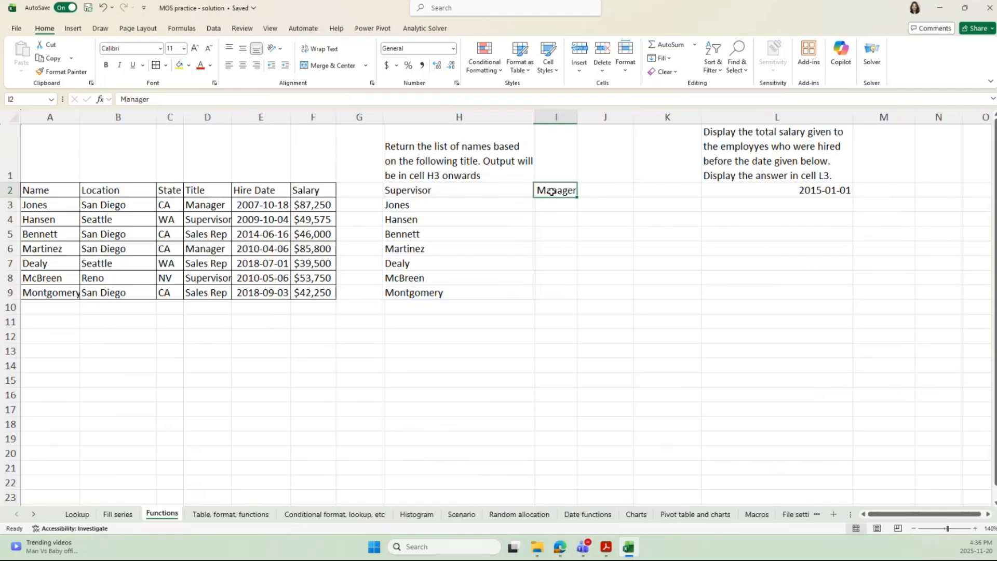
{"action": "type", "text": "\\"}
{"action": "key", "text": "BackSpace"}
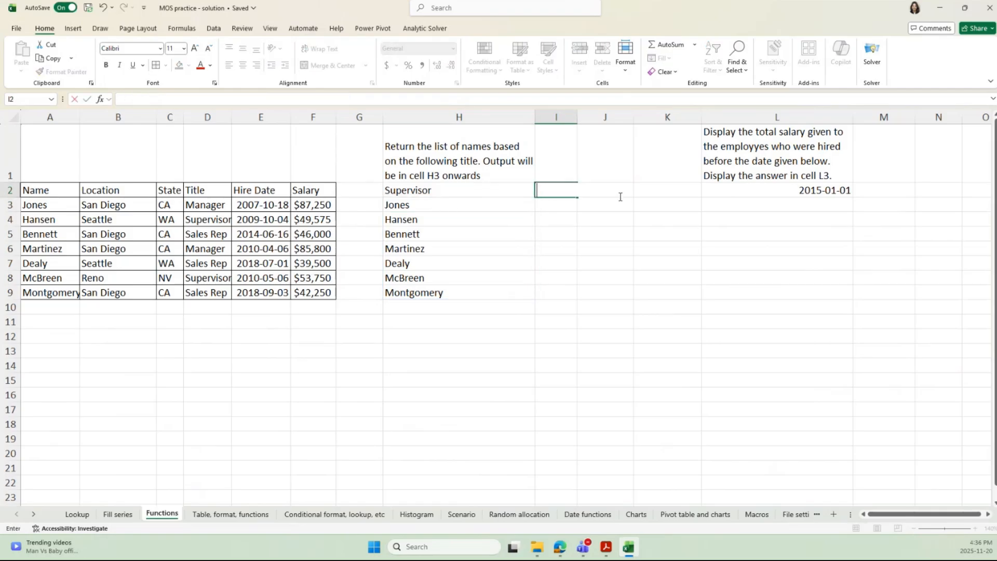
{"action": "left_click", "coordinate": [556, 206]}
- Remove the (D3:D9=I2)+ and +(E3:E9) conditions from the FILTER formula in H3 and apply it
{"action": "left_click", "coordinate": [430, 207]}
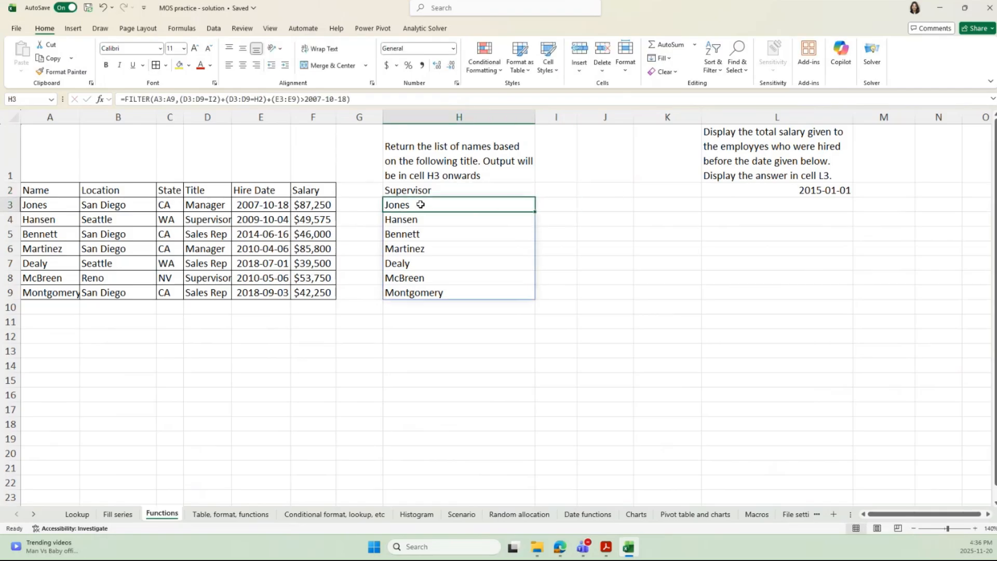
{"action": "left_click_drag", "start_coordinate": [421, 206], "coordinate": [419, 292]}
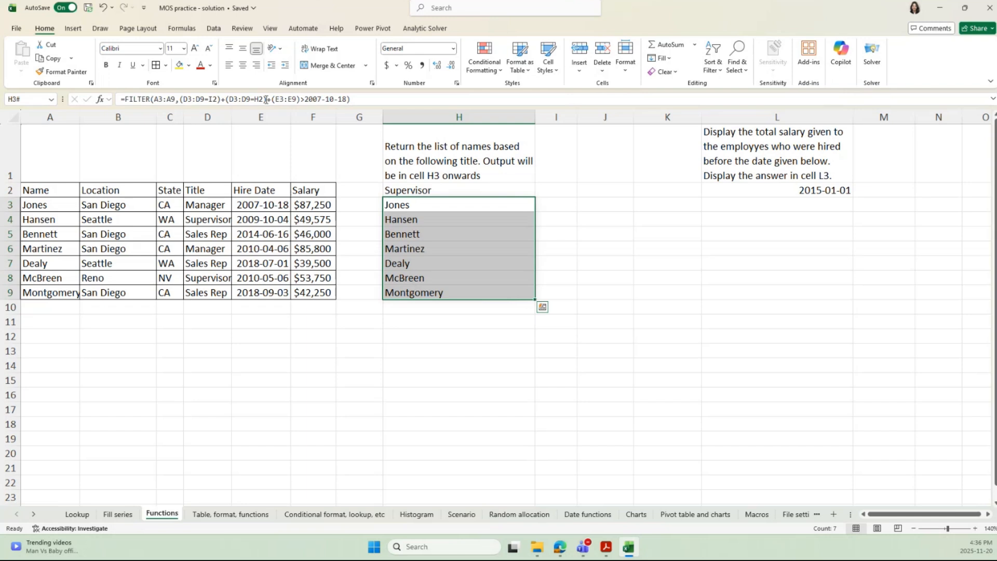
{"action": "left_click", "coordinate": [295, 99]}
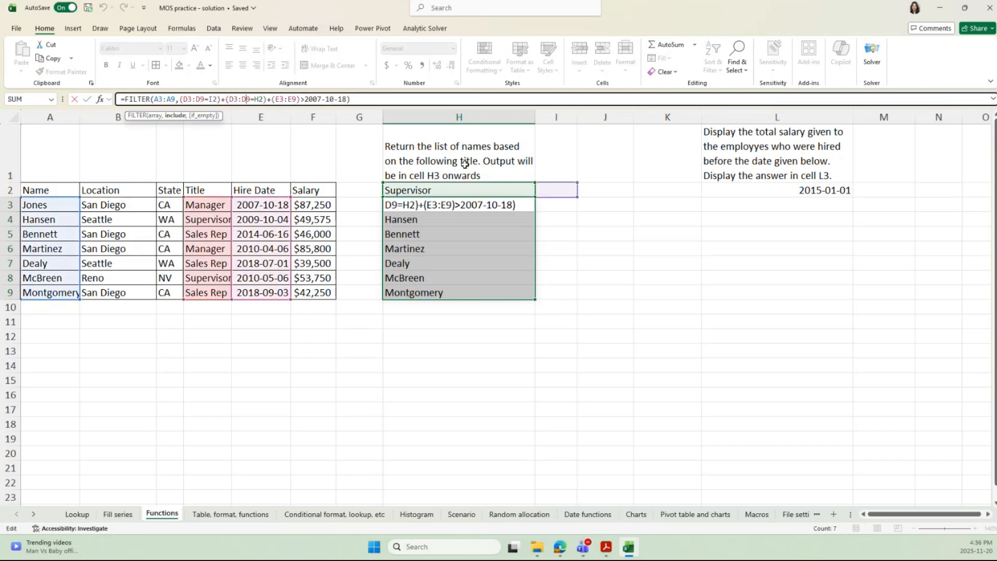
{"action": "left_click", "coordinate": [225, 99]}
{"action": "left_click_drag", "start_coordinate": [225, 99], "coordinate": [179, 98]}
{"action": "key", "text": "BackSpace"}
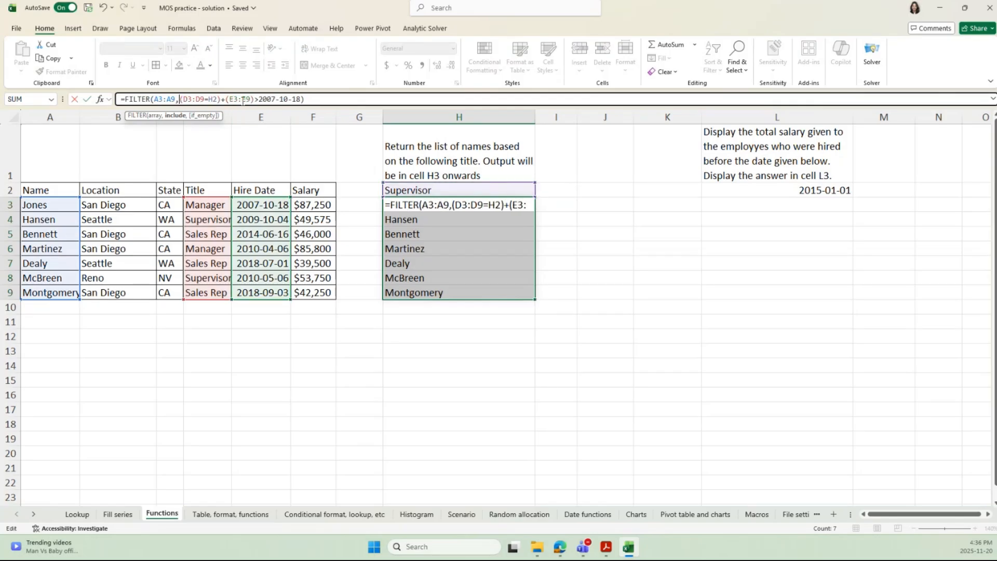
{"action": "left_click_drag", "start_coordinate": [255, 98], "coordinate": [220, 98]}
{"action": "key", "text": "BackSpace"}
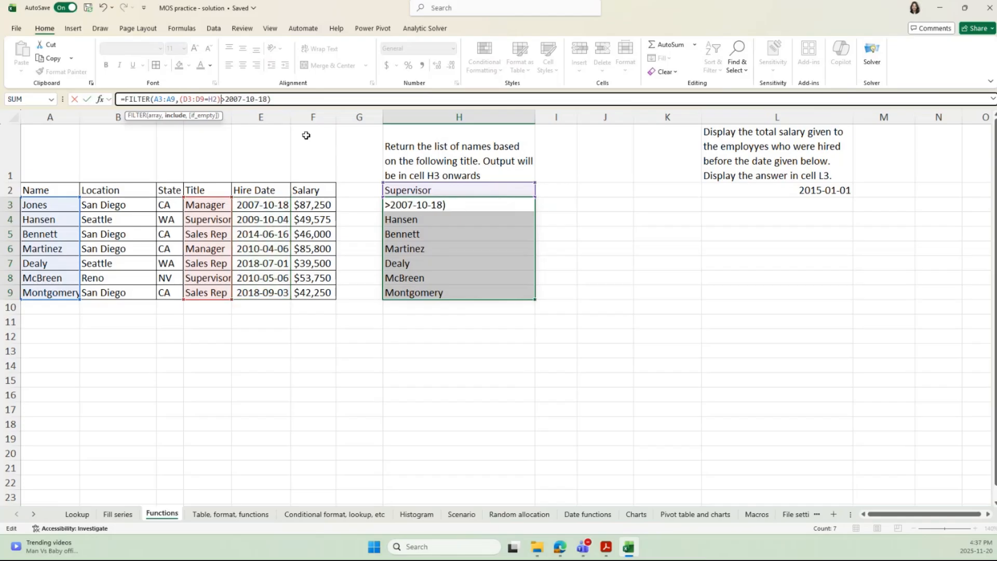
{"action": "key", "text": "Return"}
{"action": "left_click", "coordinate": [586, 230]}
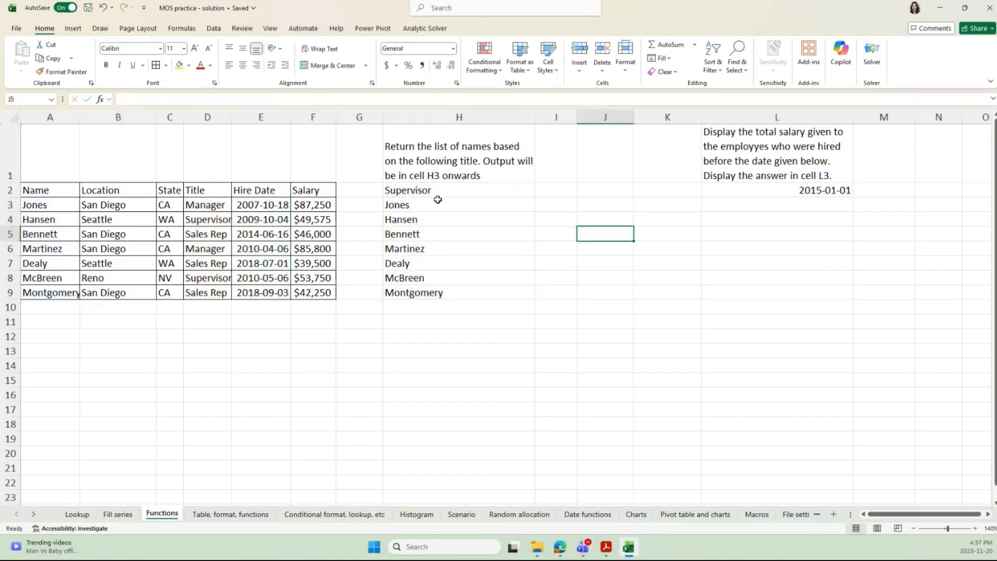
- Delete the >2007-10-18 comparison so the formula in H3 reads =FILTER(A3:A9,(D3:D9=H2))
{"action": "left_click", "coordinate": [439, 203]}
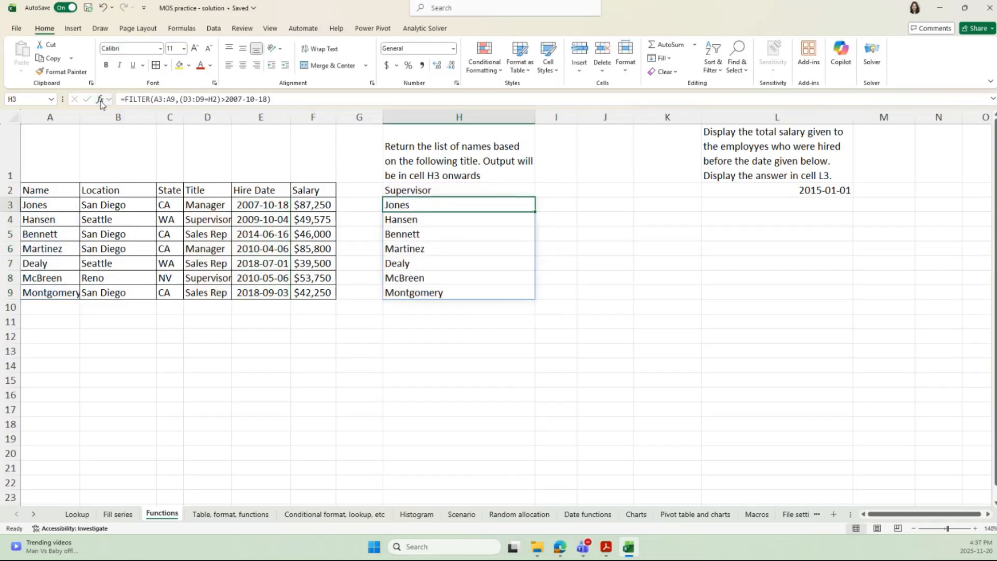
{"action": "left_click", "coordinate": [268, 98]}
{"action": "left_click_drag", "start_coordinate": [268, 98], "coordinate": [221, 102]}
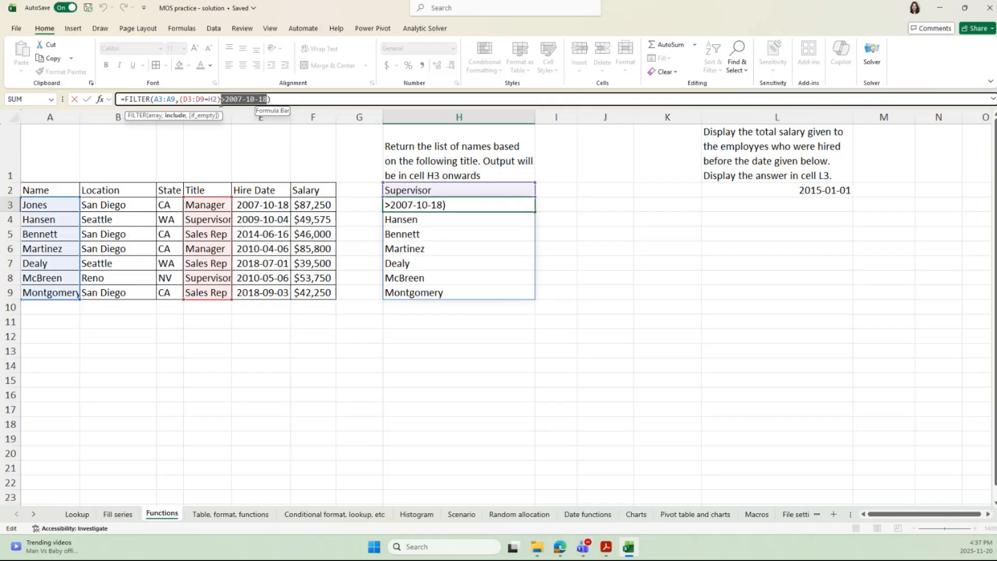
{"action": "key", "text": "BackSpace"}
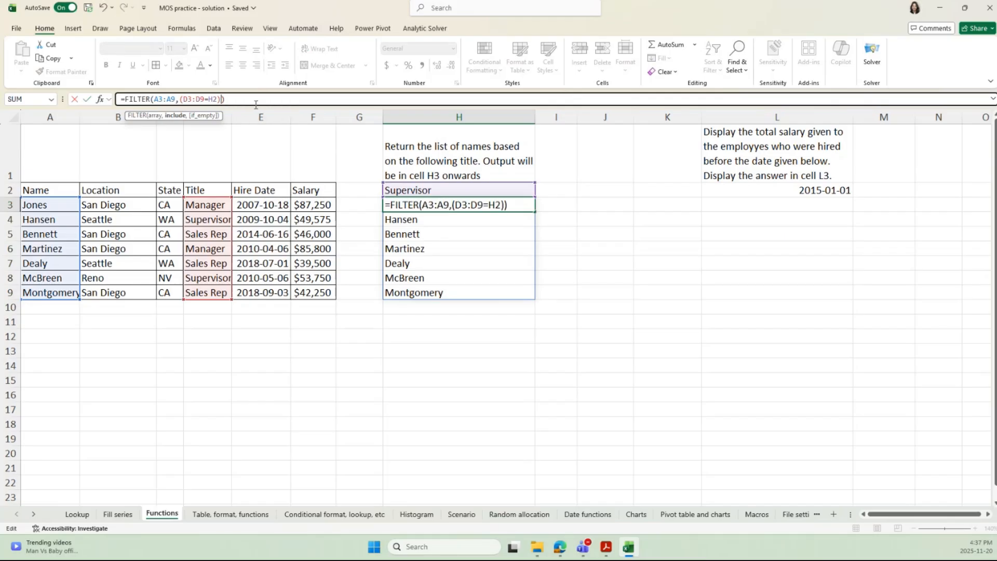
{"action": "key", "text": "Return"}
{"action": "left_click", "coordinate": [585, 260]}
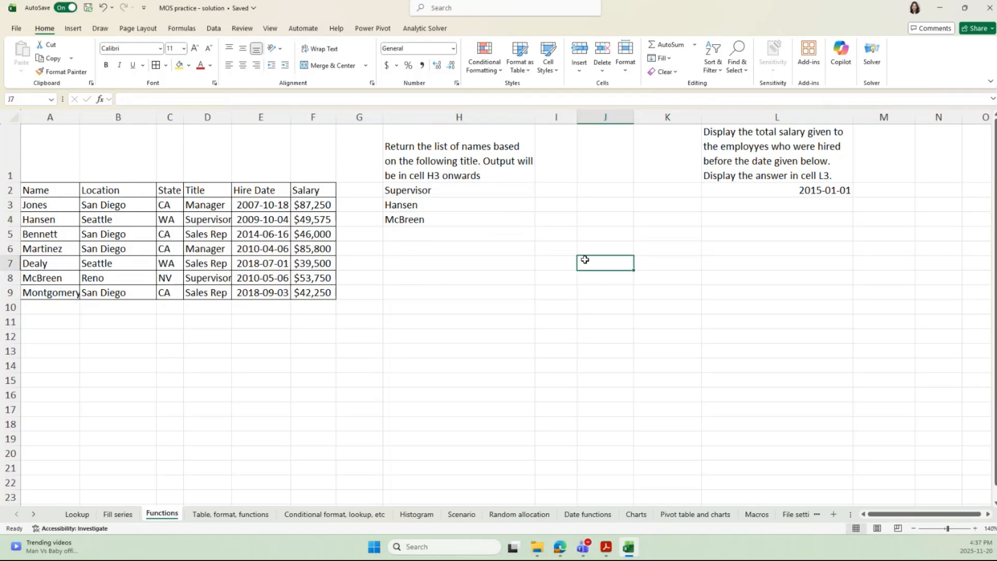
- Correct the misspelled word in the L1 task instructions to "employees"
{"action": "left_click", "coordinate": [777, 152]}
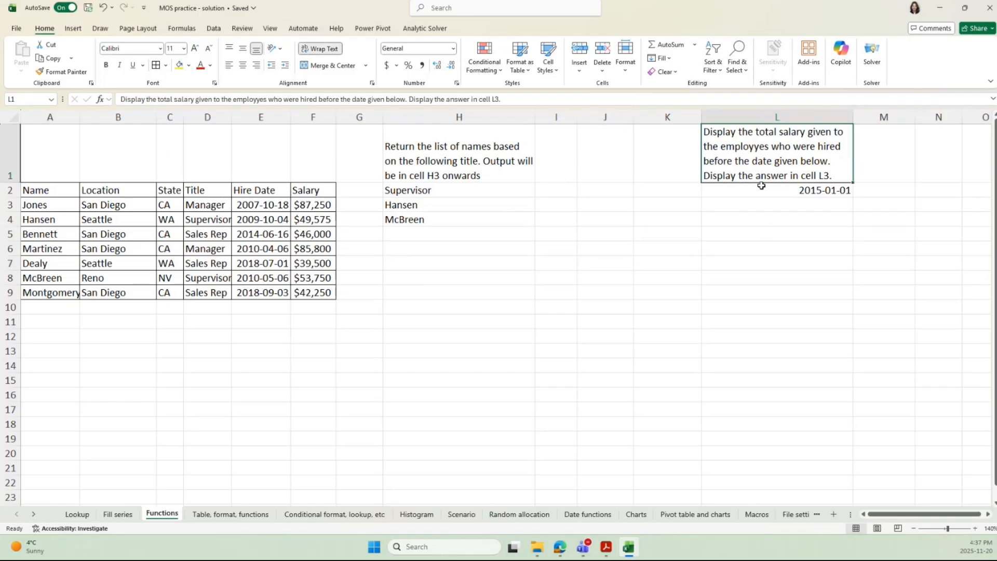
{"action": "double_click", "coordinate": [756, 146]}
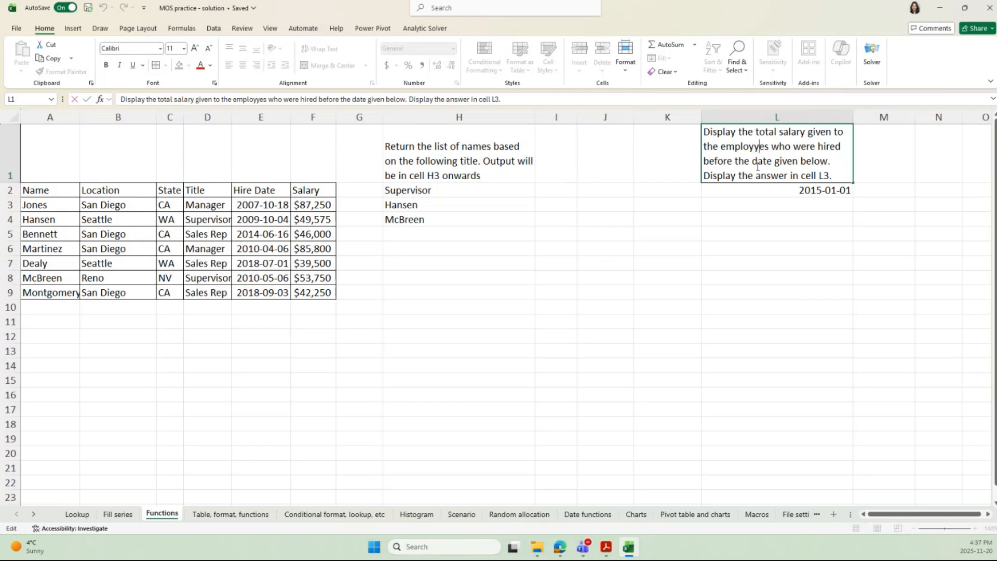
{"action": "key", "text": "BackSpace"}
{"action": "type", "text": "e"}
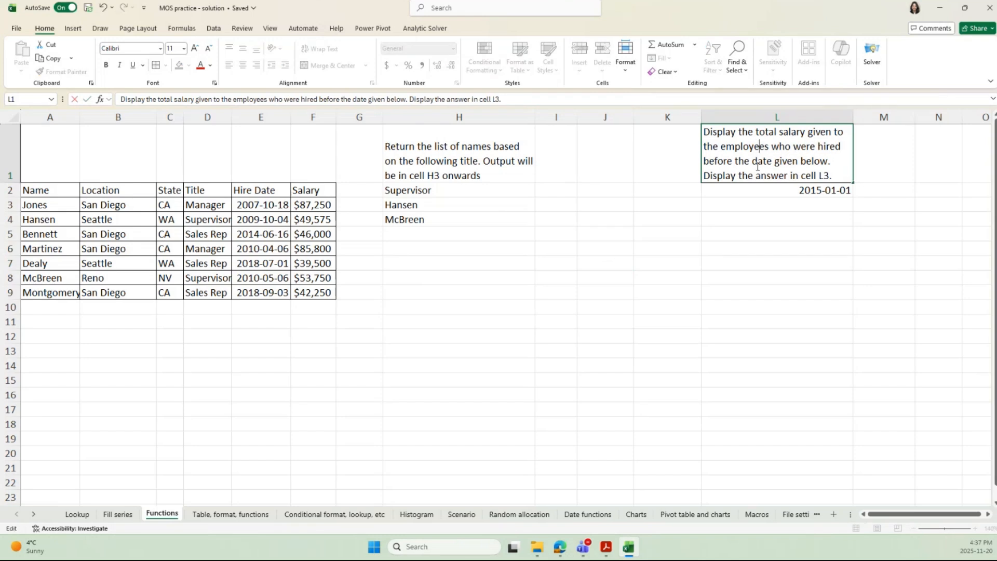
{"action": "key", "text": "Return"}
{"action": "key", "text": "Return"}
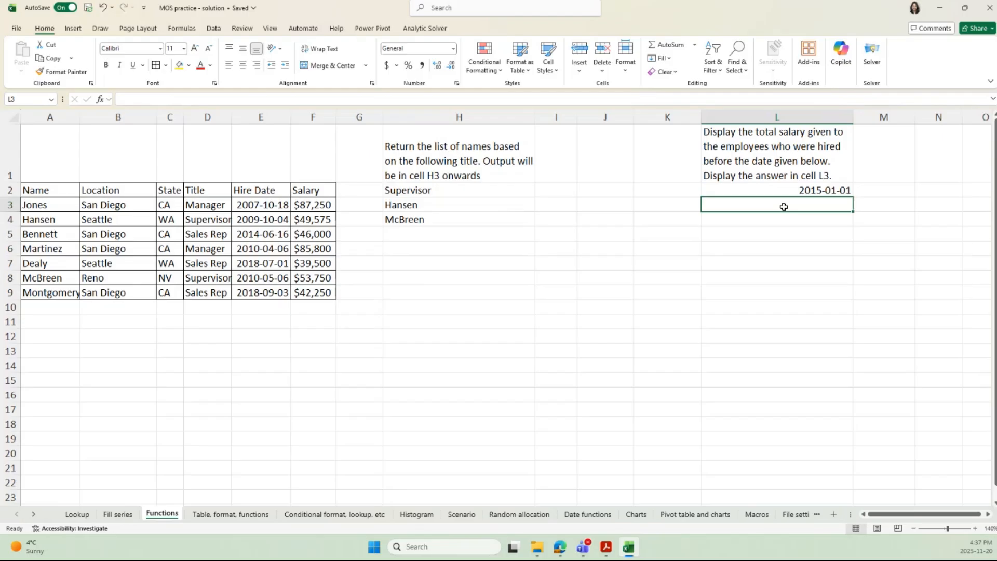
- Start a SUMIF formula in cell L3 and open its function arguments dialog, placed clear of the data
{"action": "left_click", "coordinate": [776, 190]}
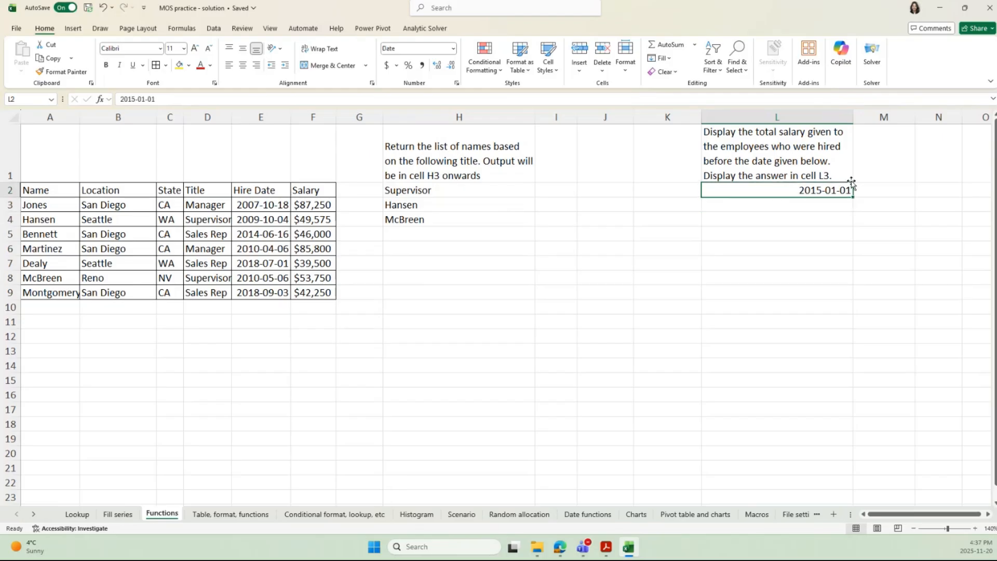
{"action": "left_click", "coordinate": [796, 205]}
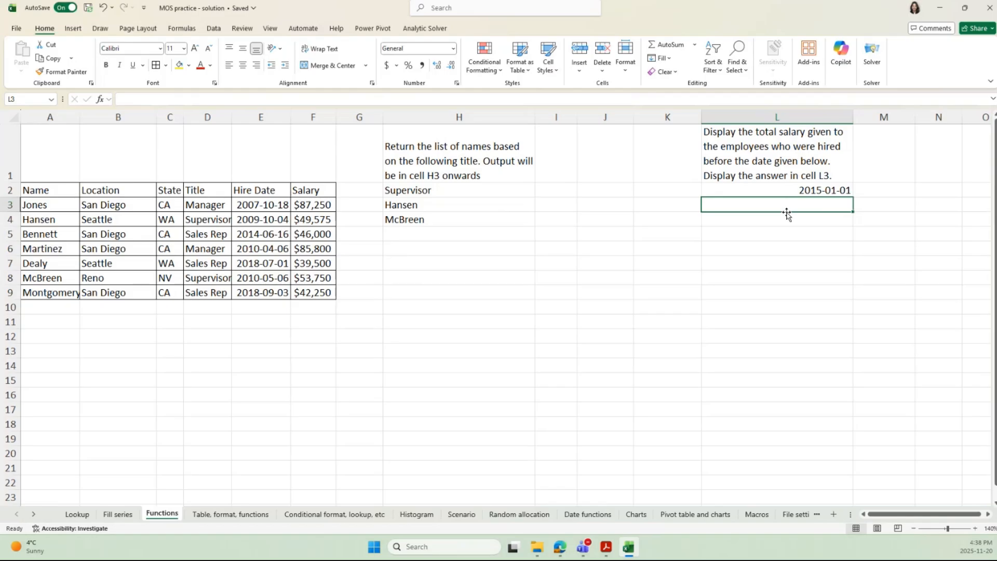
{"action": "type", "text": "=s"}
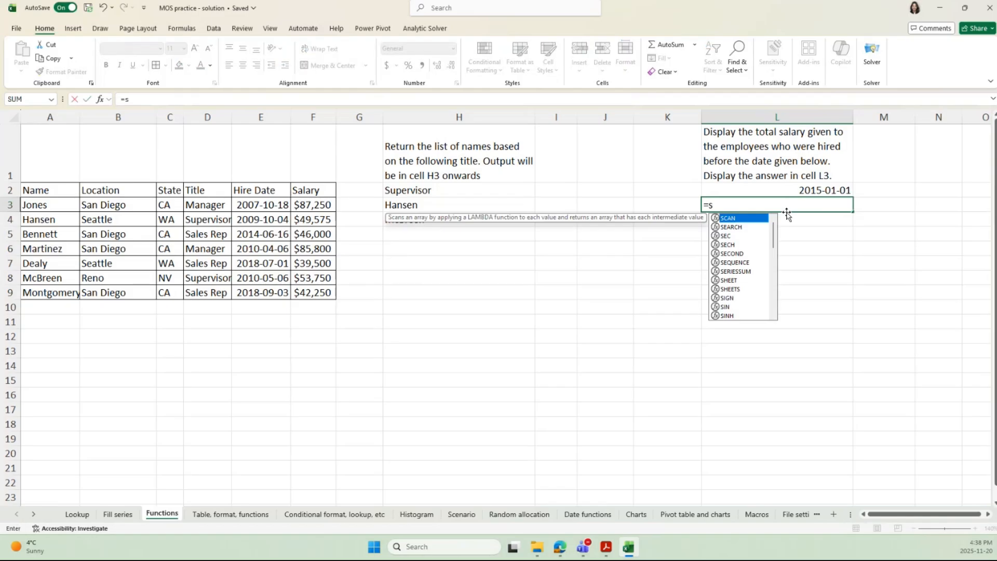
{"action": "type", "text": "umif"}
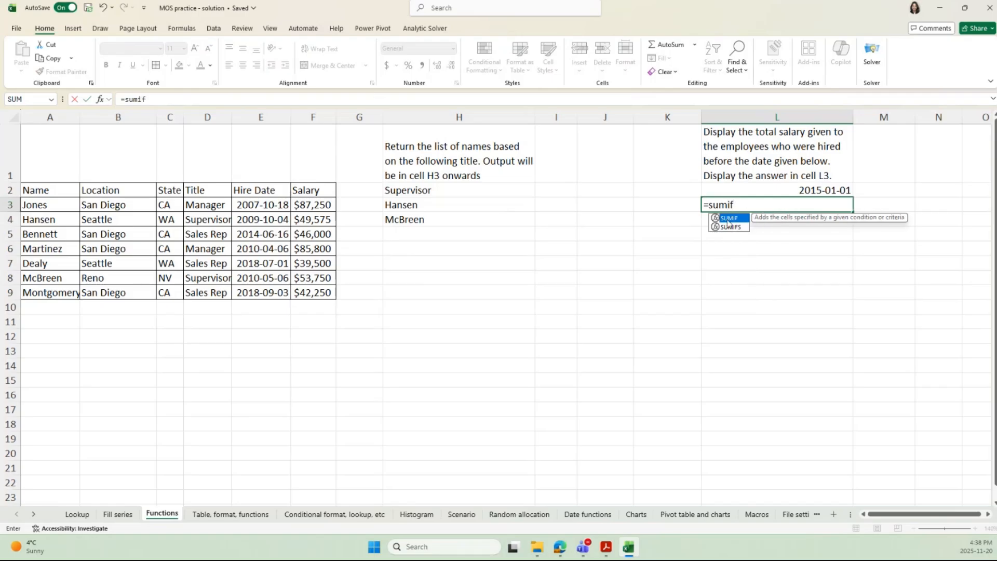
{"action": "double_click", "coordinate": [728, 220]}
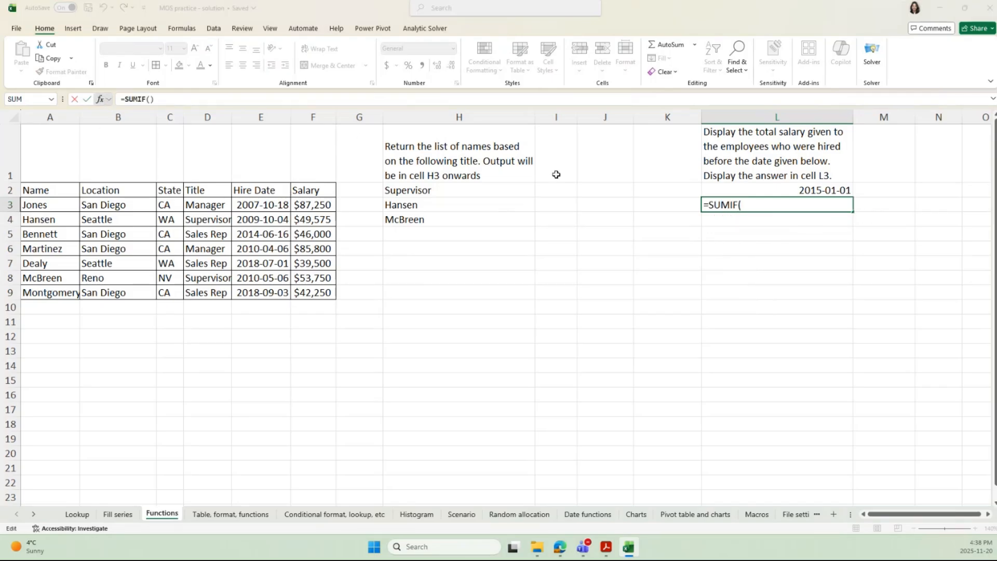
{"action": "key", "text": "ctrl+a"}
{"action": "left_click_drag", "start_coordinate": [659, 267], "coordinate": [725, 260]}
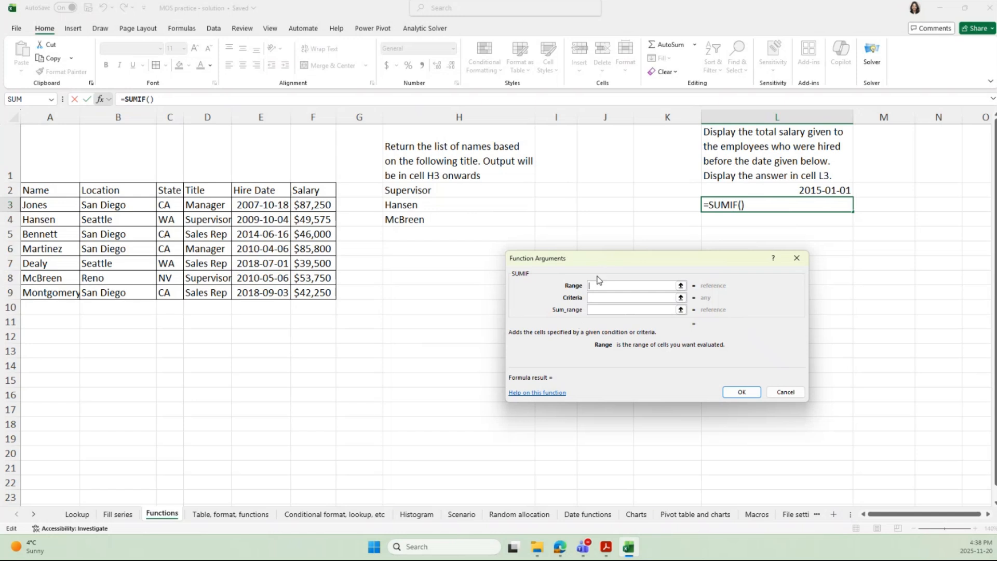
- Set the SUMIF sum range to the salaries in F3:F9 and the criteria to the date in L2
{"action": "left_click", "coordinate": [602, 310]}
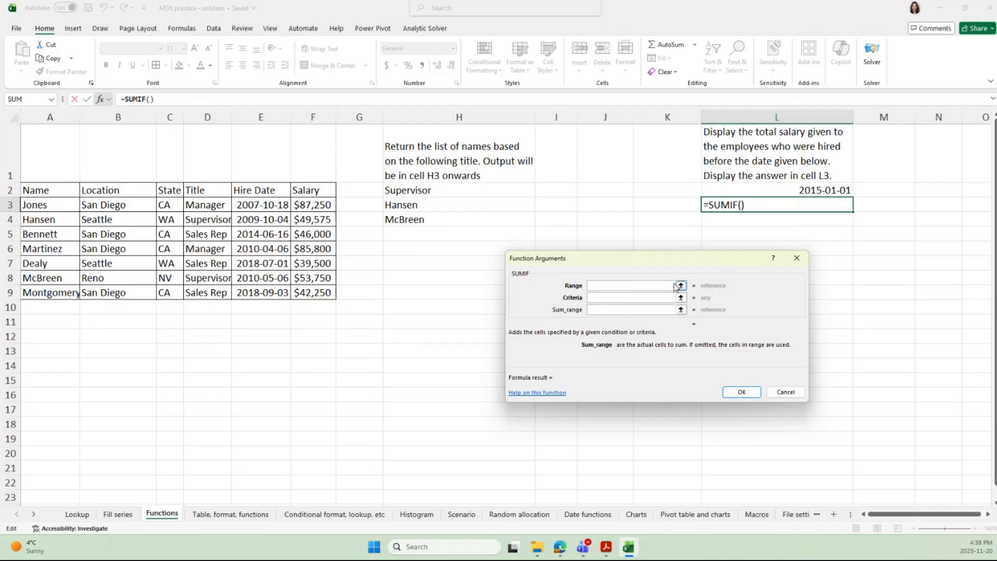
{"action": "left_click_drag", "start_coordinate": [318, 207], "coordinate": [322, 293]}
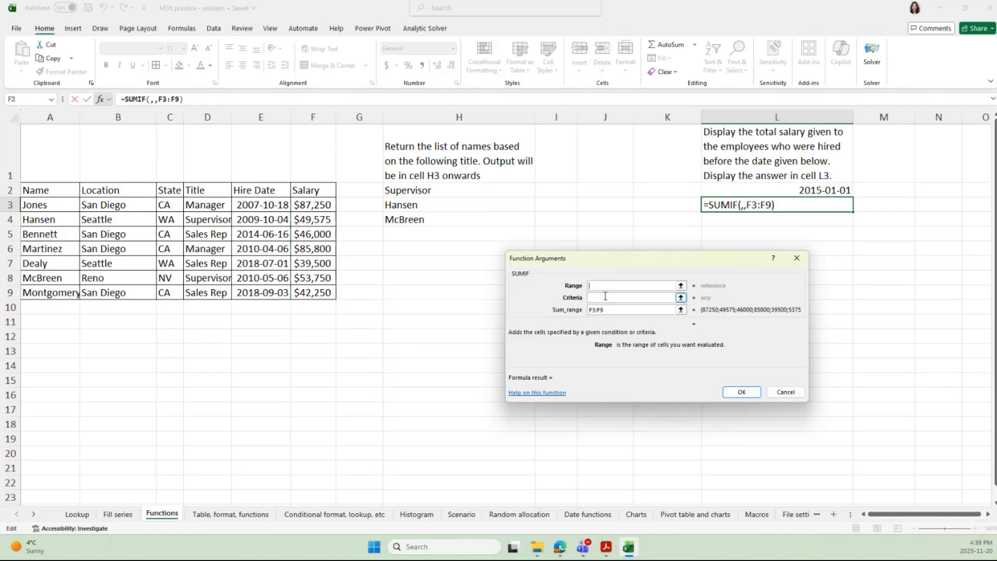
{"action": "left_click", "coordinate": [604, 296]}
{"action": "left_click", "coordinate": [605, 285]}
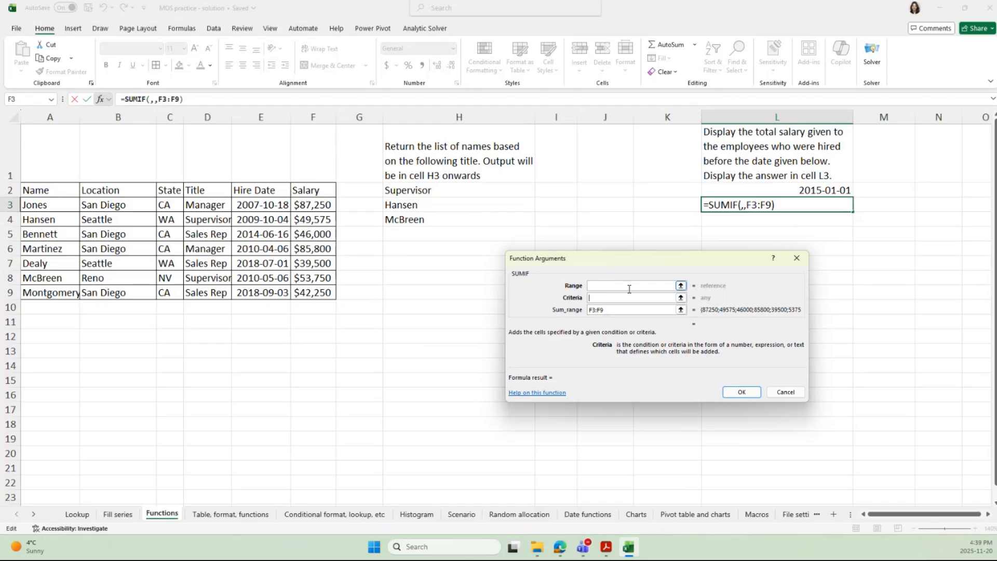
{"action": "left_click", "coordinate": [626, 295]}
{"action": "left_click", "coordinate": [823, 190]}
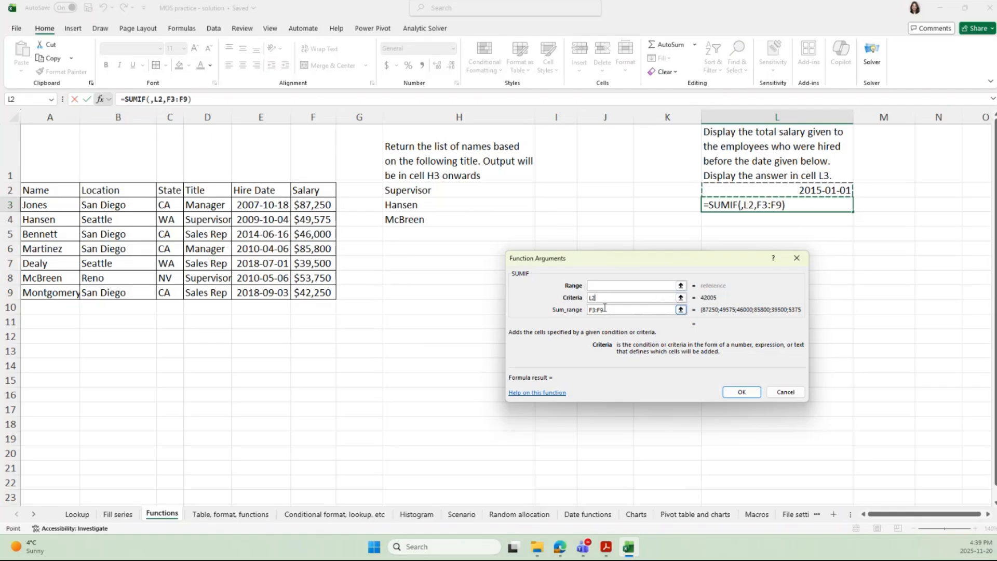
- Set the SUMIF range to the hire dates in E3:E9 and apply the formula to L3
{"action": "left_click", "coordinate": [601, 286]}
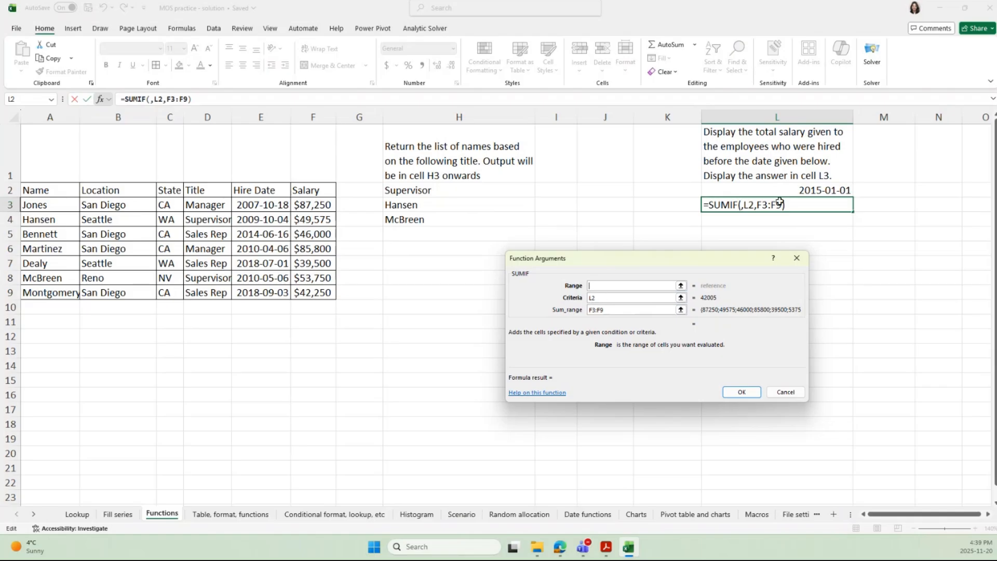
{"action": "left_click_drag", "start_coordinate": [246, 208], "coordinate": [261, 293]}
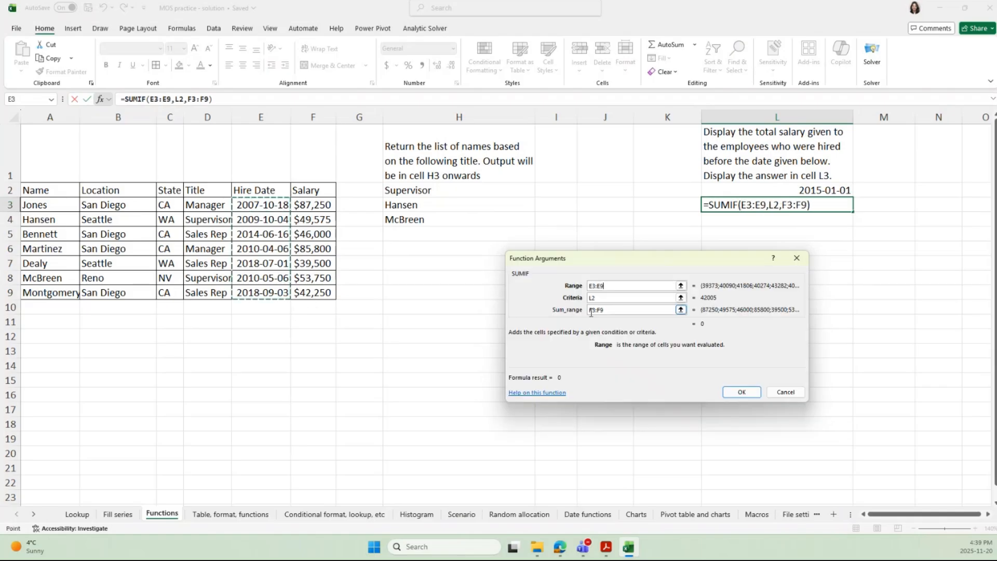
{"action": "left_click", "coordinate": [600, 299]}
{"action": "double_click", "coordinate": [592, 300]}
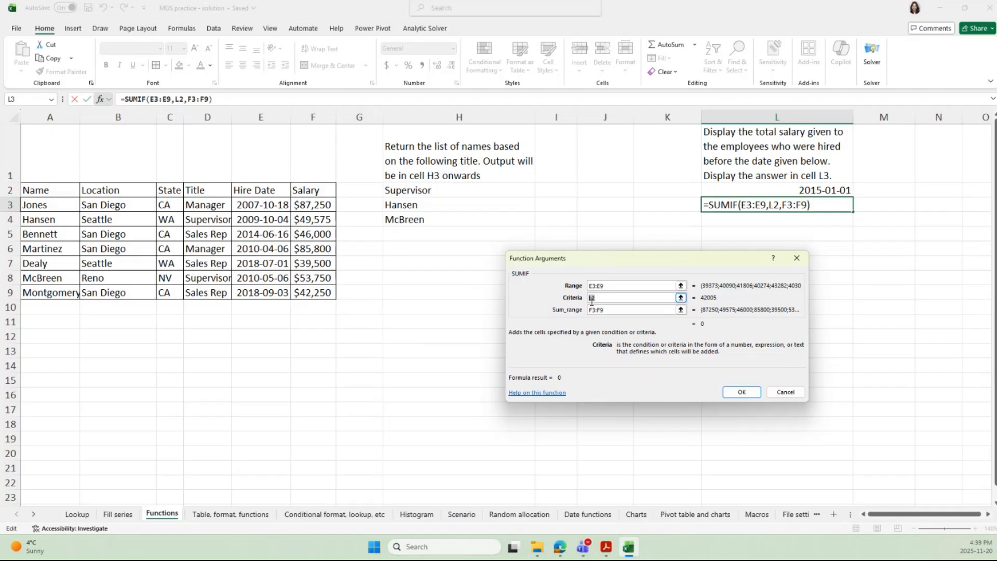
{"action": "left_click", "coordinate": [596, 300]}
{"action": "left_click", "coordinate": [745, 393]}
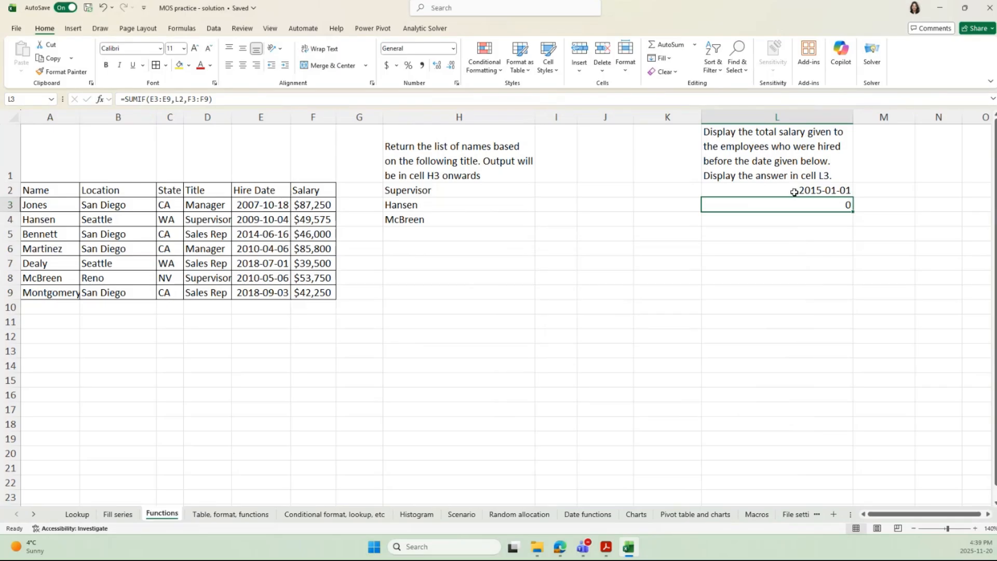
- Edit the SUMIF arguments in L3 so the criteria is <L2 and apply the formula
{"action": "left_click", "coordinate": [100, 99]}
{"action": "left_click", "coordinate": [590, 298]}
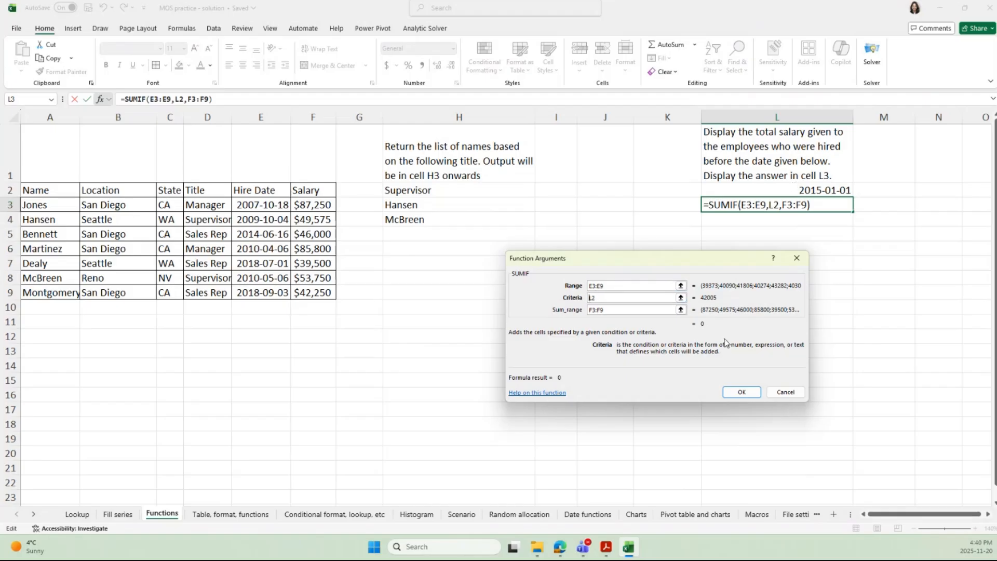
{"action": "type", "text": "<"}
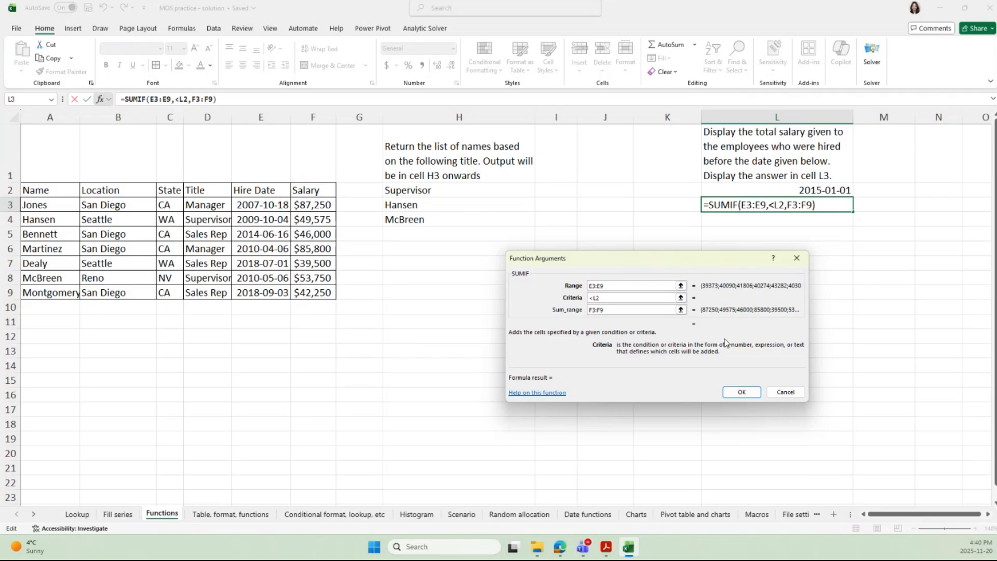
{"action": "left_click", "coordinate": [728, 396]}
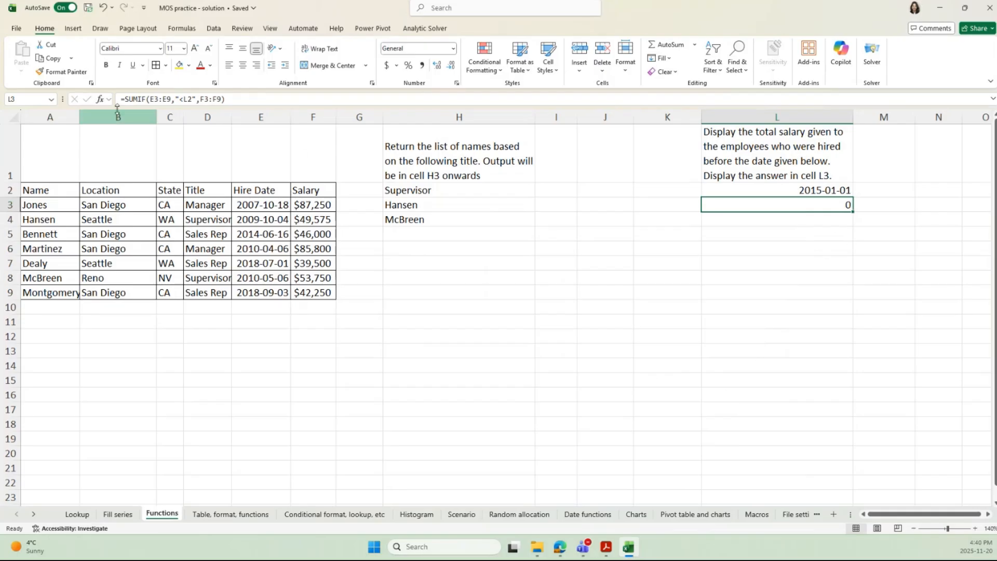
- Reopen the SUMIF arguments and move the closing quotation mark so only the less-than sign is quoted, giving "<"L2
{"action": "left_click", "coordinate": [100, 99]}
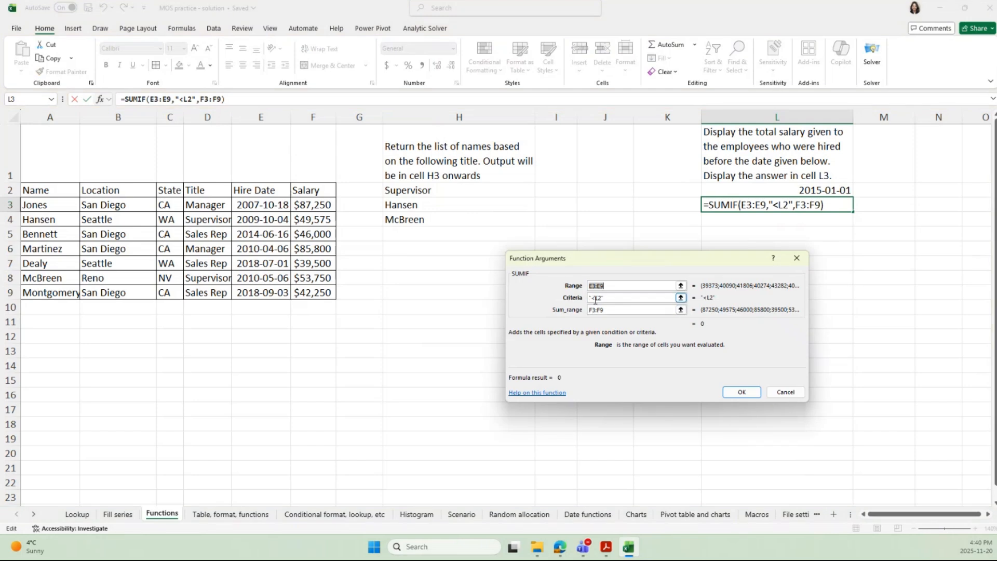
{"action": "left_click", "coordinate": [598, 299]}
{"action": "left_click_drag", "start_coordinate": [601, 300], "coordinate": [591, 299]}
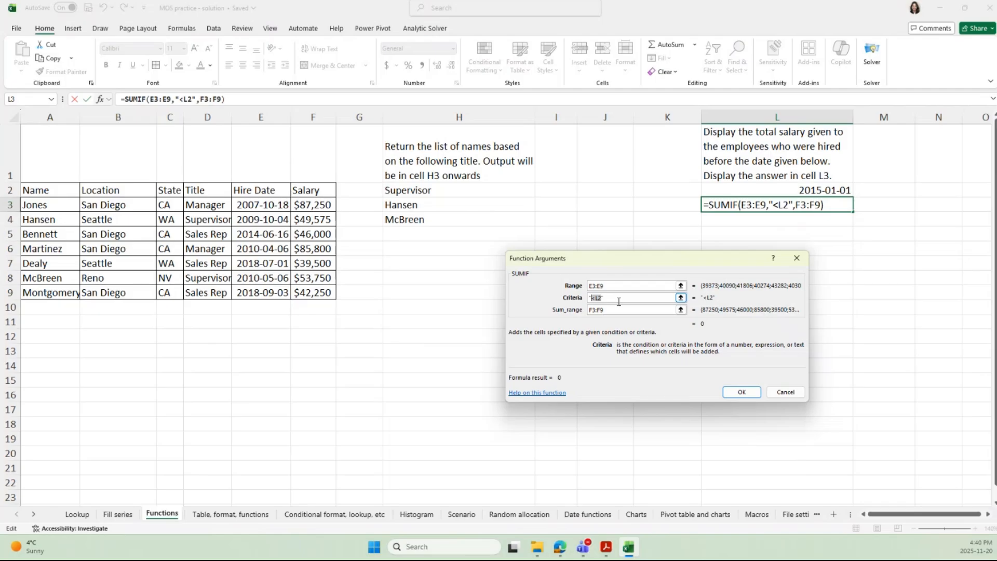
{"action": "left_click", "coordinate": [610, 300]}
{"action": "key", "text": "BackSpace"}
{"action": "key", "text": "Left"}
{"action": "key", "text": "Left"}
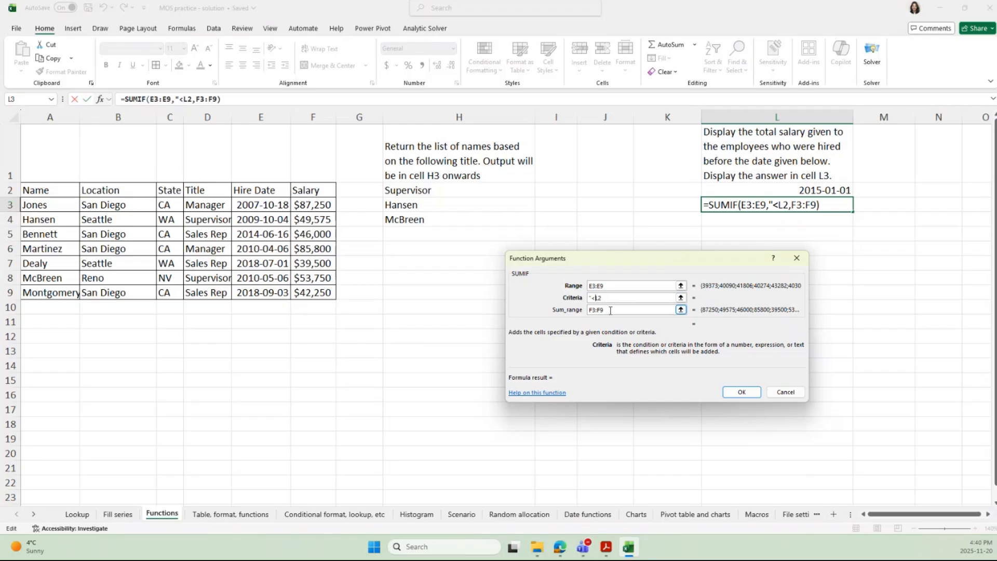
{"action": "type", "text": "\""}
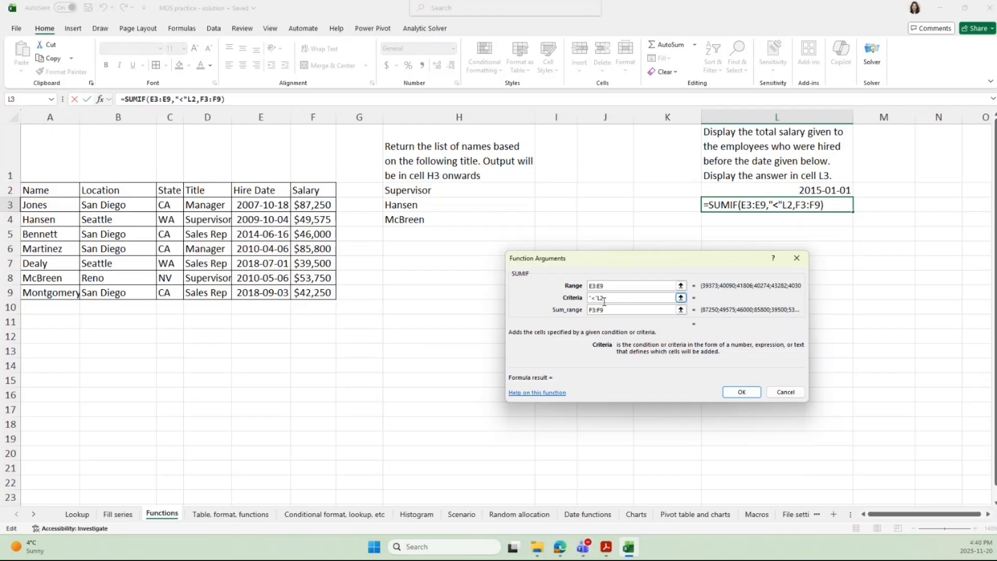
- Insert an ampersand so the SUMIF criteria reads "<"&L2 and apply the formula to L3
{"action": "left_click", "coordinate": [614, 310]}
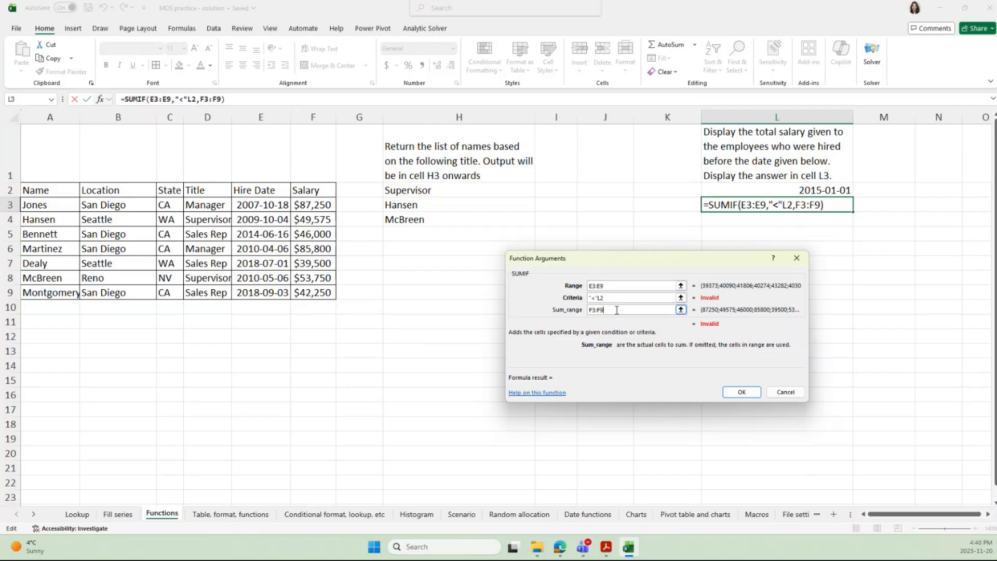
{"action": "left_click", "coordinate": [615, 301]}
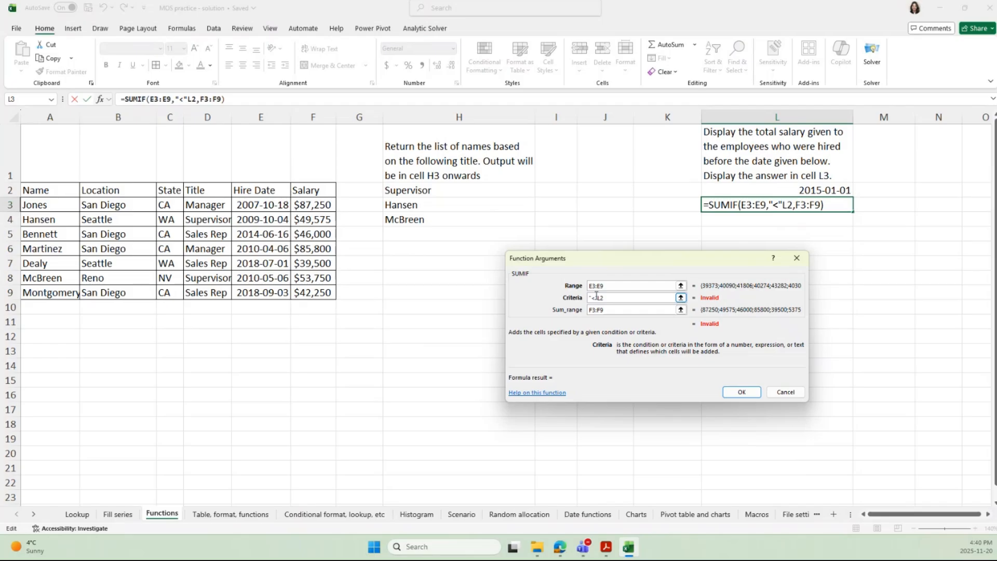
{"action": "type", "text": "&"}
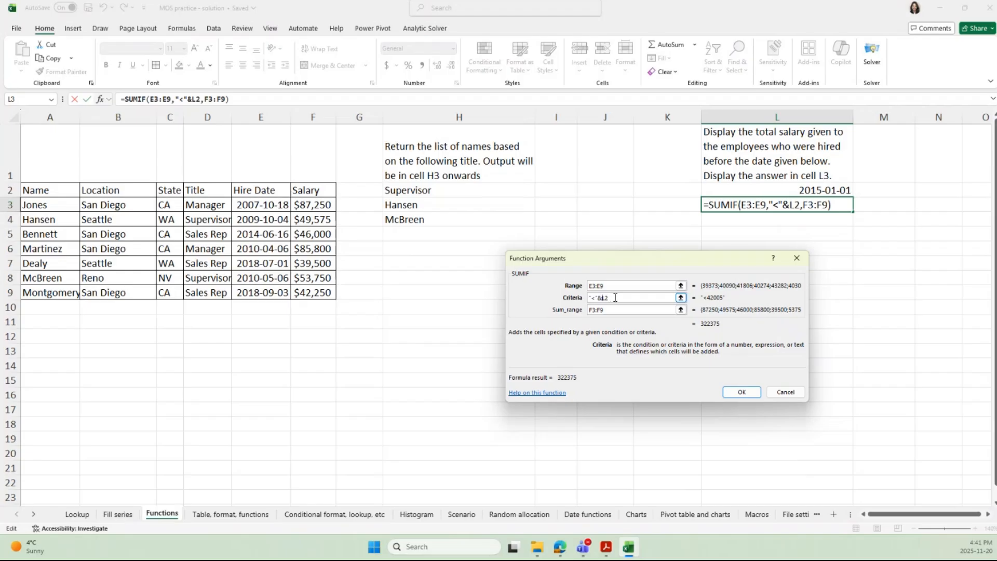
{"action": "left_click_drag", "start_coordinate": [613, 298], "coordinate": [582, 299]}
{"action": "left_click", "coordinate": [621, 297]}
{"action": "double_click", "coordinate": [604, 297]}
{"action": "left_click", "coordinate": [739, 392]}
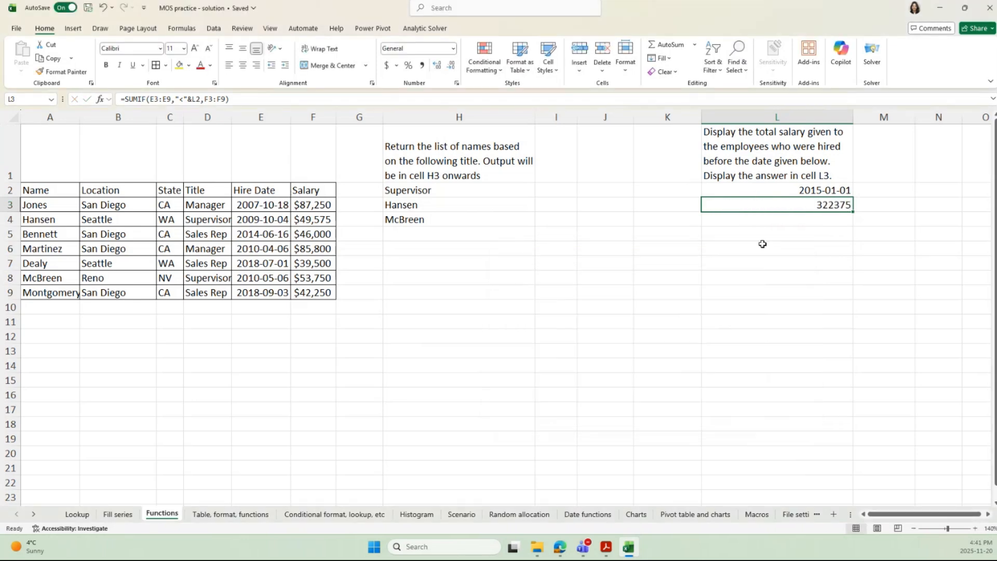
- Try copying the SUMIF formula from L3 into M3 and undo the paste
{"action": "left_click", "coordinate": [787, 220]}
{"action": "left_click", "coordinate": [793, 206]}
{"action": "left_click", "coordinate": [793, 228]}
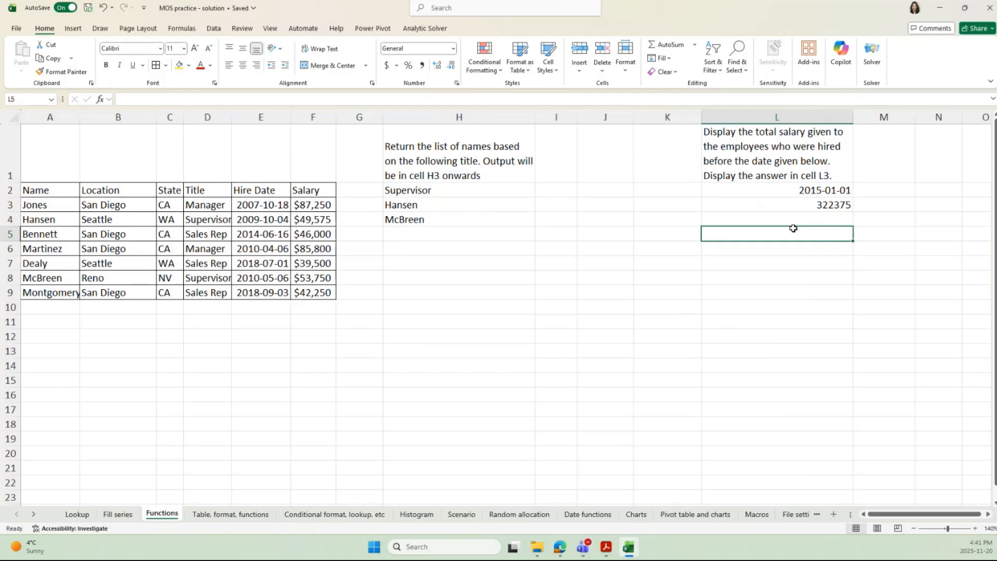
{"action": "left_click", "coordinate": [802, 201]}
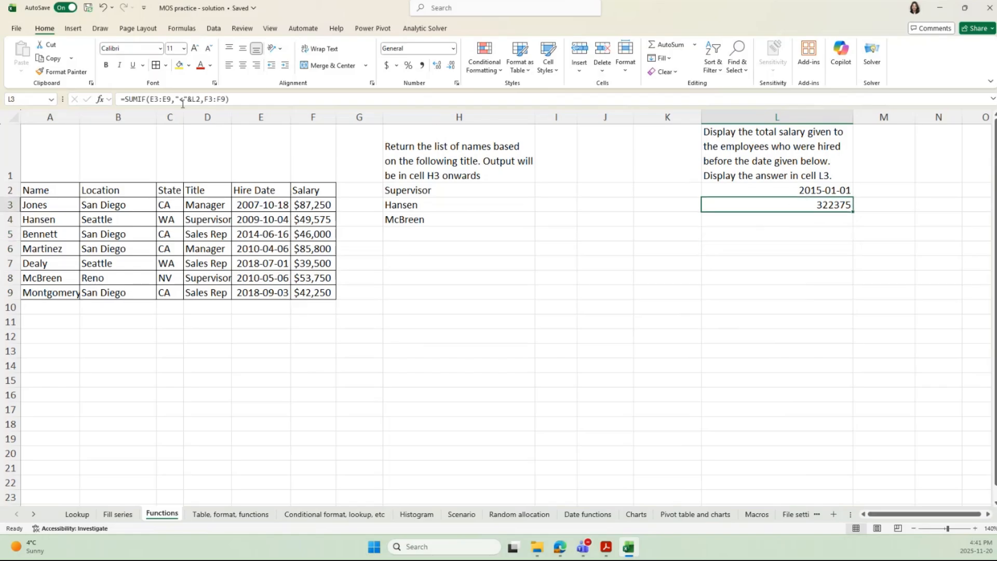
{"action": "key", "text": "ctrl+c"}
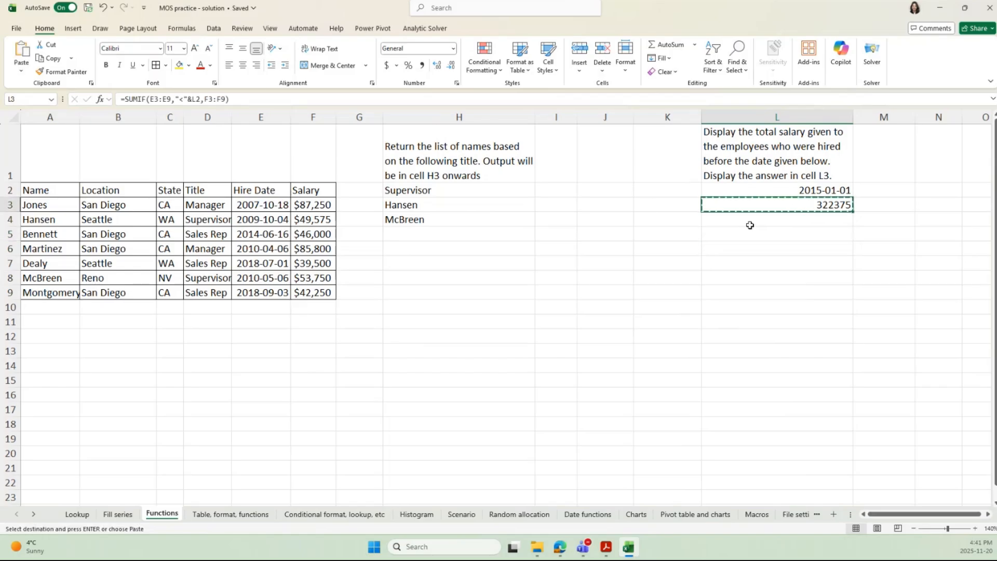
{"action": "left_click", "coordinate": [865, 205]}
{"action": "key", "text": "ctrl+v"}
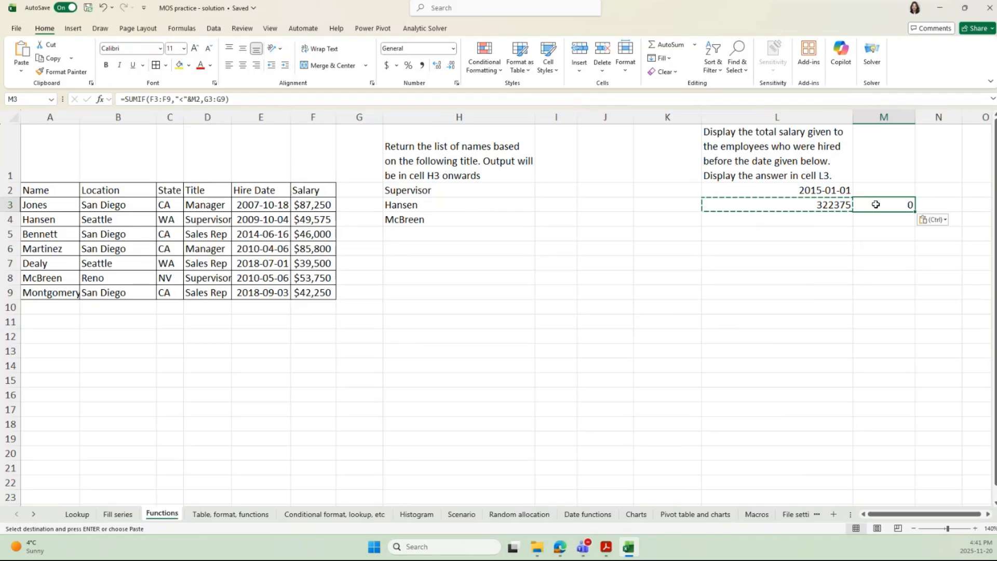
{"action": "key", "text": "ctrl+z"}
- Replace the criteria in the L3 SUMIF arguments with the fixed date condition <2015-01-01
{"action": "left_click", "coordinate": [834, 205]}
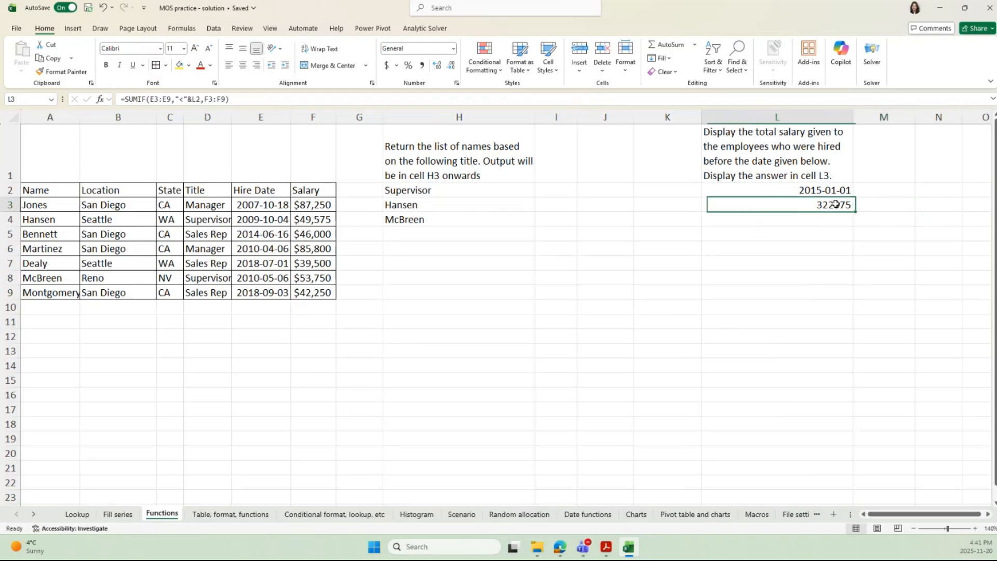
{"action": "left_click", "coordinate": [101, 98]}
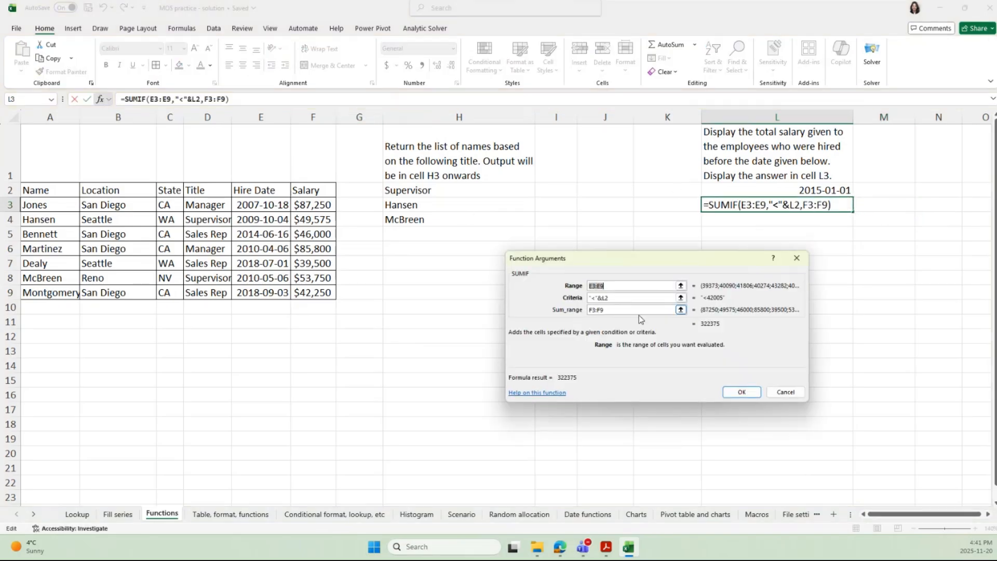
{"action": "left_click", "coordinate": [620, 301]}
{"action": "left_click_drag", "start_coordinate": [621, 301], "coordinate": [575, 290]}
{"action": "type", "text": "<"}
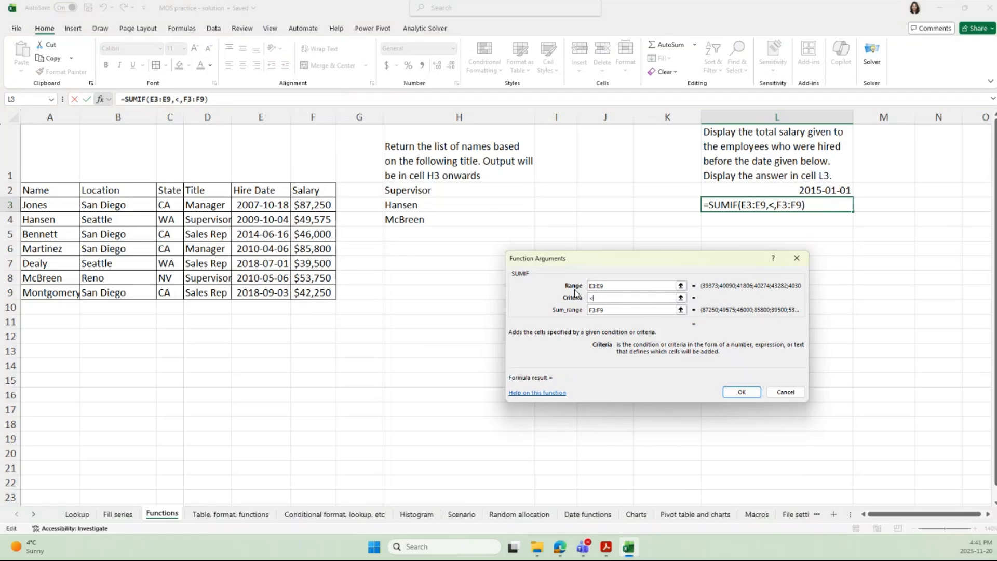
{"action": "type", "text": "2015"}
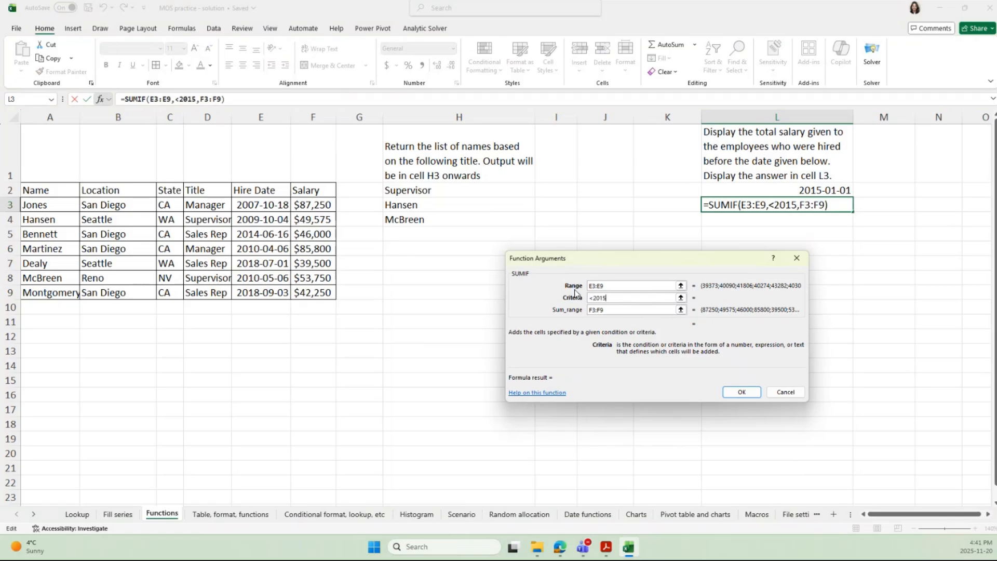
{"action": "type", "text": "-01="}
{"action": "key", "text": "BackSpace"}
{"action": "type", "text": "-"}
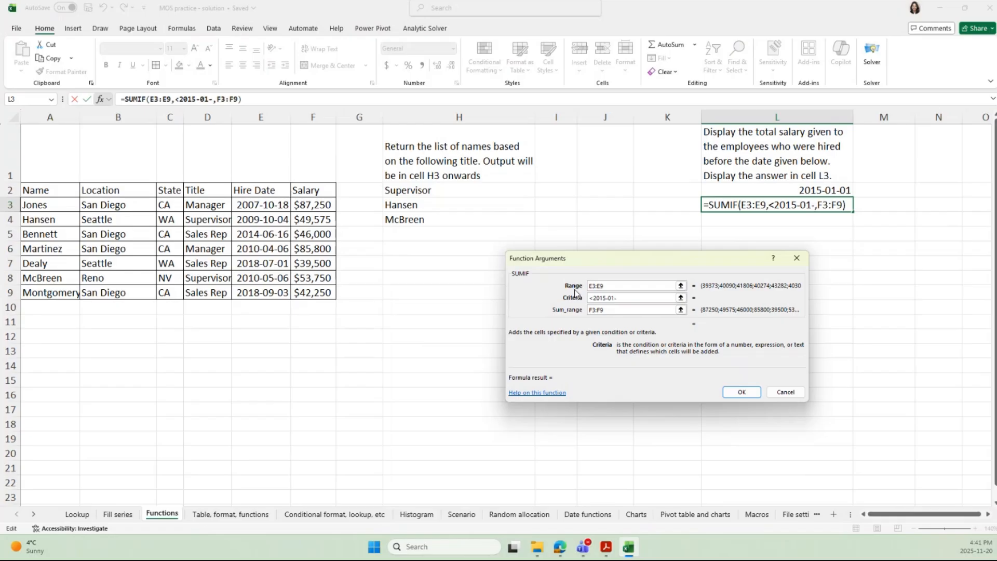
{"action": "type", "text": "01"}
{"action": "key", "text": "Tab"}
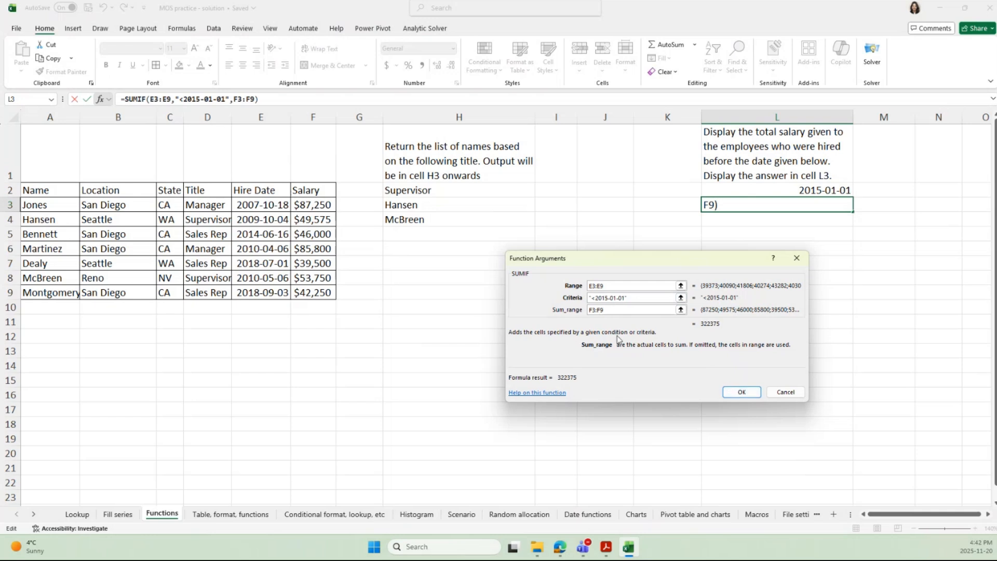
- Replace the fixed date in the SUMIF criteria with a reference to L2, giving "<"&L2, and apply the formula to L3
{"action": "left_click_drag", "start_coordinate": [626, 298], "coordinate": [597, 301]}
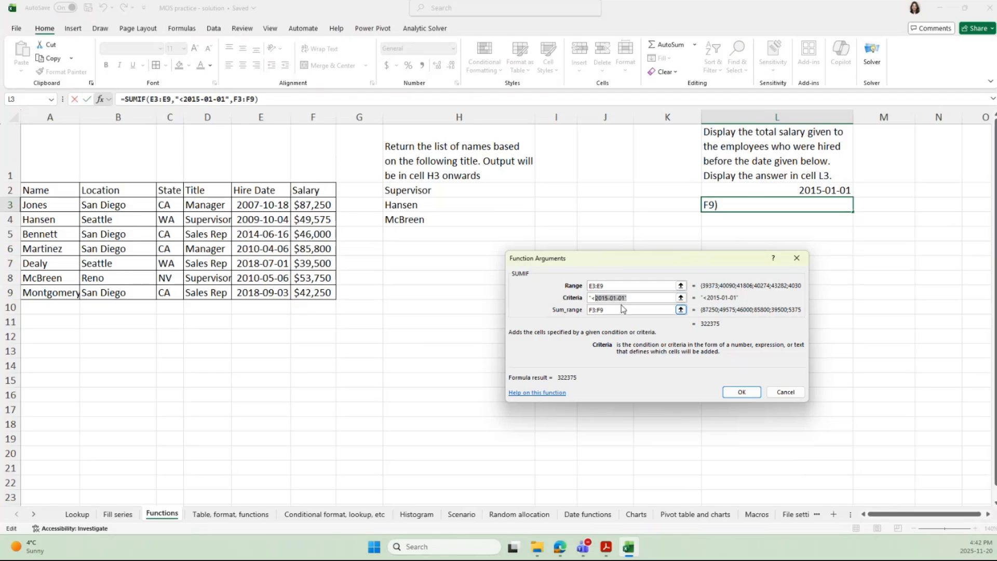
{"action": "key", "text": "BackSpace"}
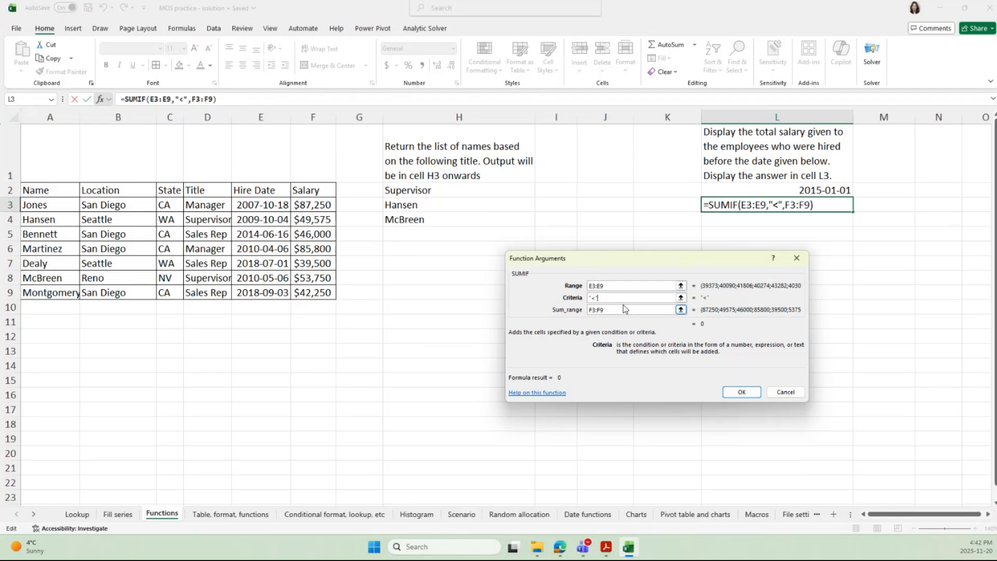
{"action": "type", "text": "&"}
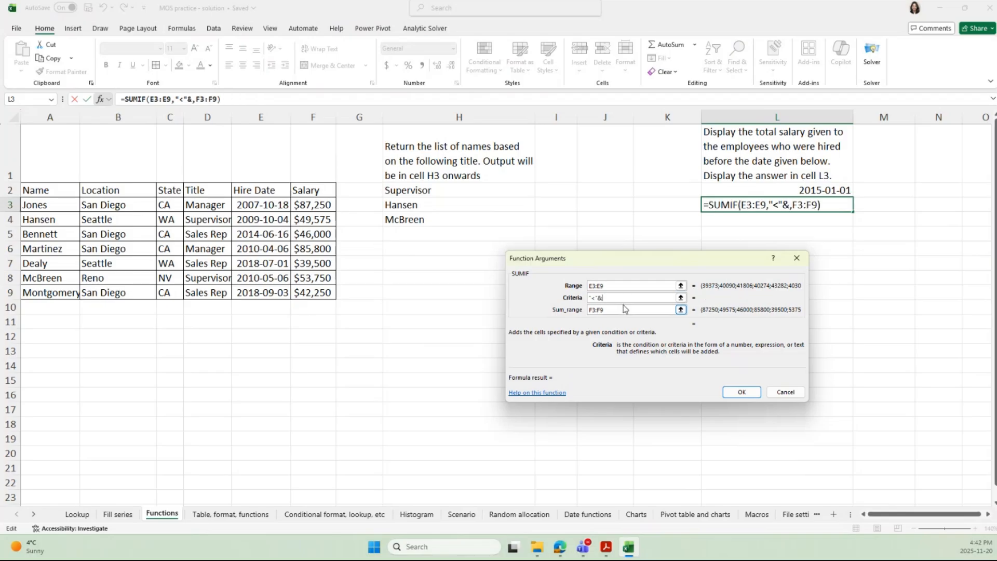
{"action": "left_click", "coordinate": [775, 196]}
{"action": "left_click", "coordinate": [741, 392]}
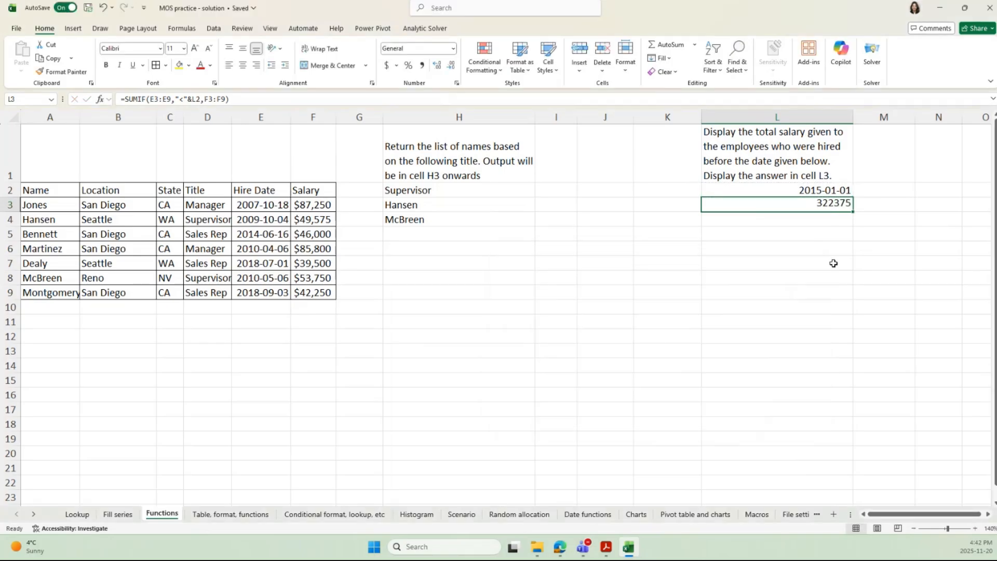
{"action": "left_click", "coordinate": [790, 264]}
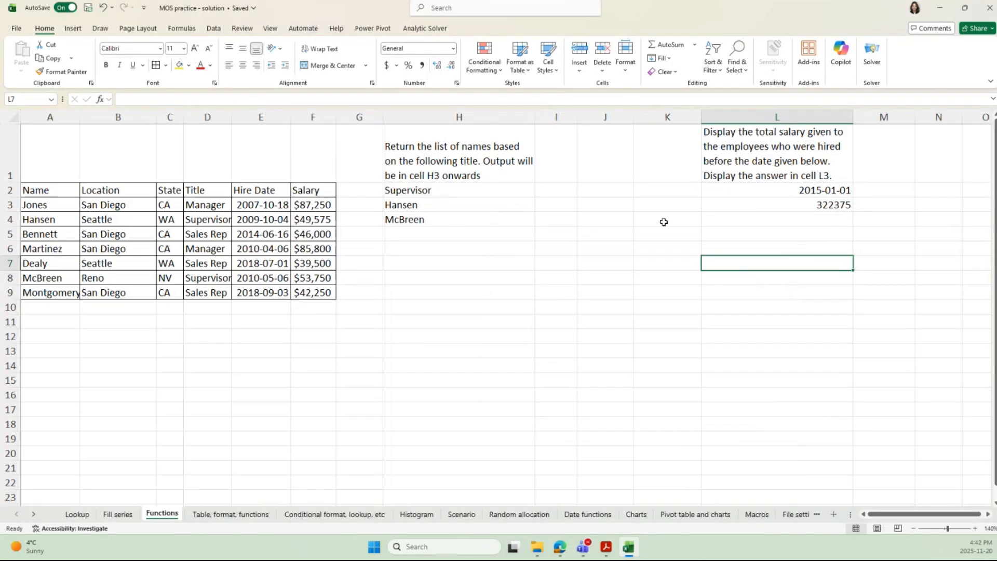
- Switch to the Table, format, functions sheet and review its bag sales table and the task instructions below it
{"action": "left_click", "coordinate": [238, 516]}
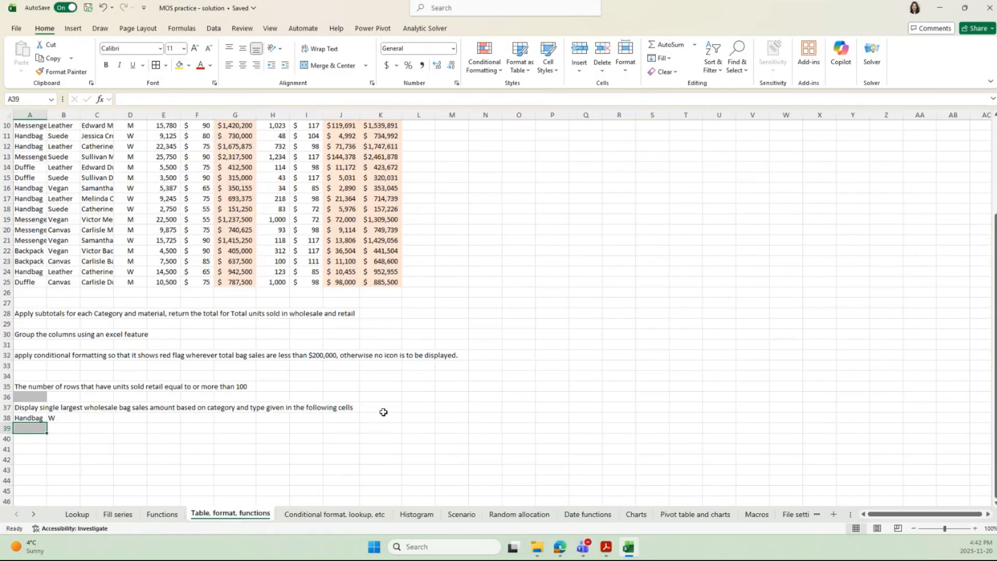
{"action": "scroll", "coordinate": [383, 412], "scroll_direction": "up", "scroll_amount": 3}
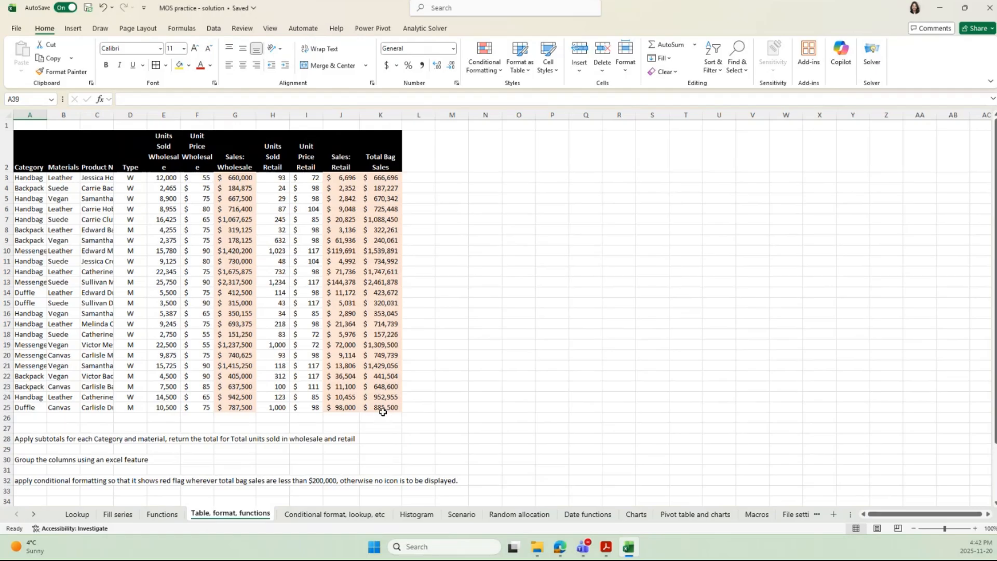
{"action": "scroll", "coordinate": [382, 412], "scroll_direction": "down", "scroll_amount": 5}
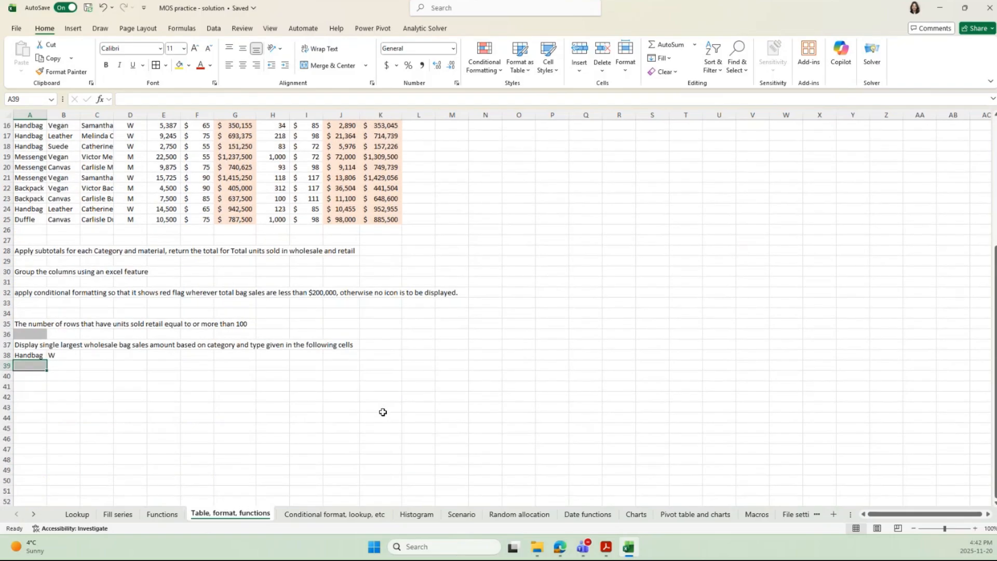
{"action": "scroll", "coordinate": [383, 412], "scroll_direction": "up", "scroll_amount": 5}
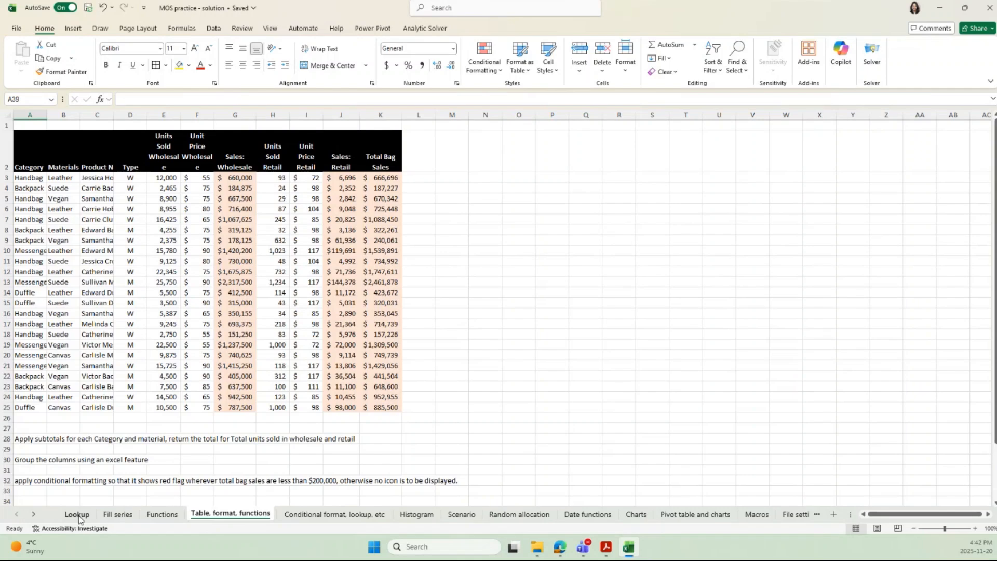